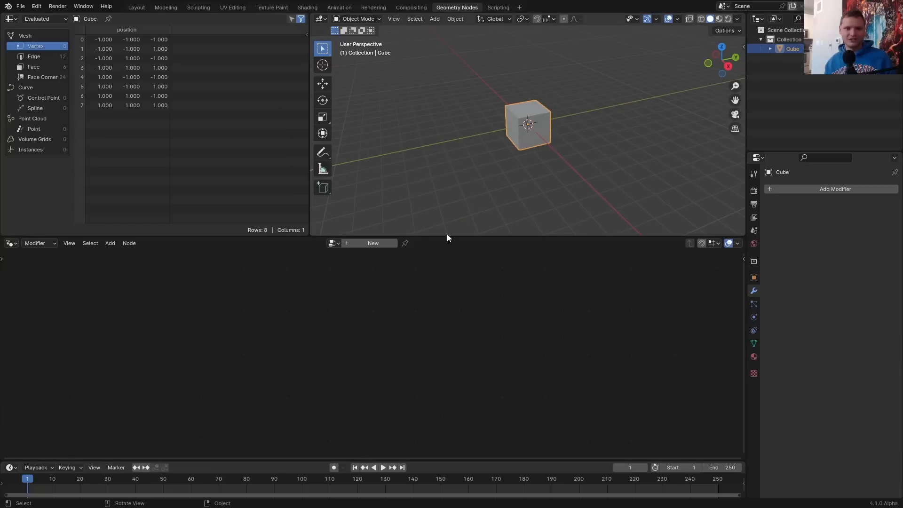
Create a new geometry node tree on the cube and connect an Ico Sphere node to the Group Output in place of the original input
left_click(349, 243)
left_click_drag(189, 307, 329, 399)
key("x")
key("shift+a")
type("icosph")
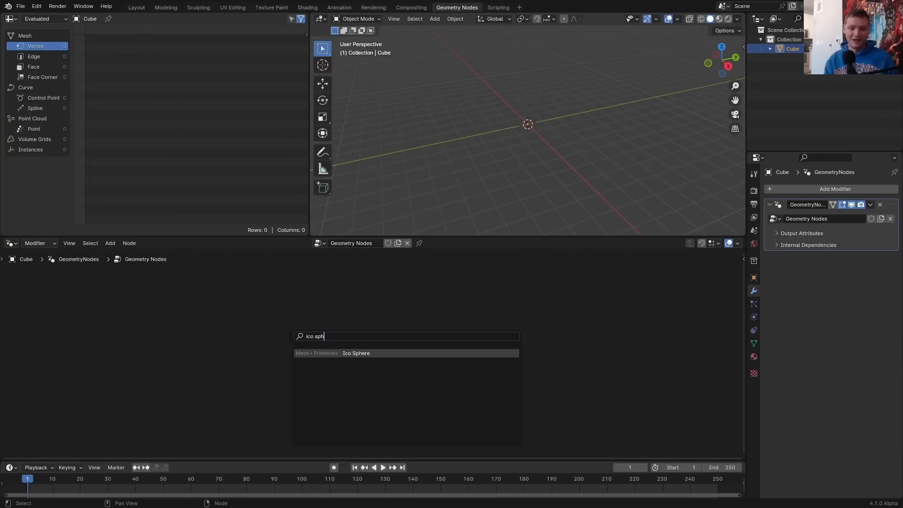
key("Return")
left_click(293, 336)
right_click_drag(331, 351, 475, 369, "alt")
Set the Ico Sphere's subdivisions to 5 and inspect its mesh in wireframe
scroll(545, 142, "up", 8)
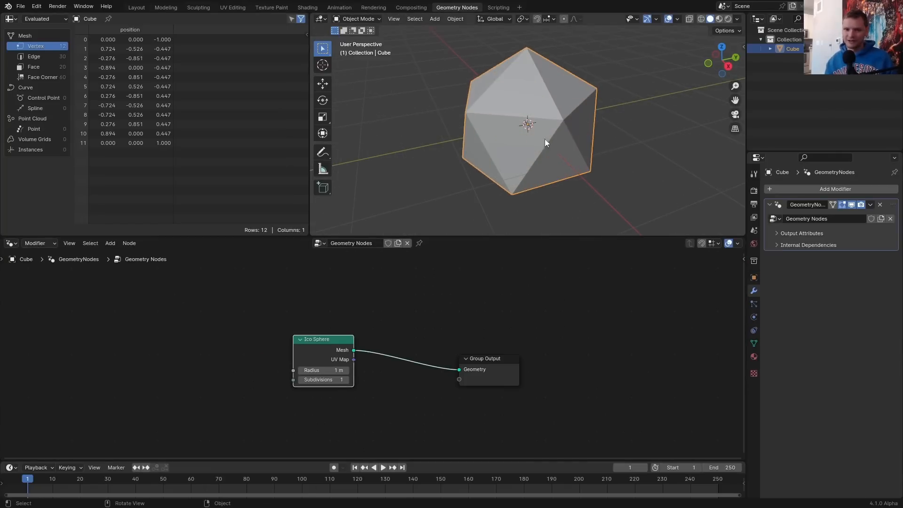
left_click(347, 380)
left_click(347, 380)
left_click(347, 380)
left_click(347, 380)
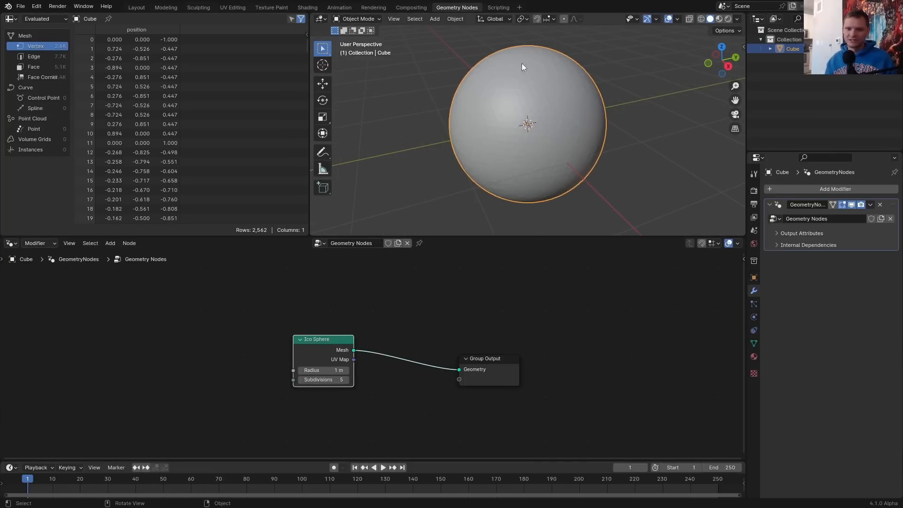
key("shift+z")
scroll(535, 72, "up", 3)
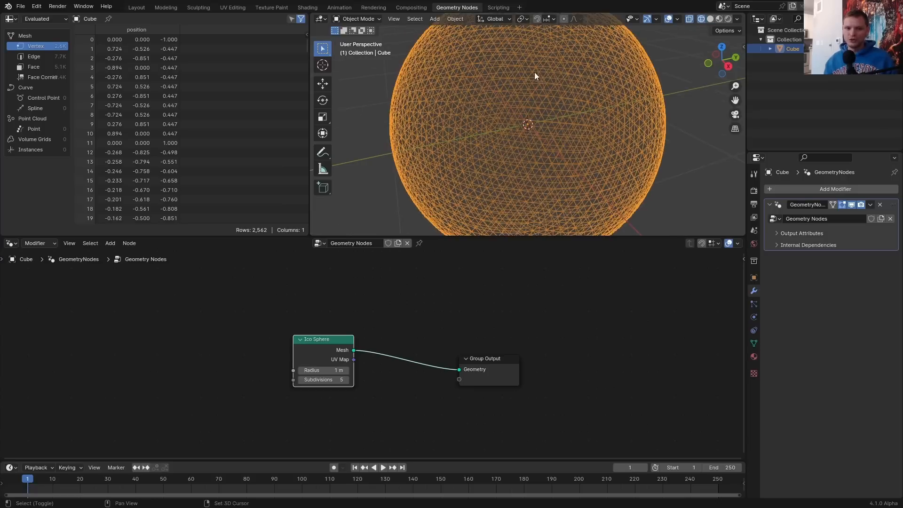
middle_click_drag(522, 109, 574, 117)
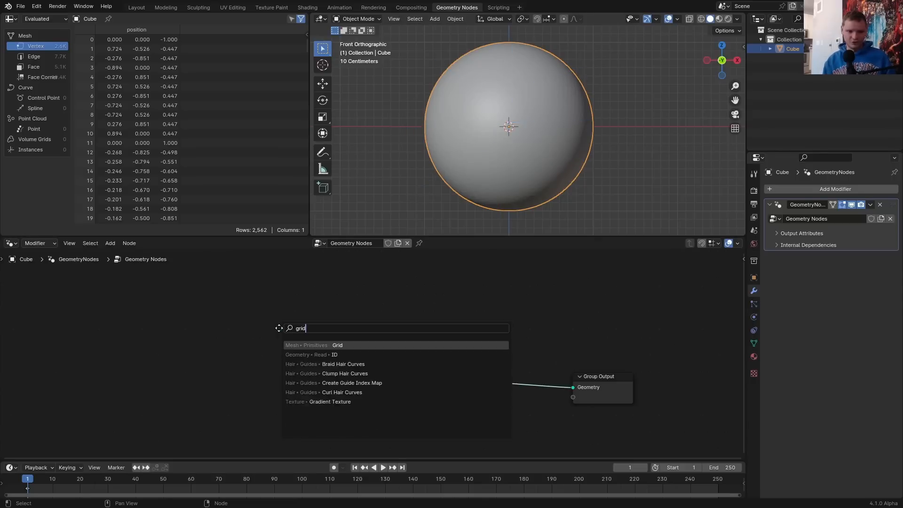
Add a Grid node feeding the Group Output and set its Size X and Size Y to 3 m
key("Return")
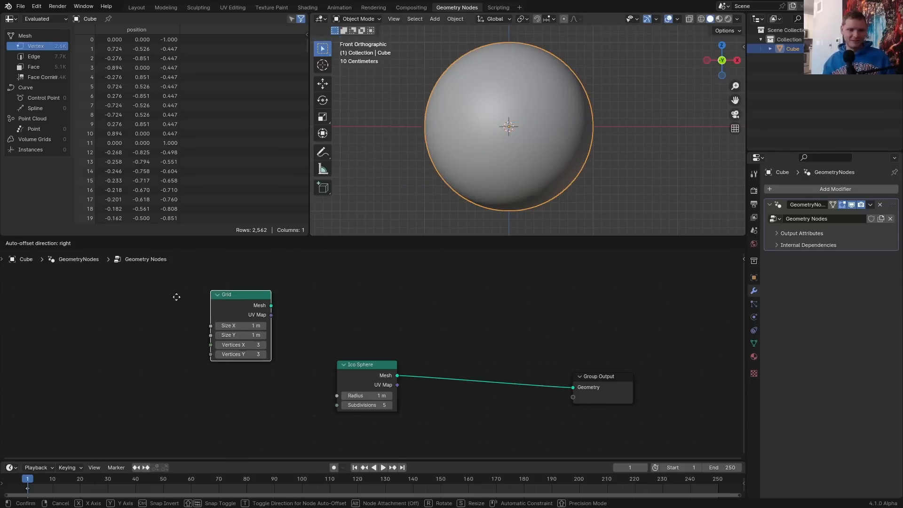
left_click(193, 311)
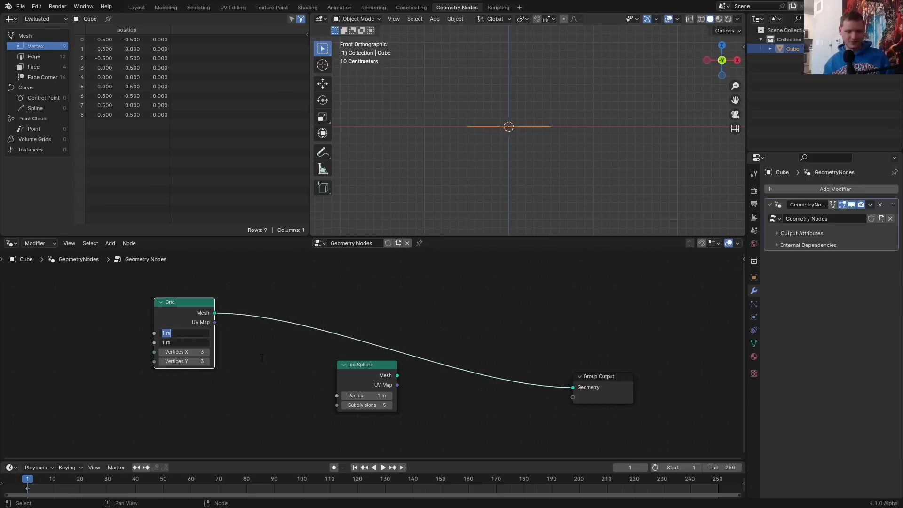
type("3")
key("Return")
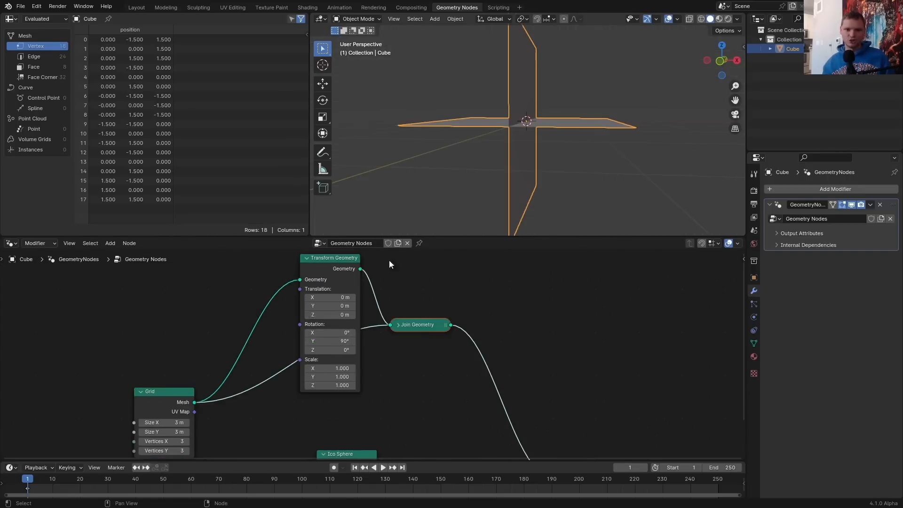
left_click_drag(448, 65, 460, 80)
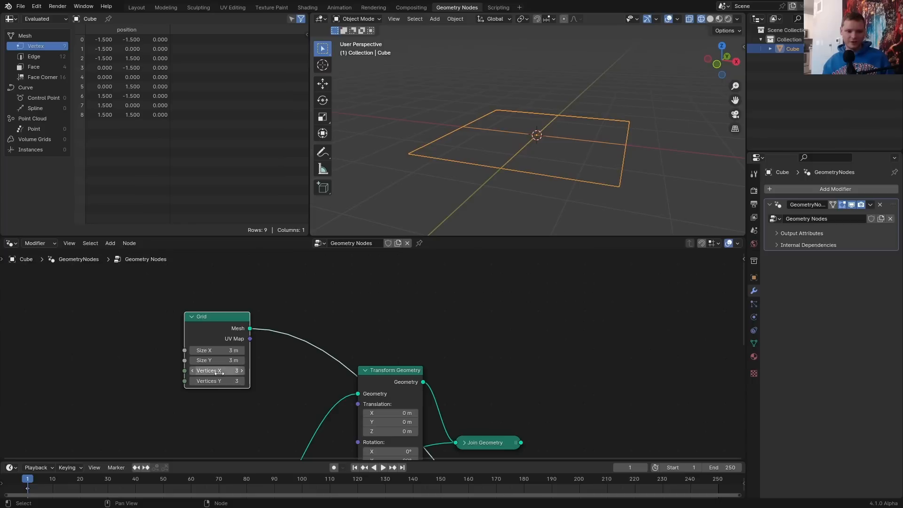
Set Vertices X and Vertices Y of the second Grid node to 15
double_click(220, 371)
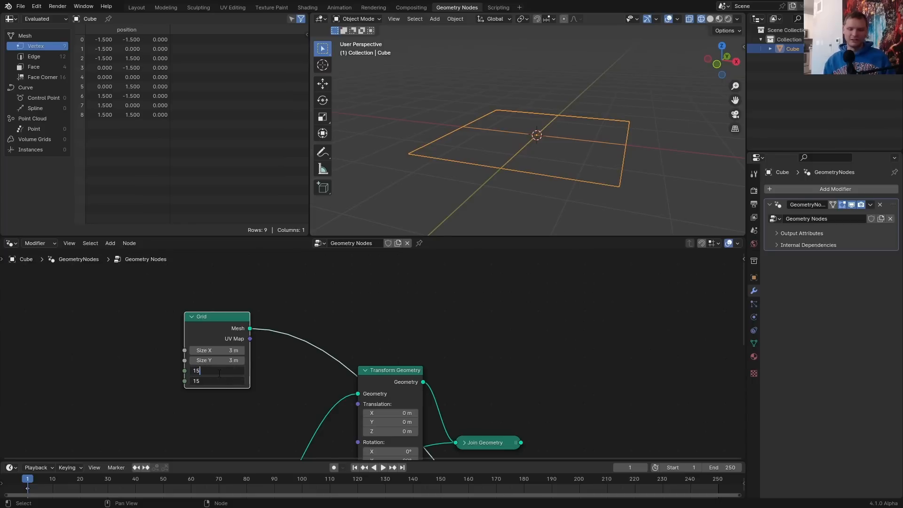
key("Return")
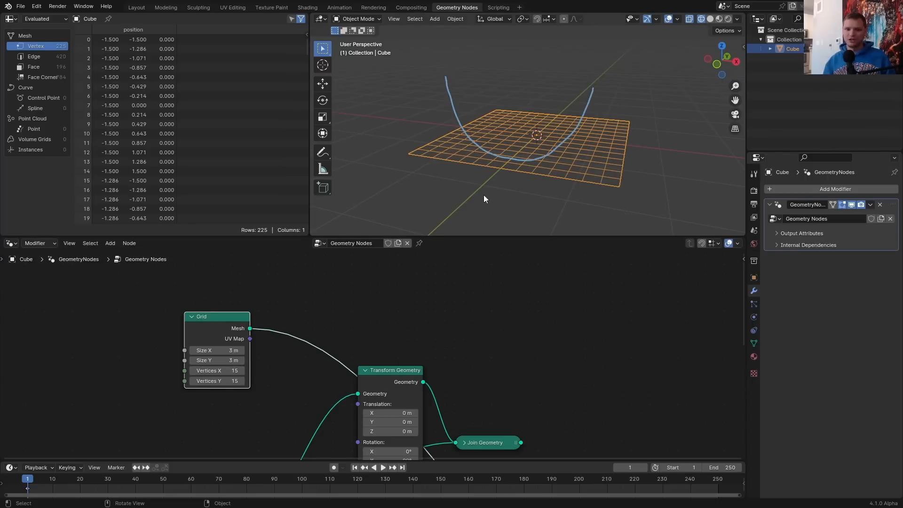
right_click_drag(596, 95, 470, 161)
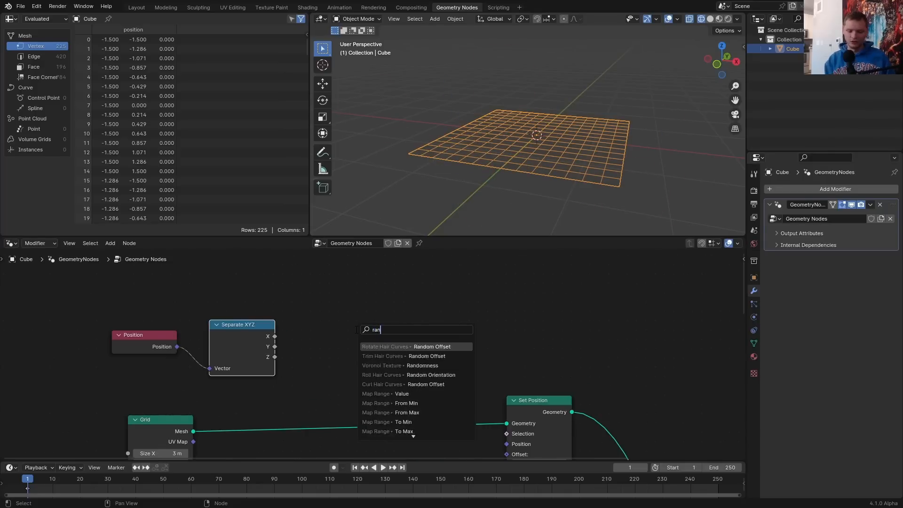
Add a Map Range node driven by the X output of Separate XYZ and view the grid from the front
type("map")
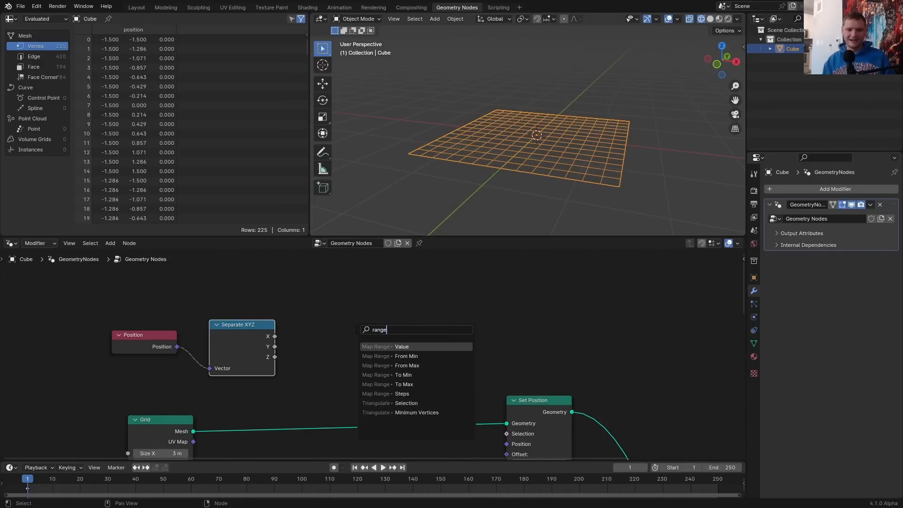
key("Return")
left_click(374, 312)
left_click(717, 64)
left_click_drag(393, 126, 413, 122)
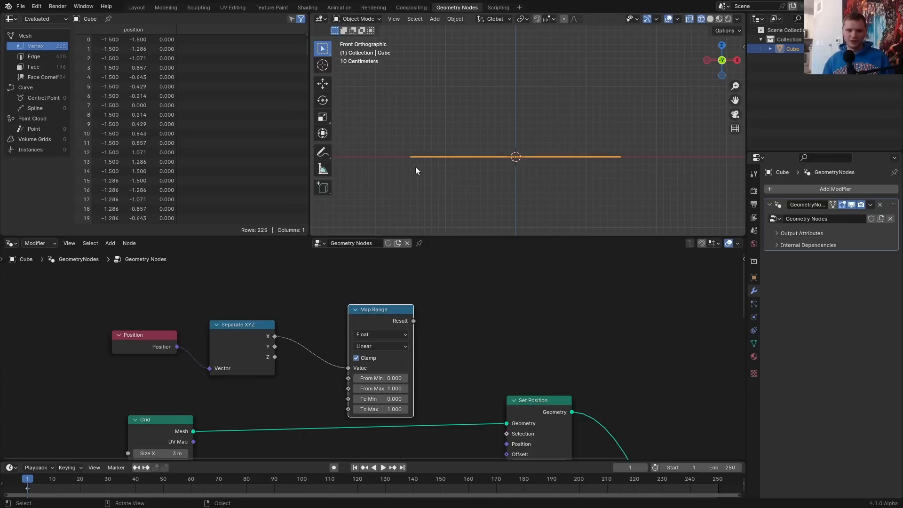
Set the Map Range node's From Min to -1.5 and From Max to 1.5
left_click_drag(392, 367, 387, 359)
left_click(388, 369)
type("-1.5")
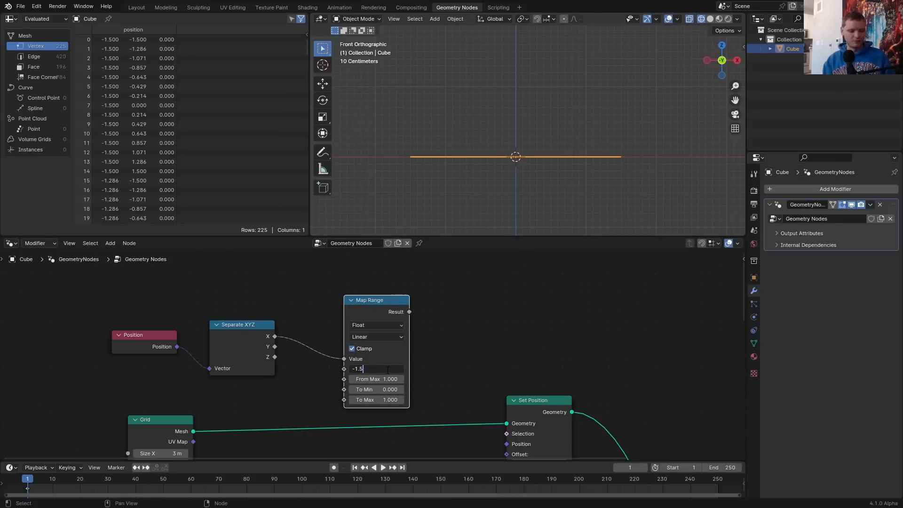
key("Tab")
type("1.5")
key("Return")
Add a Combine XYZ node, feeding the Map Range result into Z and its vector into the Set Position offset
key("shift+a")
type("combine")
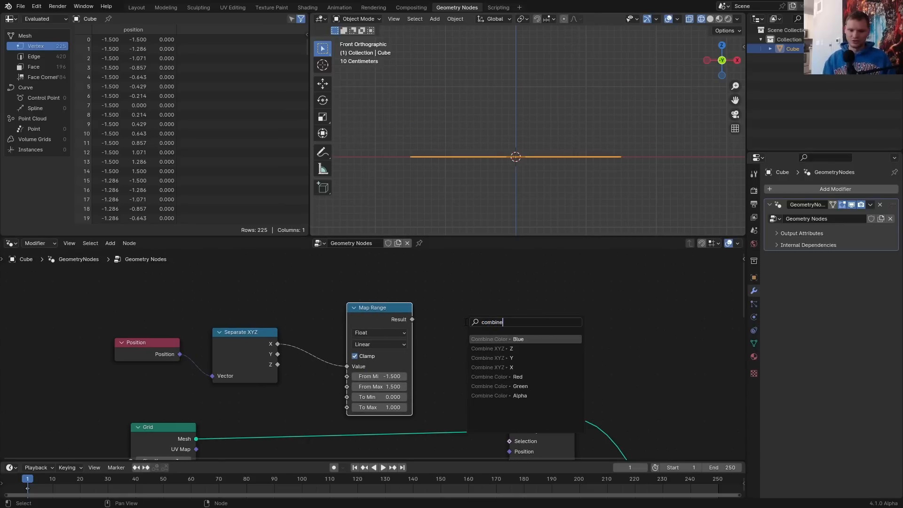
key("Down")
key("Return")
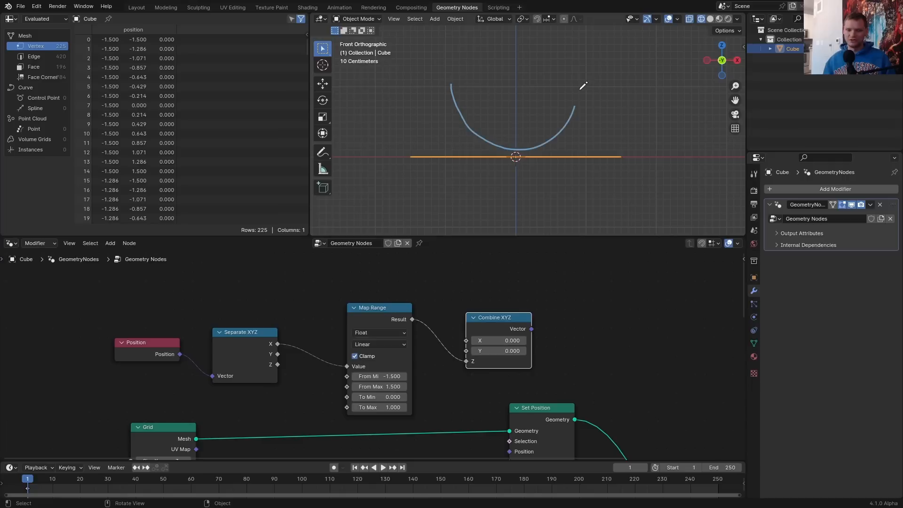
left_click_drag(545, 407, 599, 358)
mouse_move(532, 329)
left_mouse_down()
mouse_move(547, 425)
mouse_move(563, 413)
left_mouse_up()
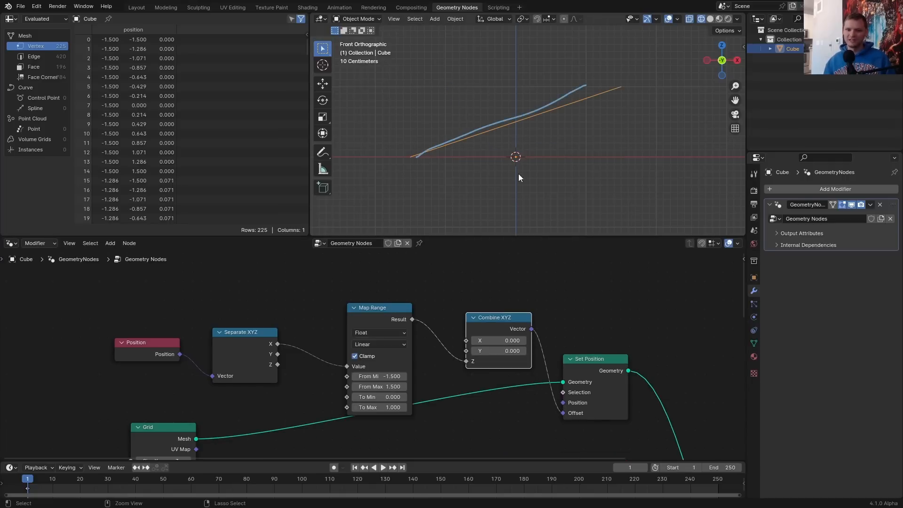
key("ctrl+z")
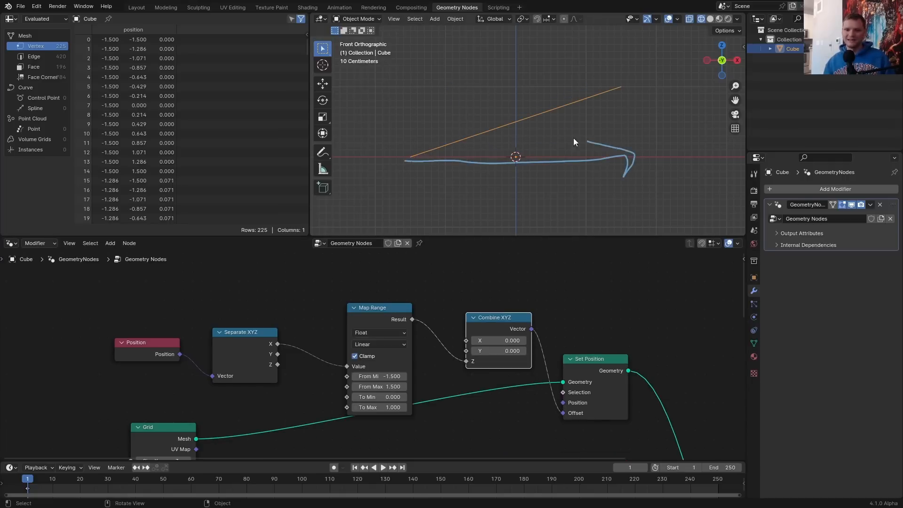
key("ctrl+z")
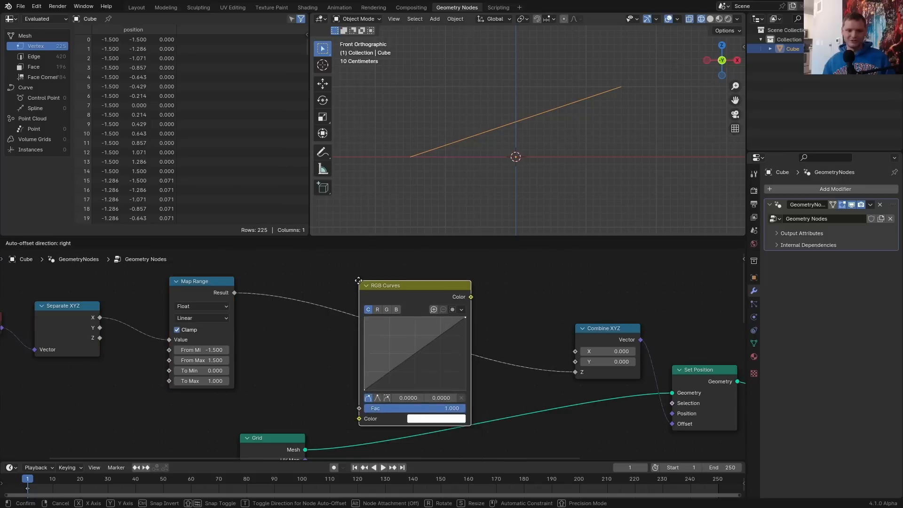
Insert an RGB Curves node between Map Range and Combine XYZ and shape its curve into an arch peaking at 0.5, 0.4875
left_click(352, 273)
mouse_move(459, 305)
left_mouse_down()
mouse_move(459, 378)
mouse_move(409, 332)
left_mouse_up()
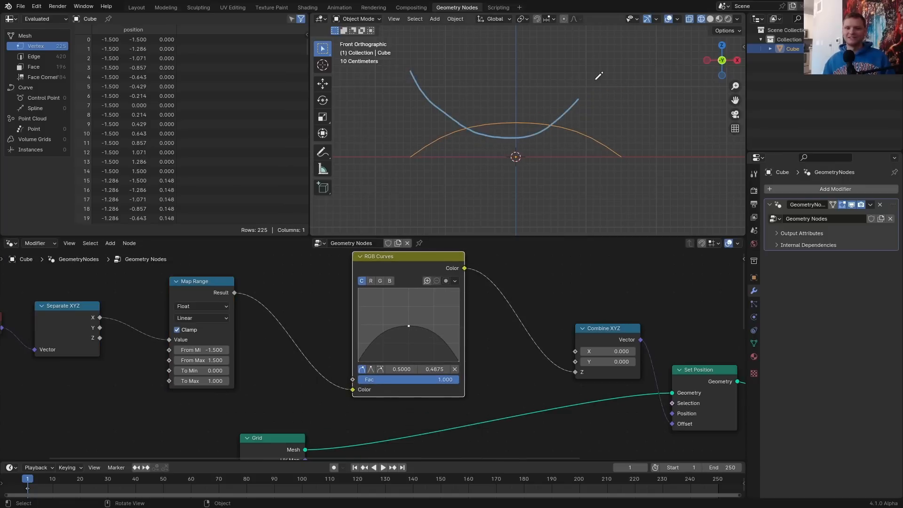
key("ctrl+z")
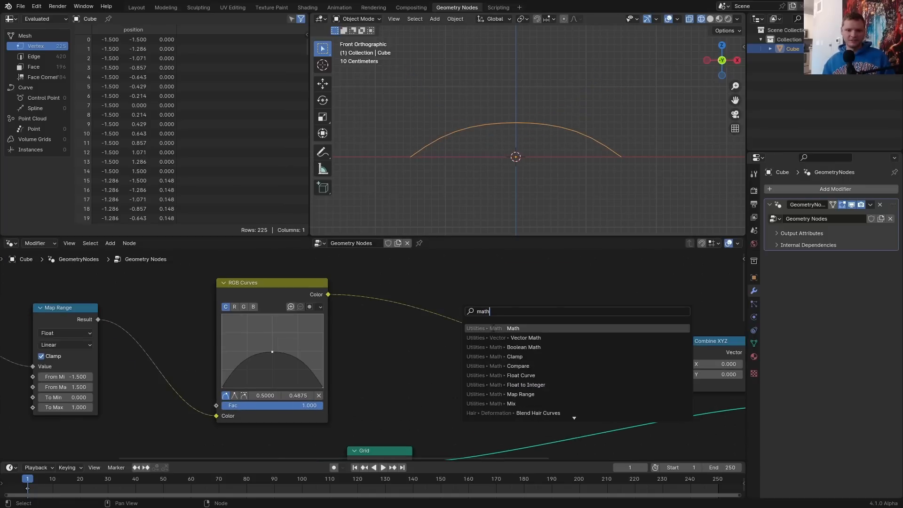
Insert a Math node set to Multiply by -1 between RGB Curves and Combine XYZ to flip the arch
left_click(449, 329)
left_click(455, 321)
left_click(436, 366)
double_click(444, 351)
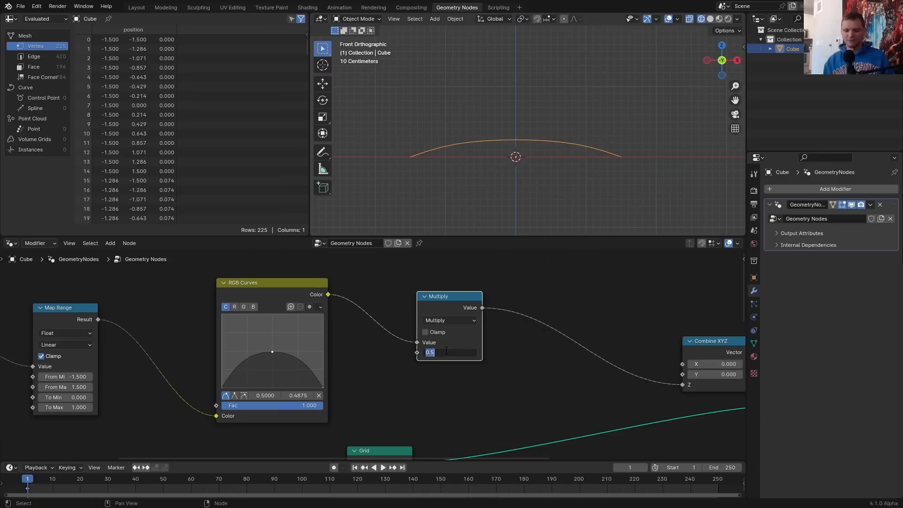
type("-1")
key("Return")
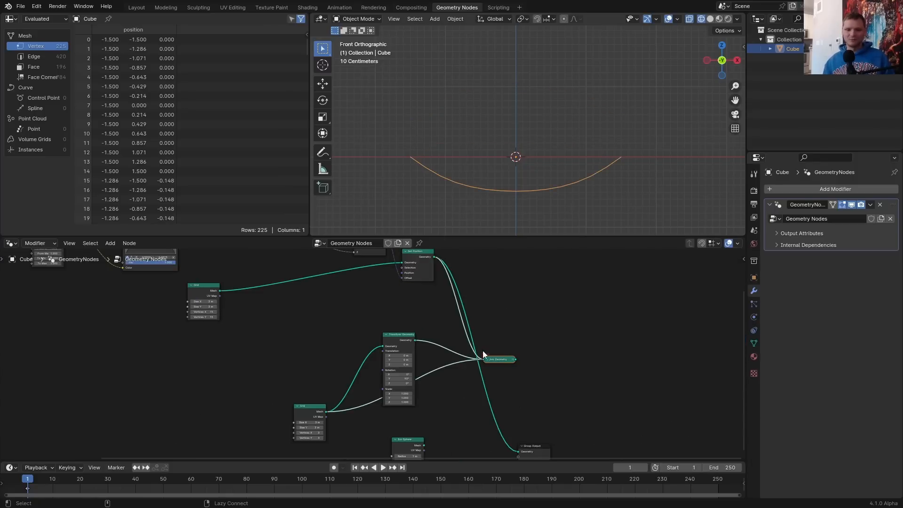
Output the joined geometry and raise the curved grid 1.29 m in Z with a Transform Geometry node after Set Position
left_click_drag(514, 358, 528, 450)
left_click_drag(528, 449, 557, 366)
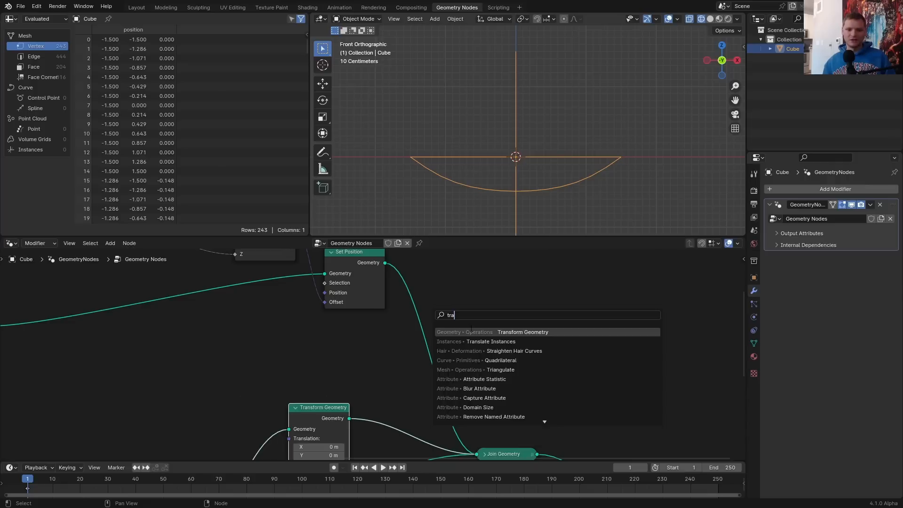
left_click(471, 330)
left_click(422, 283)
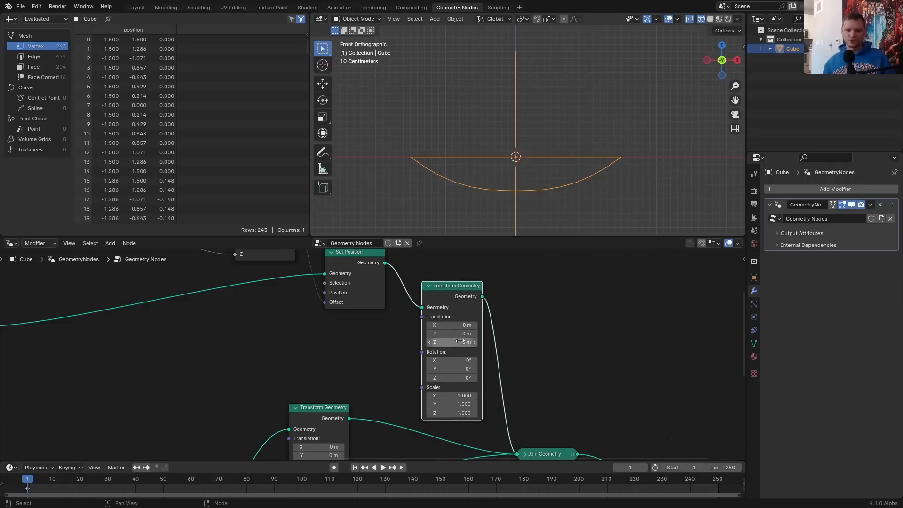
left_click_drag(451, 343, 512, 343)
Duplicate the curved grid's Transform Geometry node, chaining it after the original and linking it to Join Geometry
scroll(442, 319, "down", 3)
middle_click_drag(434, 304, 289, 300)
key("shift+d")
left_click(448, 314)
right_click_drag(301, 320, 454, 361, "alt")
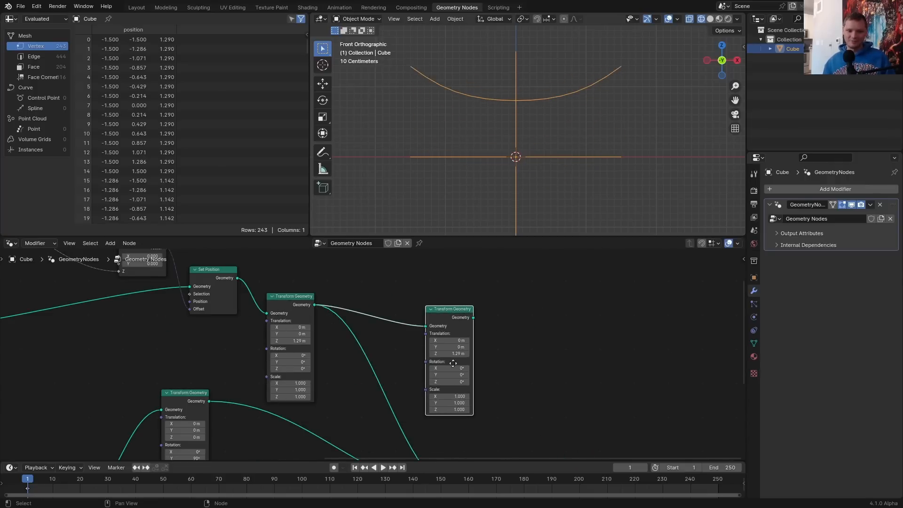
middle_click_drag(453, 361, 396, 298)
right_click_drag(396, 298, 414, 426, "alt")
Reset the duplicated Transform Geometry's Z translation to 0 m and set its Y rotation to 180°
middle_click_drag(379, 249, 393, 309)
scroll(412, 309, "up", 4)
key("BackSpace")
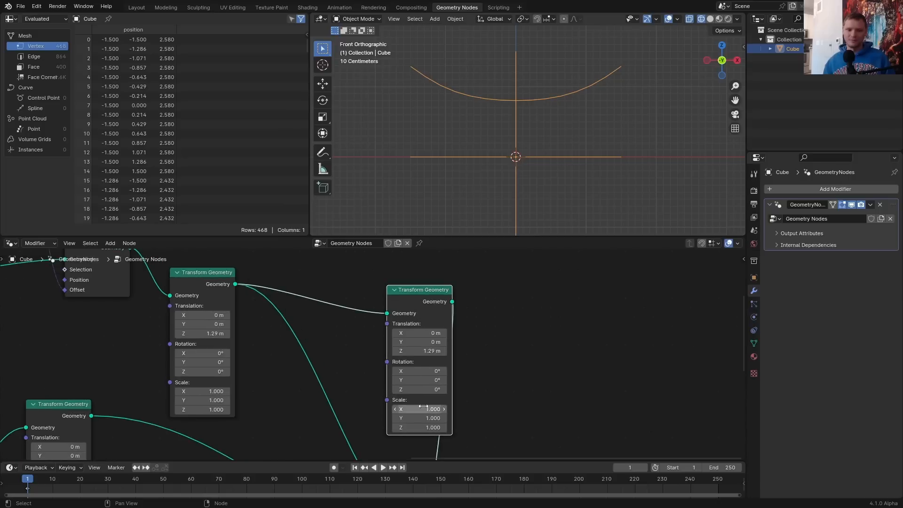
mouse_move(419, 380)
left_mouse_down()
mouse_move(515, 380)
mouse_move(404, 380)
mouse_move(470, 380)
mouse_move(423, 381)
left_mouse_up()
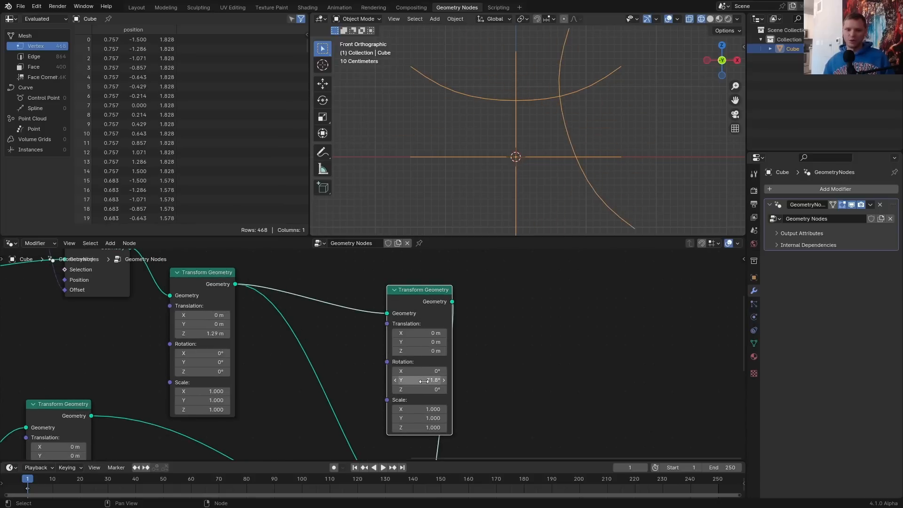
type("180")
key("Return")
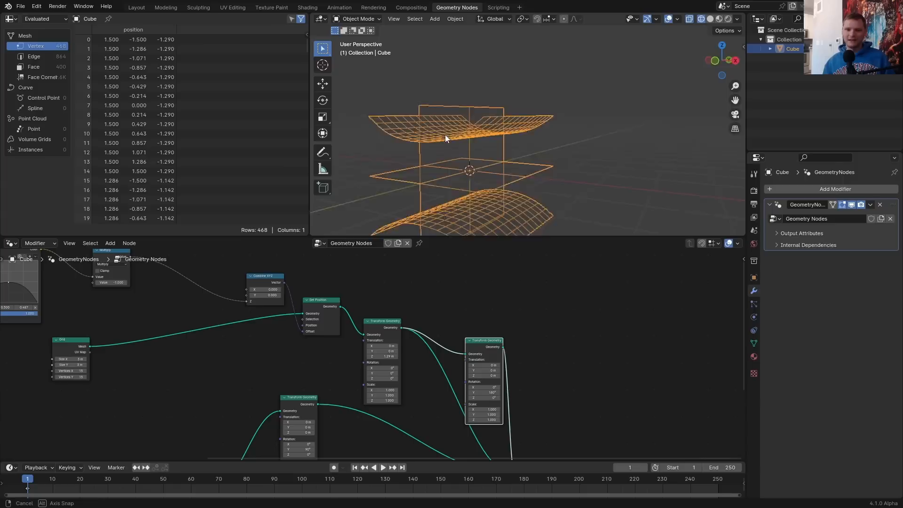
middle_click_drag(445, 135, 420, 140, "shift")
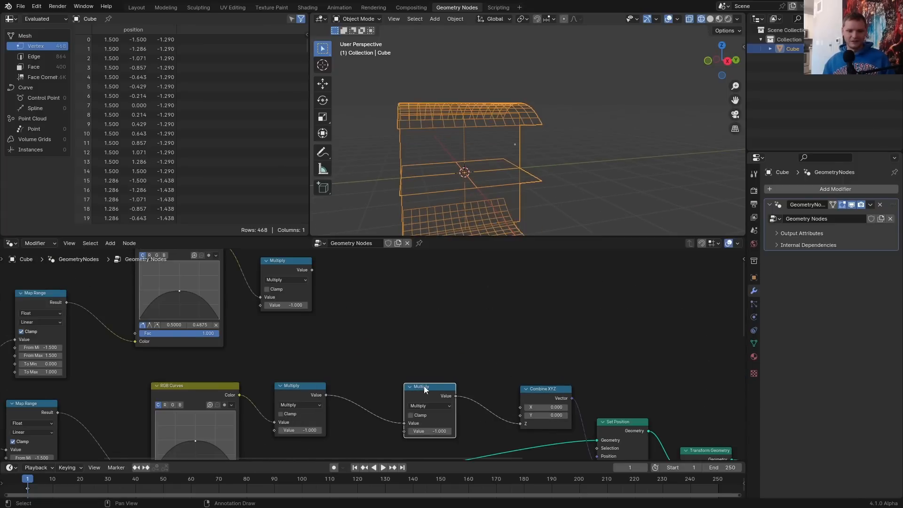
Change the Math node before Combine XYZ to Add and feed the upper Multiply result into its second value
left_click(428, 406)
left_click(415, 313)
left_click_drag(311, 270, 406, 429)
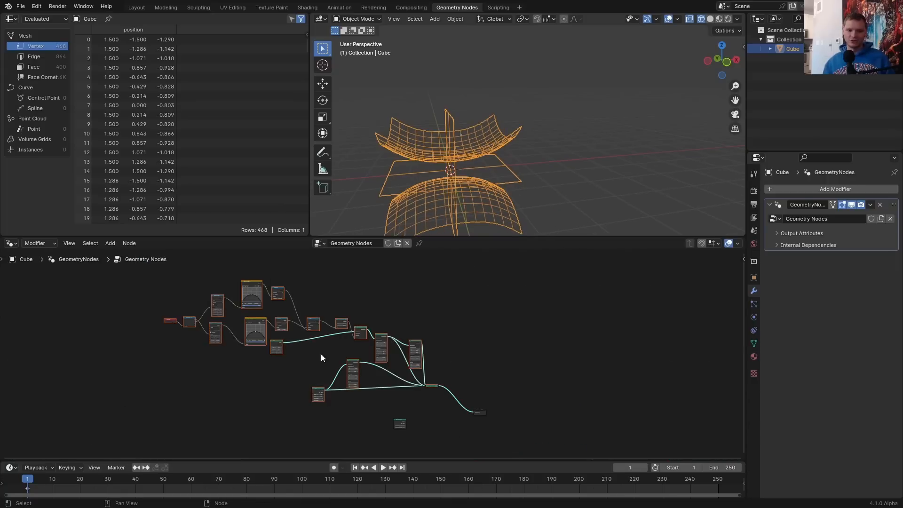
Output the ico sphere and insert a Set Position node between it and Group Output
scroll(429, 415, "up", 4)
left_click_drag(303, 428, 462, 407)
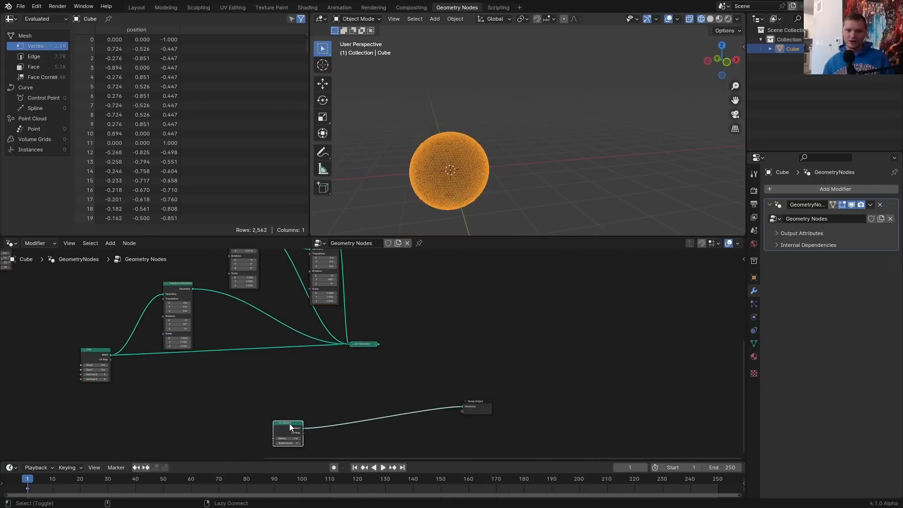
middle_click_drag(490, 149, 510, 125)
scroll(497, 168, "up", 2)
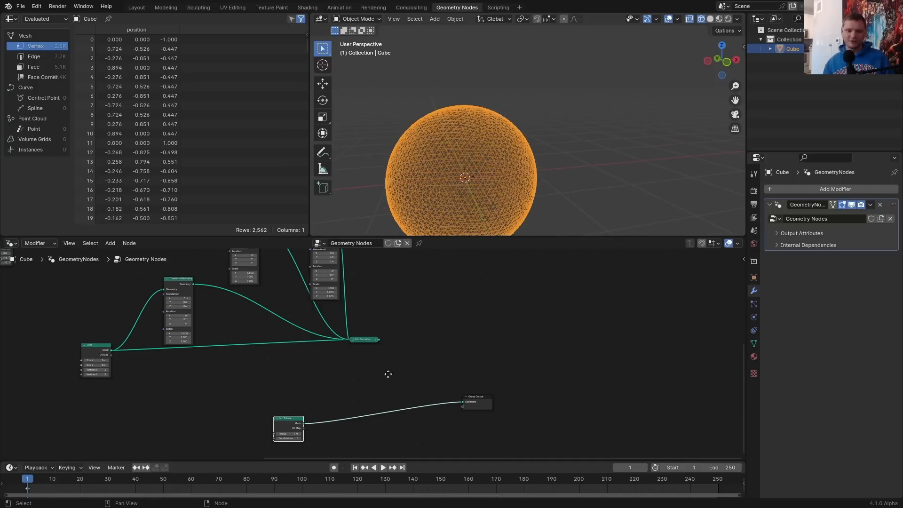
scroll(387, 375, "up", 2)
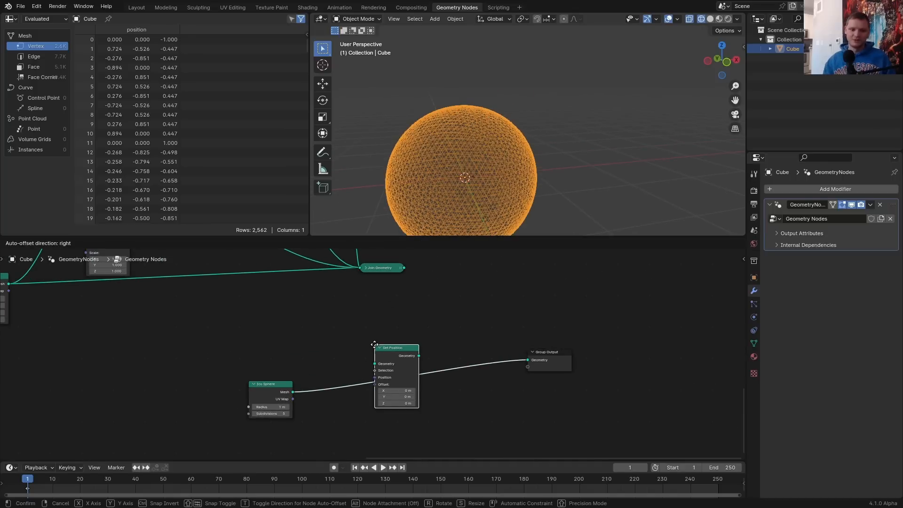
left_click(414, 398)
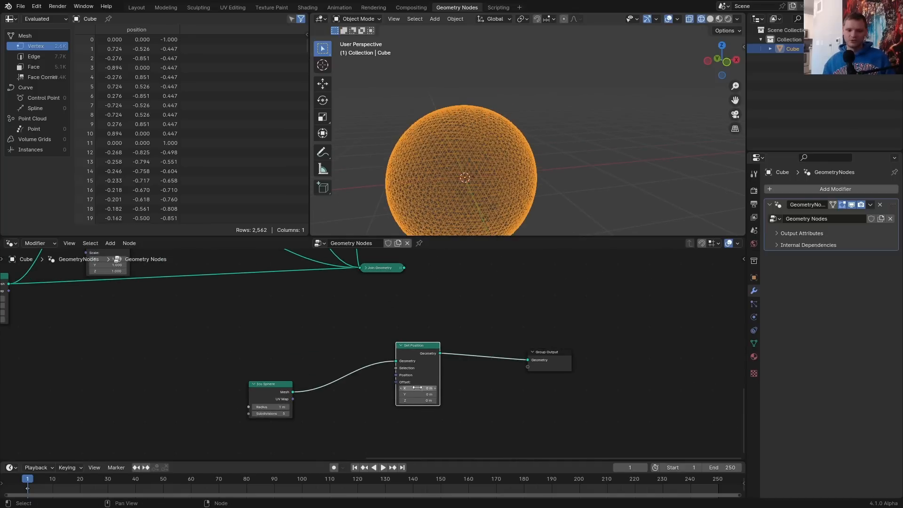
Add a Normal node feeding the Offset of the ico sphere's Set Position node
mouse_move(418, 387)
left_mouse_down()
mouse_move(392, 388)
mouse_move(409, 387)
left_mouse_up()
key("ctrl+z")
scroll(407, 348, "up", 4)
middle_click_drag(407, 371, 484, 346)
left_click_drag(481, 365, 376, 425)
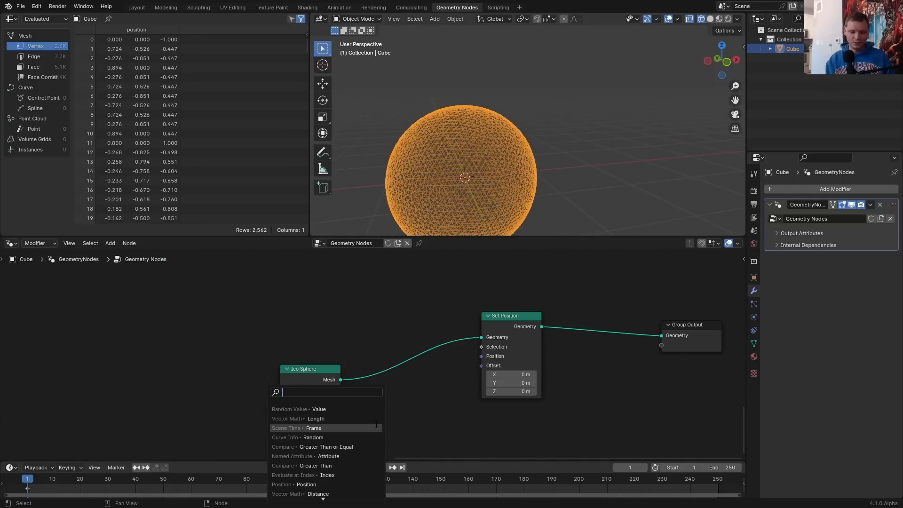
type("normal")
key("Return")
left_click(366, 435)
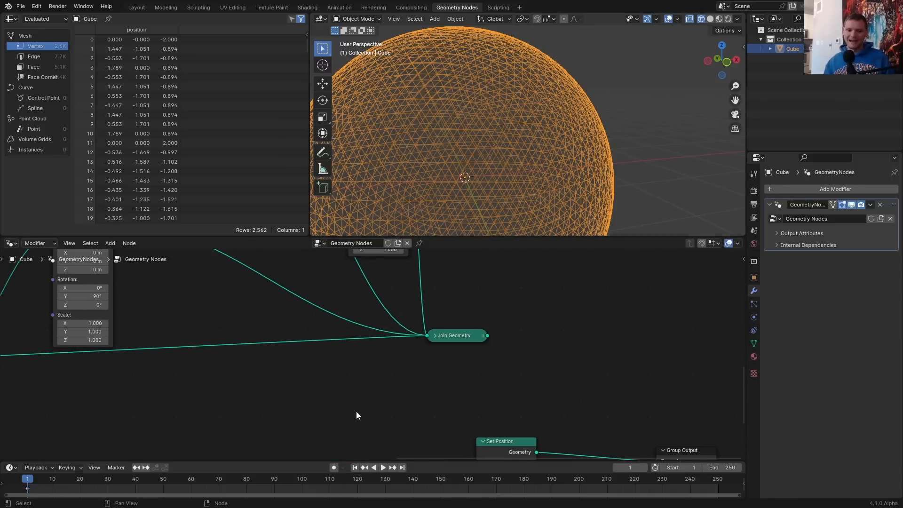
Add a Geometry Proximity node and connect the Join Geometry output to its Target
middle_click_drag(357, 411, 253, 373)
key("shift+a")
type("prox")
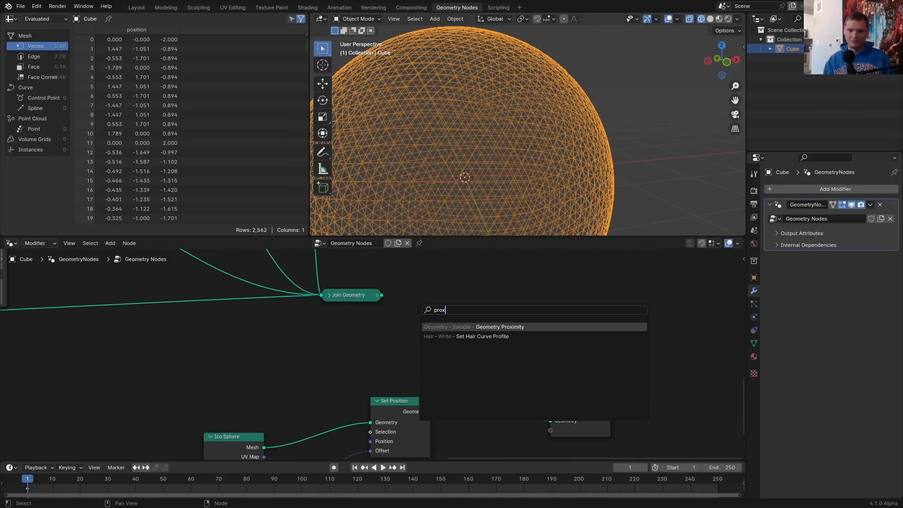
key("Return")
left_click(417, 308)
left_click_drag(382, 295, 407, 352)
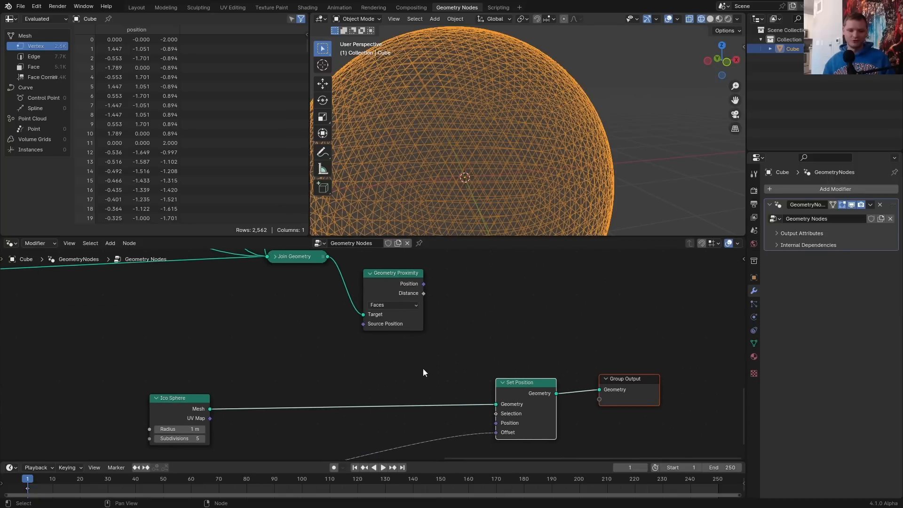
Insert a Vector Math node set to Scale between Normal and the Set Position Offset
key("shift+a")
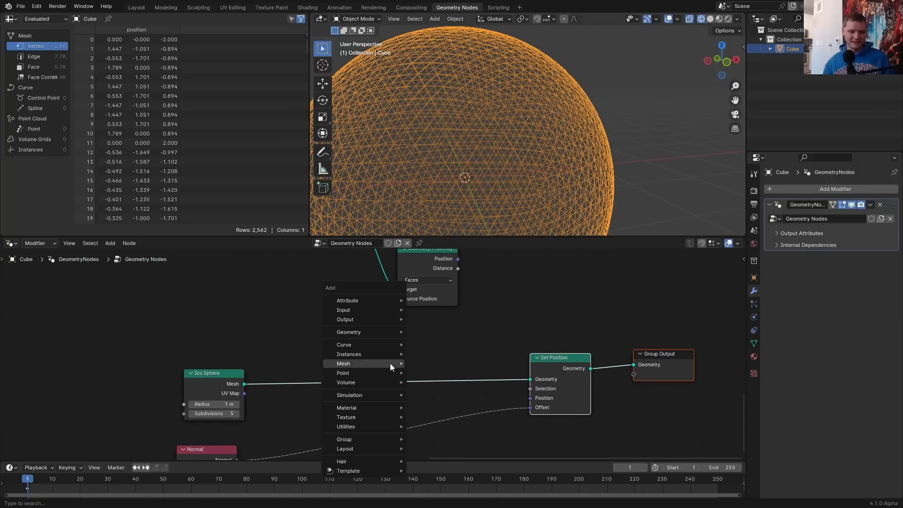
type("ve")
key("Return")
left_click(425, 437)
middle_click_drag(425, 437, 417, 376)
left_click(424, 374)
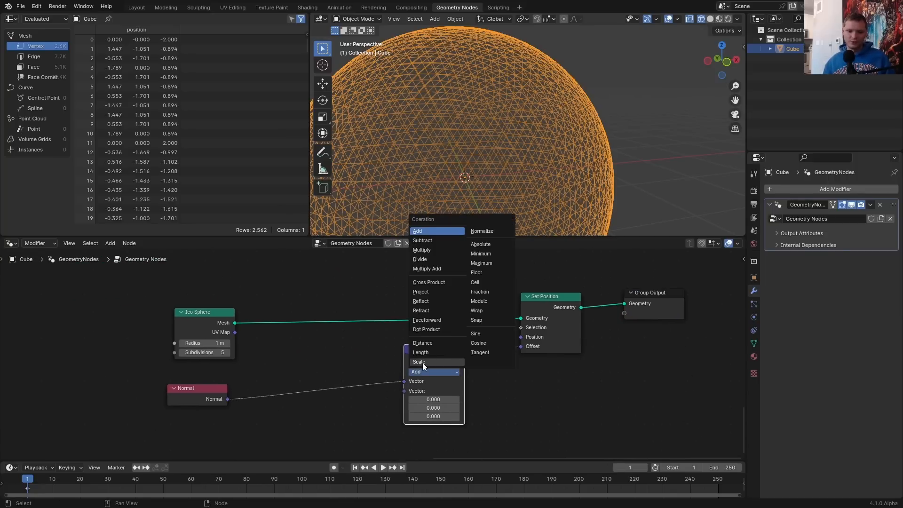
left_click(423, 362)
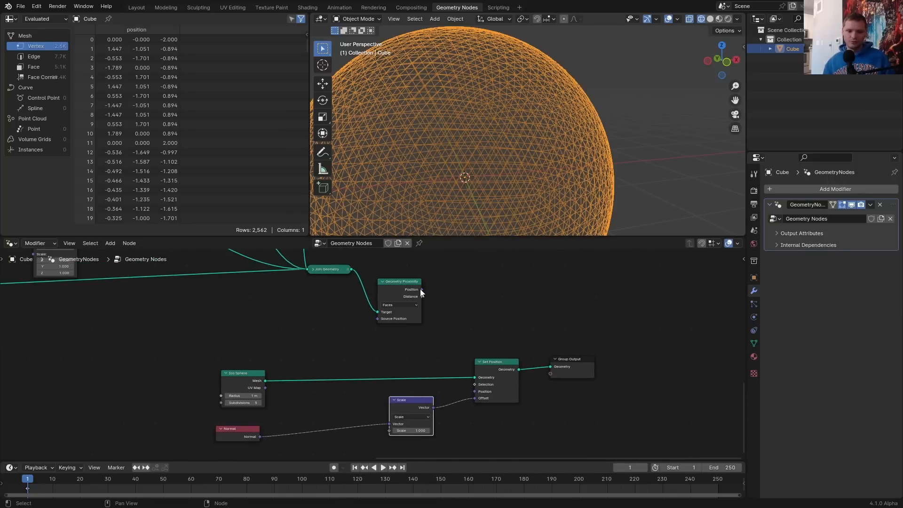
Drive the Scale value with Geometry Proximity's Distance and display the viewport in solid shading
left_click_drag(422, 297, 422, 332)
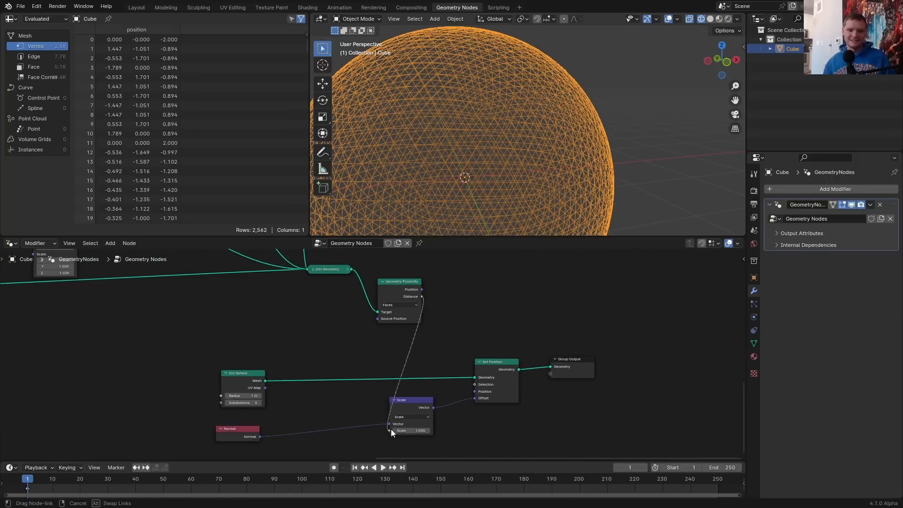
left_click_drag(390, 429, 389, 430)
left_click(710, 19)
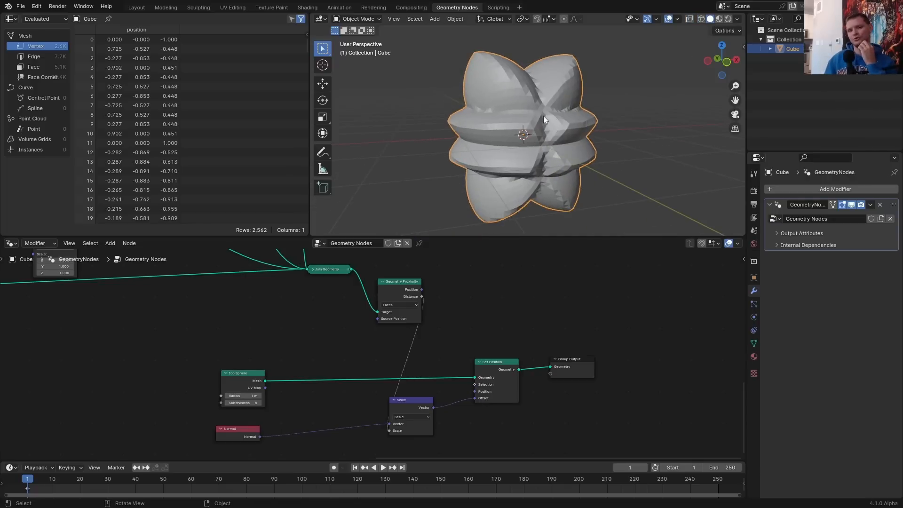
Insert a Map Range node between the proximity Distance and Scale, with From Max set to 0.020
key("shift+a")
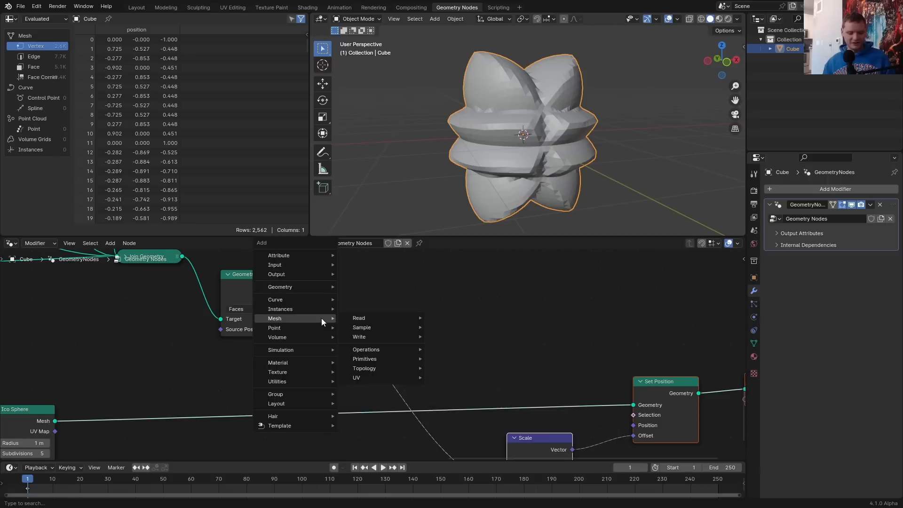
type("ran")
left_click(373, 346)
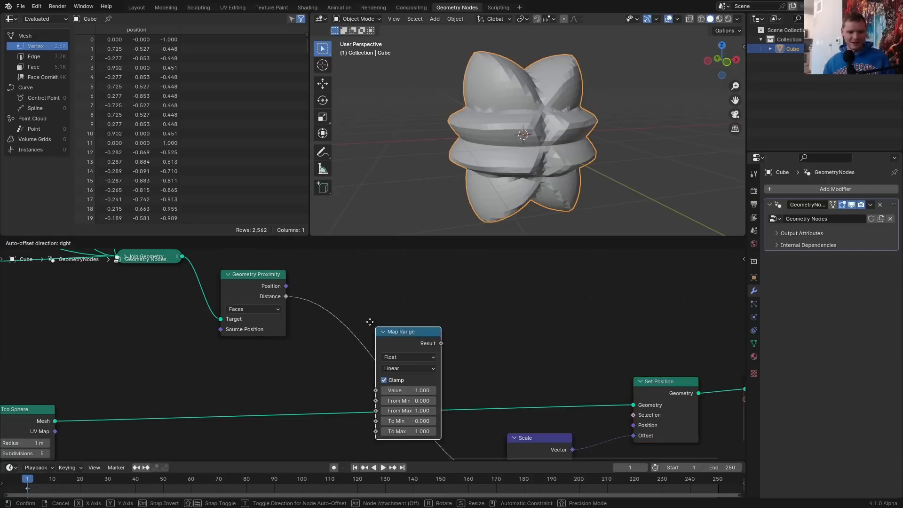
left_click(350, 280)
mouse_move(407, 385)
left_mouse_down()
mouse_move(381, 384)
mouse_move(407, 385)
left_mouse_up()
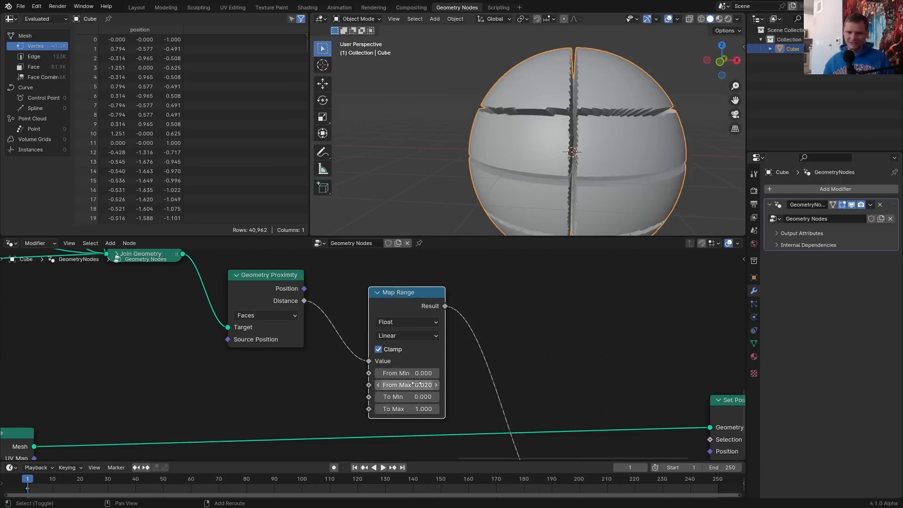
Set the proximity Map Range to Smoother Step interpolation with a To Max of 0.02
middle_click_drag(449, 372, 455, 346)
left_click_drag(419, 361, 385, 360)
left_click(404, 287)
left_click(402, 346)
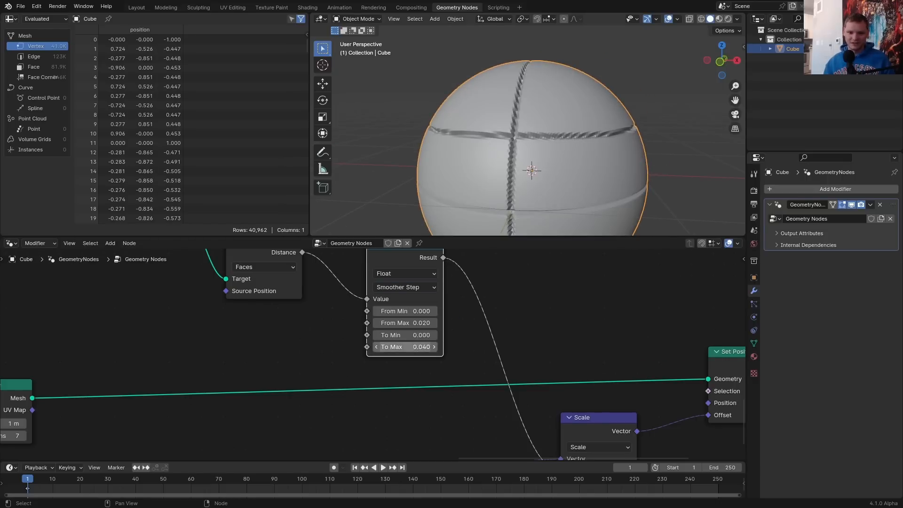
left_click(414, 347)
type(".02")
key("Return")
Set the lower Map Range after Separate XYZ to From Min -1 and From Max 1
middle_click_drag(630, 125, 505, 163)
scroll(256, 329, "down", 12)
left_click_drag(212, 330, 198, 337)
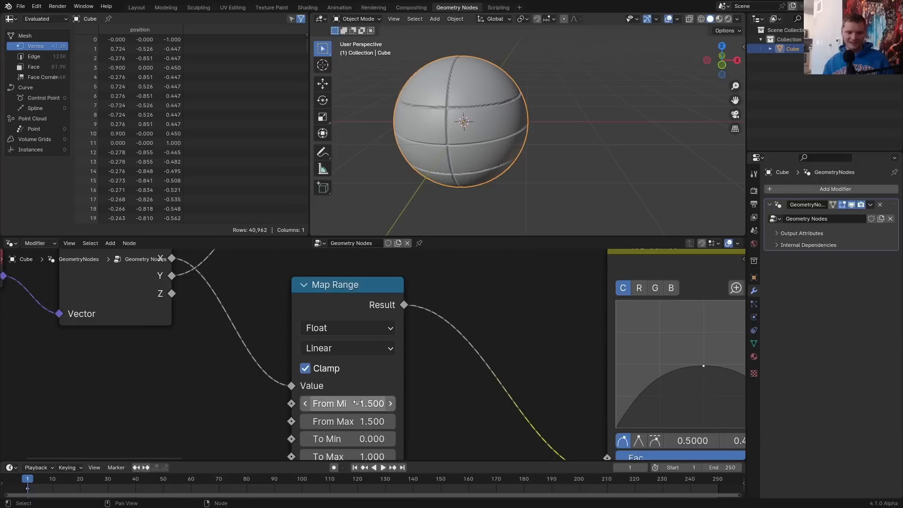
left_click(358, 403)
type("-1")
key("Return")
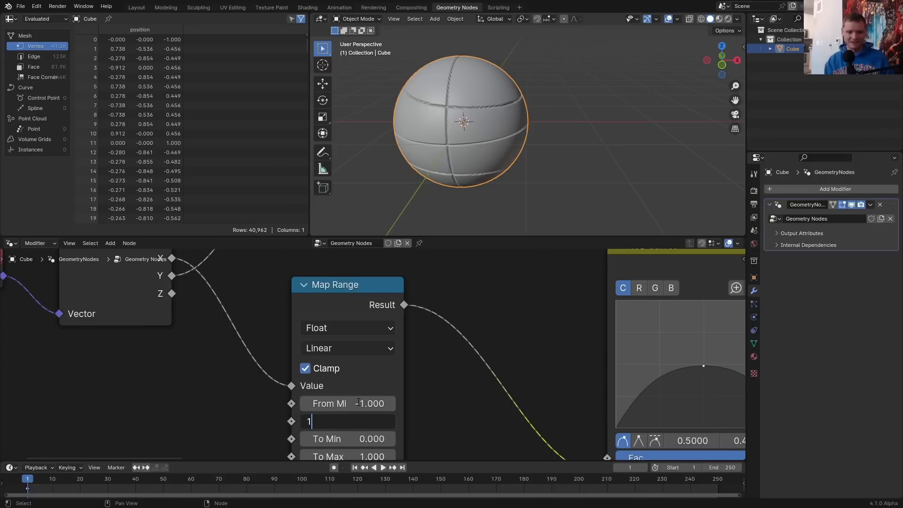
scroll(355, 306, "down", 1)
scroll(355, 310, "down", 1)
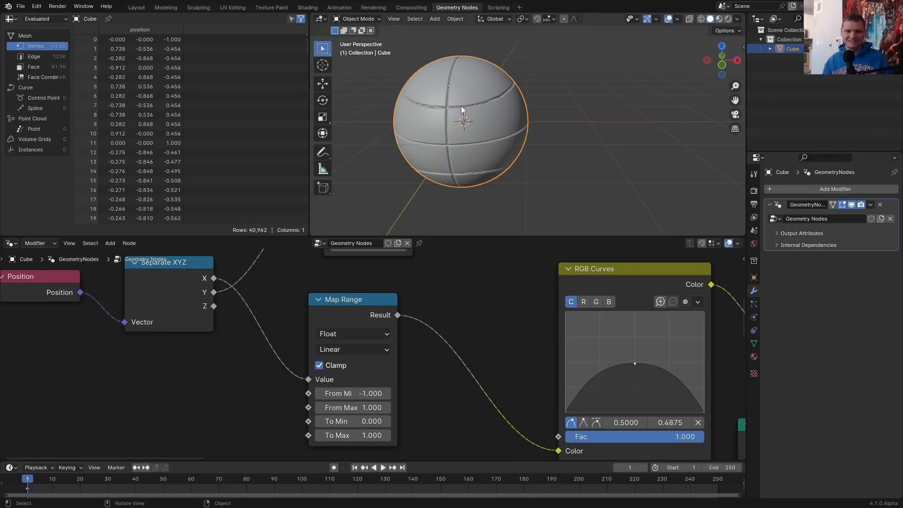
Narrow the lower RGB Curves arch by moving its zero-height end points inward, with the first at X 0.15
middle_click_drag(461, 106, 504, 110)
scroll(565, 341, "down", 3)
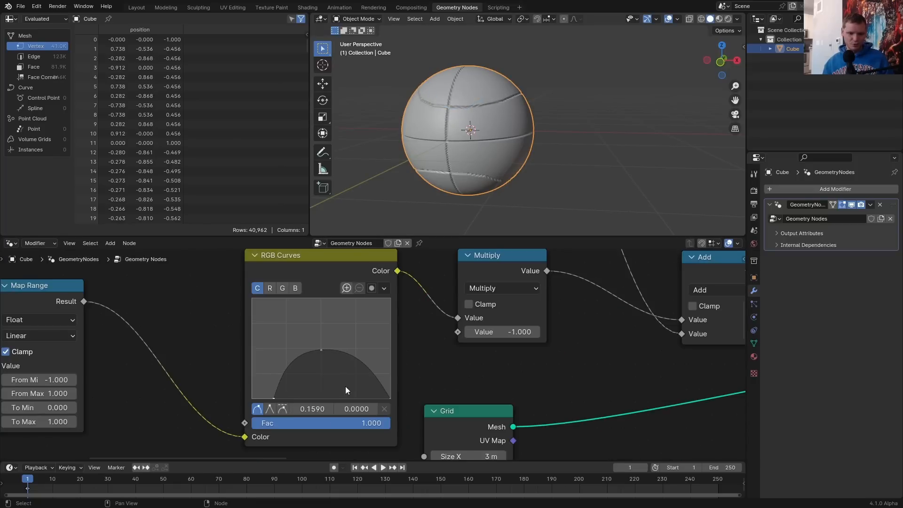
left_click(390, 397)
left_click_drag(314, 408, 291, 408)
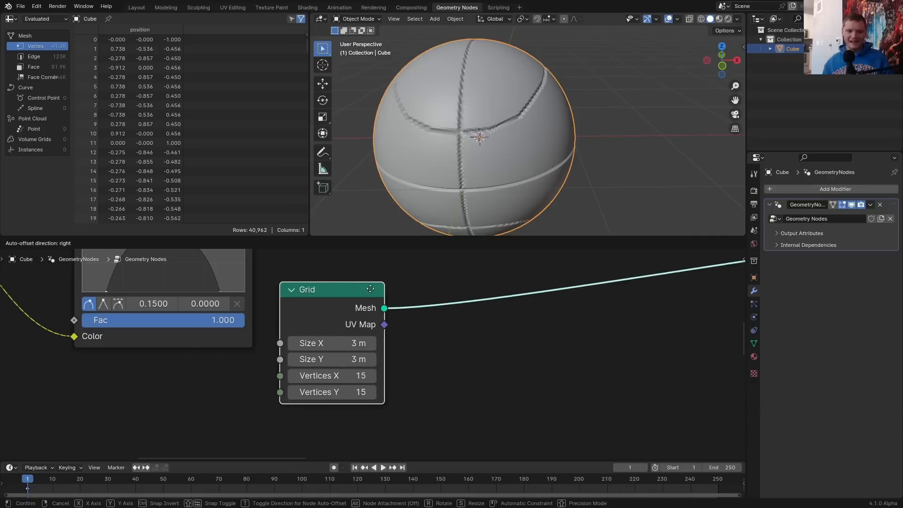
Raise Vertices X and Vertices Y of the curved 3 m grid together to the same higher count
double_click(380, 367)
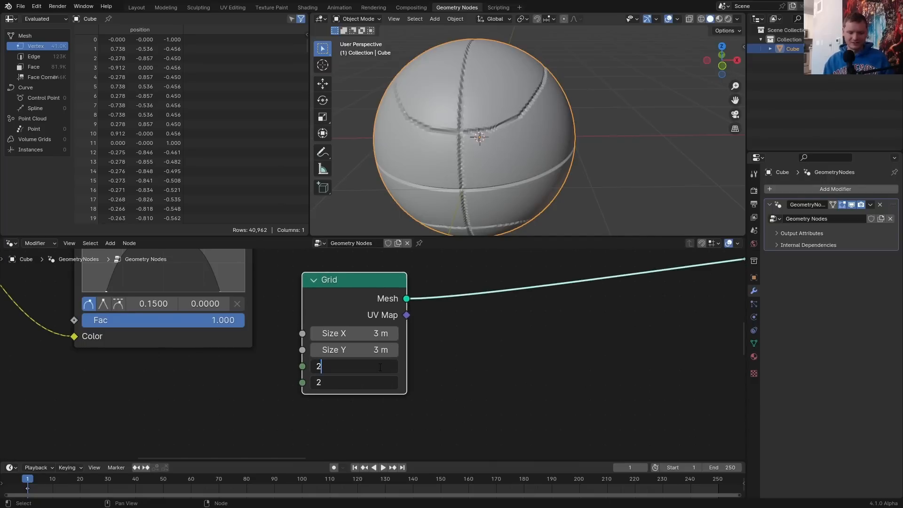
key("Return")
middle_click_drag(556, 98, 553, 132)
scroll(567, 324, "down", 3)
middle_click_drag(724, 277, 390, 309)
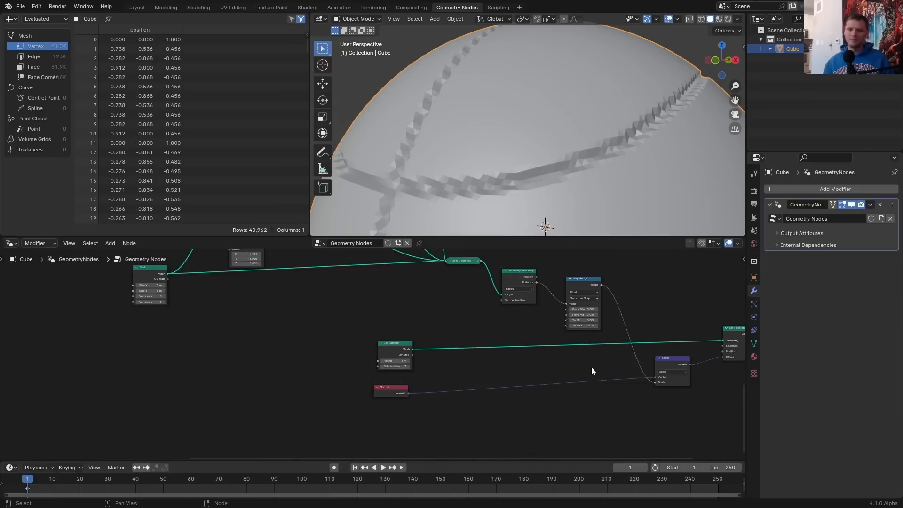
Insert a Set Shade Smooth node between the ico sphere's Set Position and Group Output
middle_click_drag(592, 367, 511, 360)
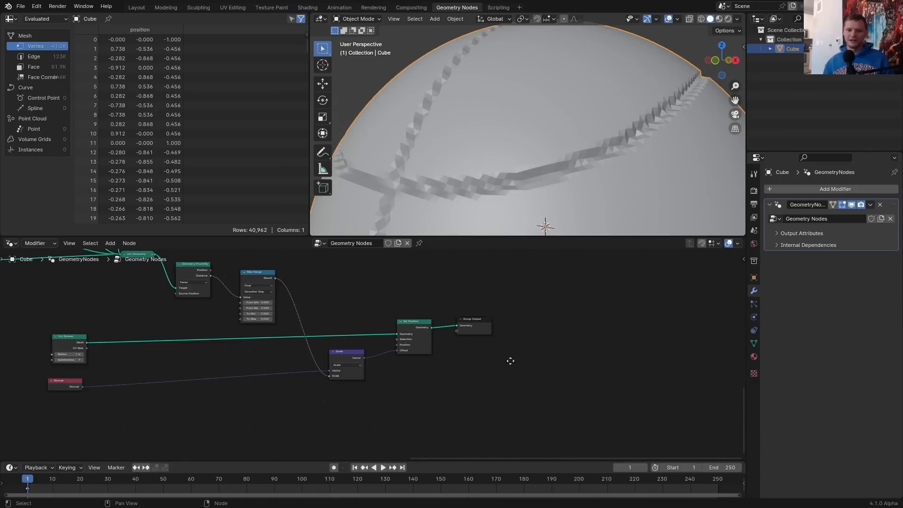
scroll(485, 352, "up", 3)
key("shift+a")
type("set sh")
key("Return")
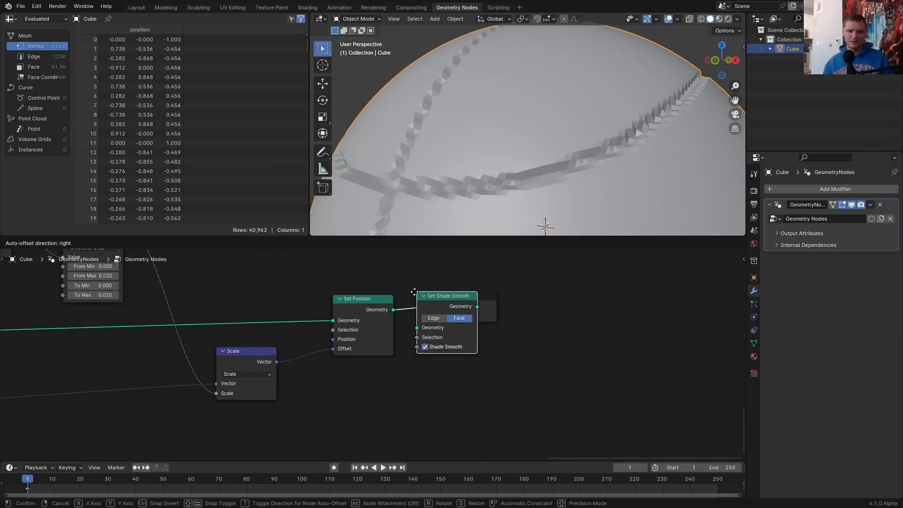
left_click(414, 291)
Set the proximity Map Range's To Max to 0 and lower its To Min slightly below zero to carve the seams inward
scroll(518, 157, "down", 4)
middle_click_drag(517, 157, 544, 157)
middle_click_drag(181, 320, 372, 377)
scroll(292, 355, "up", 5)
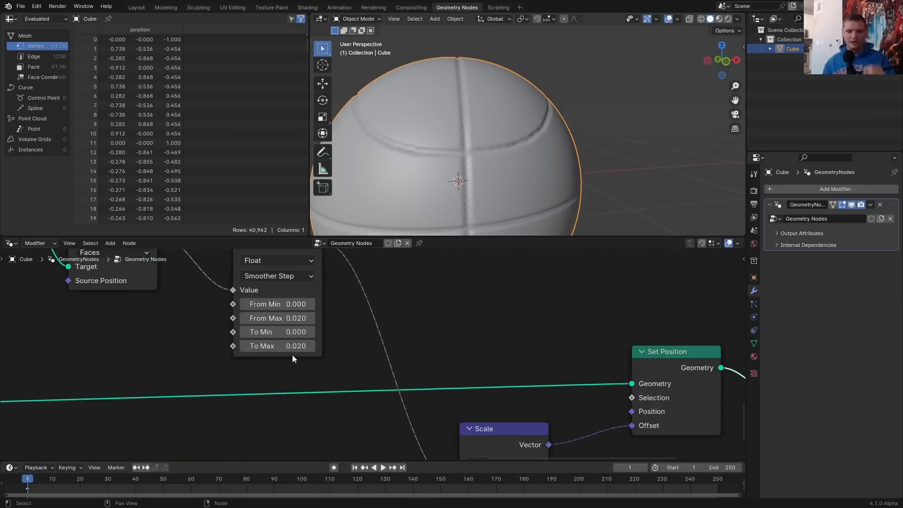
scroll(292, 354, "up", 2)
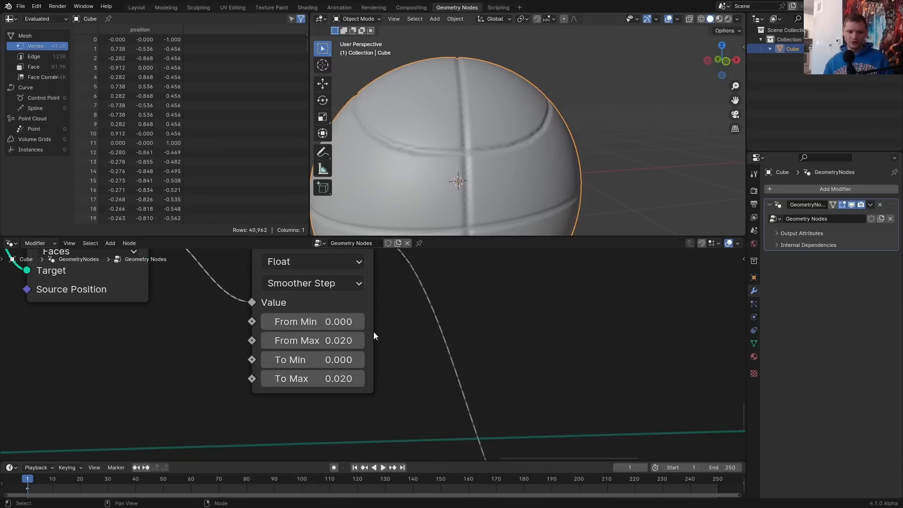
left_click(320, 379)
type("0")
key("Return")
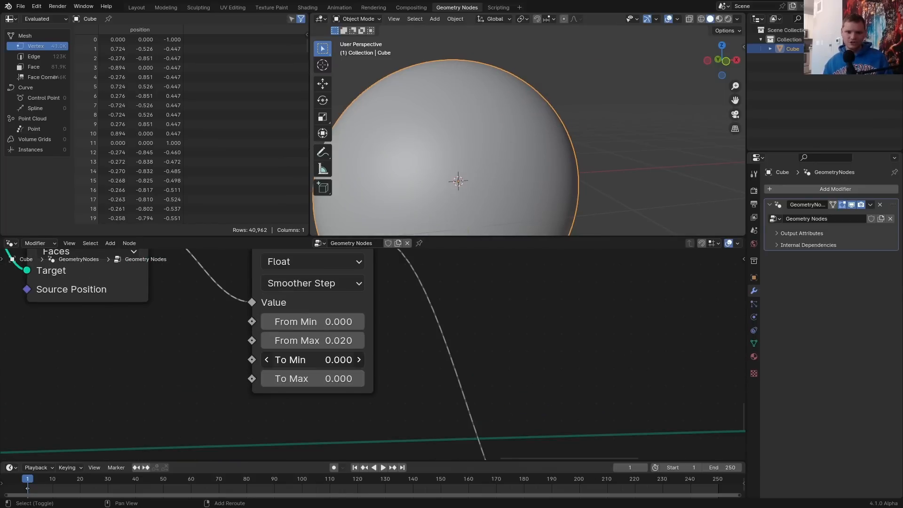
left_click_drag(310, 360, 292, 360)
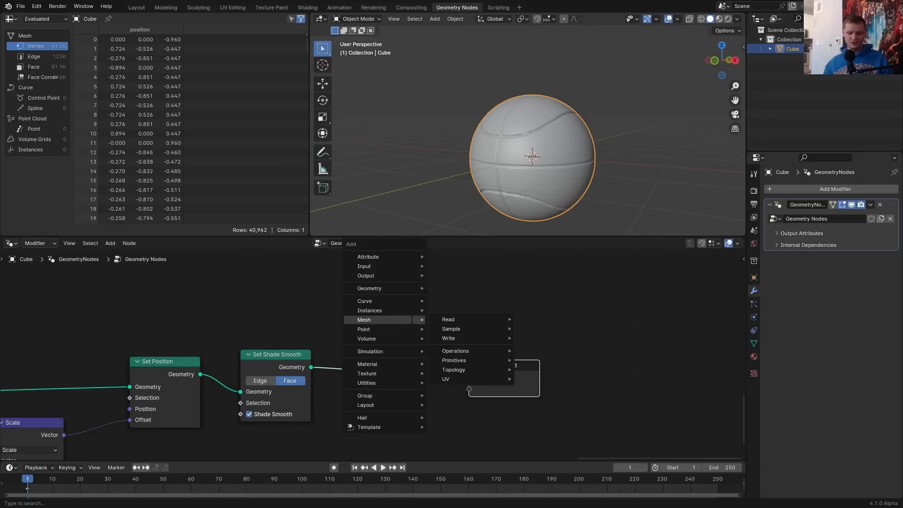
type("set m")
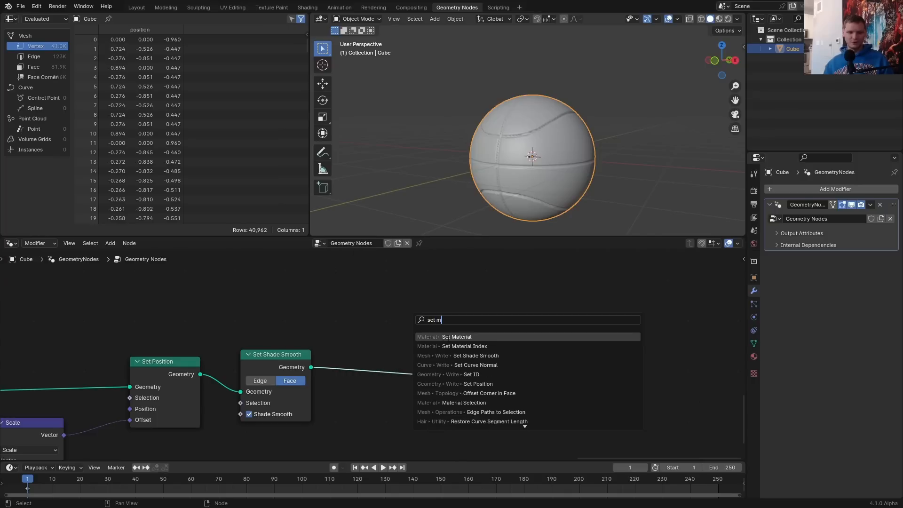
key("Return")
key("Escape")
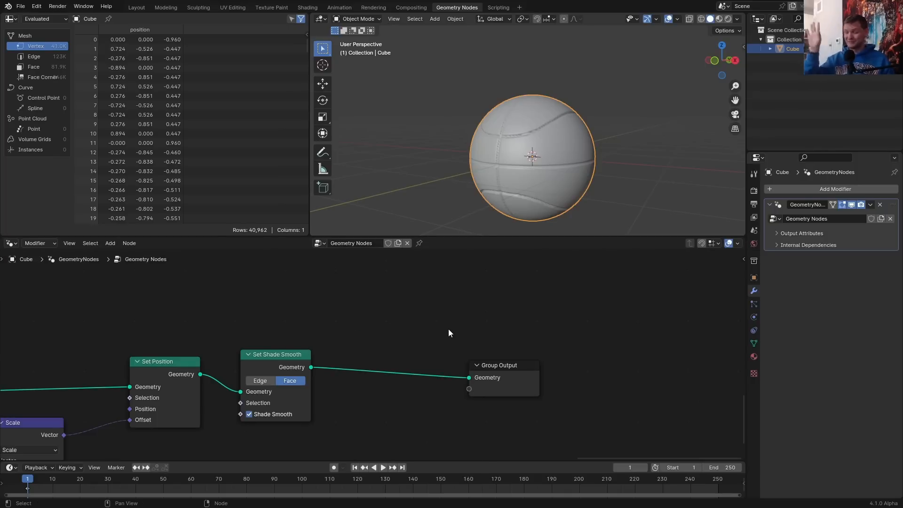
Insert a Set Material node between Set Shade Smooth and Group Output and assign the existing Material
key("shift+a")
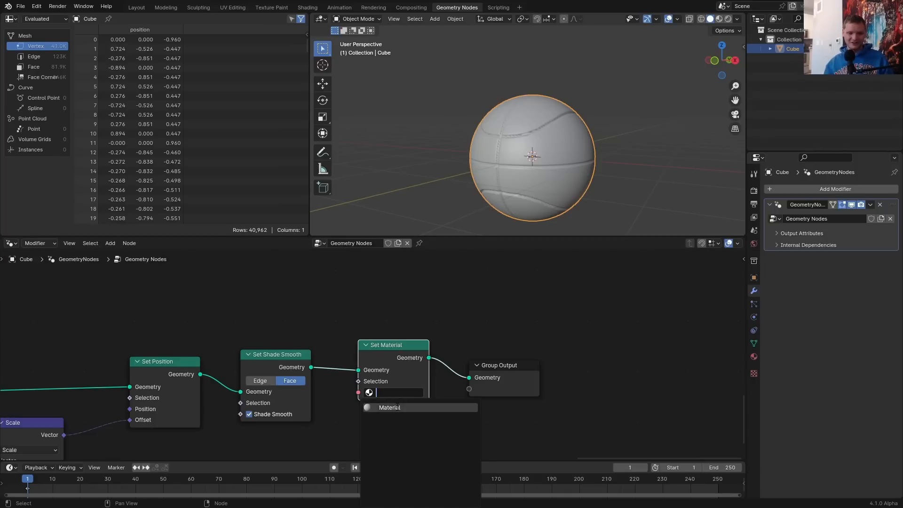
left_click(398, 406)
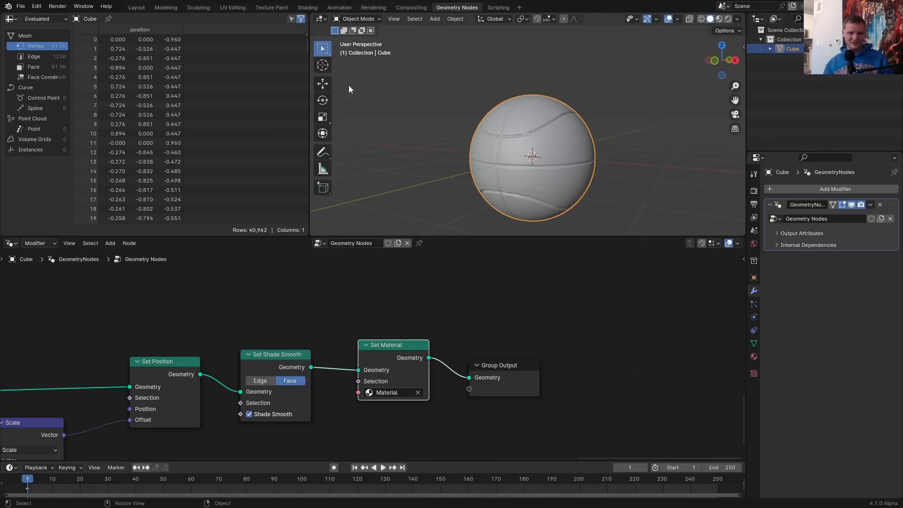
Rename the assigned material to "basketball" in the Shading workspace
left_click(307, 7)
double_click(456, 296)
type("basketball")
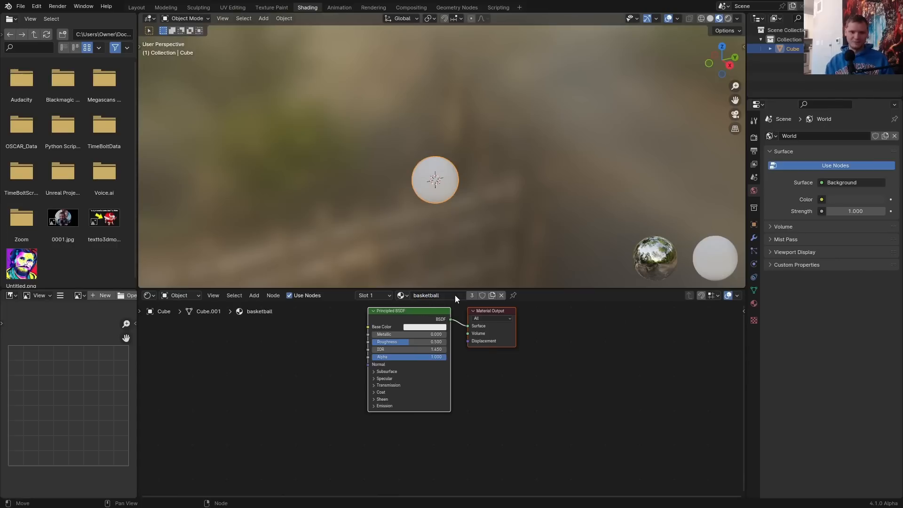
Show the viewport in rendered shading and set the render engine to Cycles with GPU Compute as the device
left_click(728, 18)
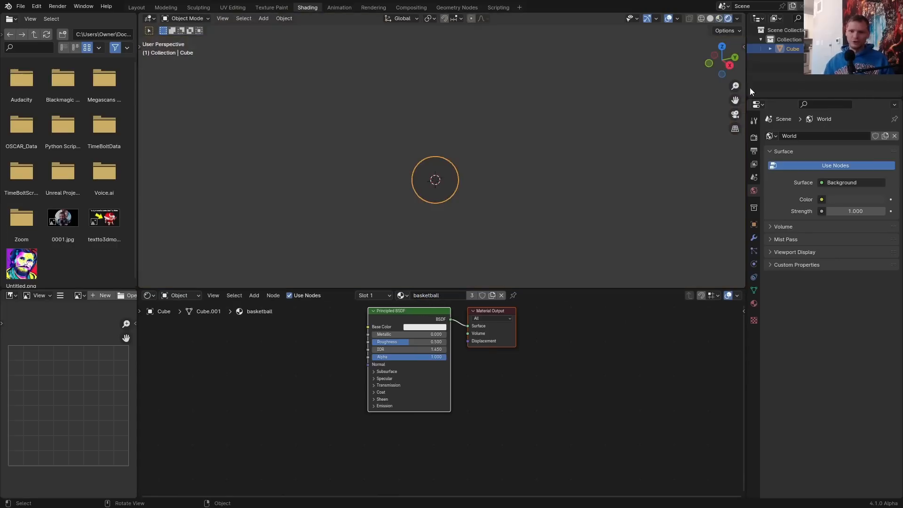
left_click(754, 137)
left_click(842, 136)
left_click(835, 169)
left_click(836, 160)
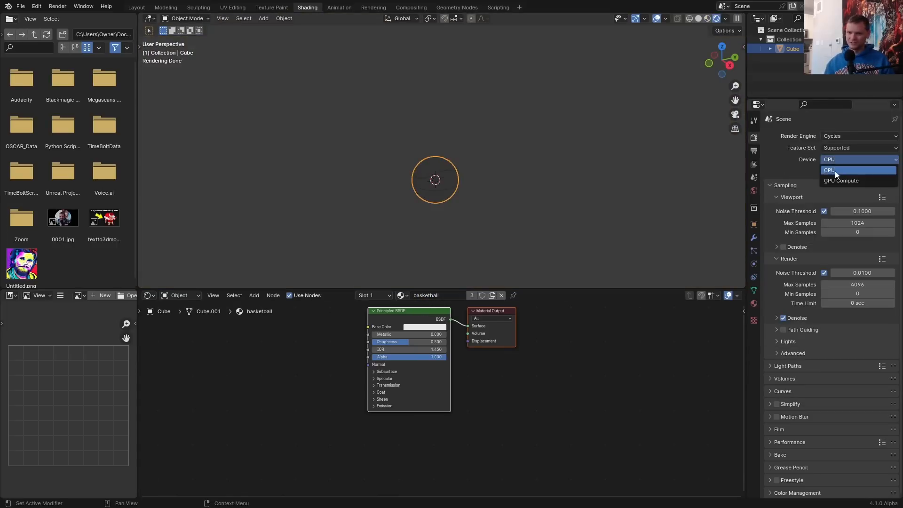
left_click(828, 173)
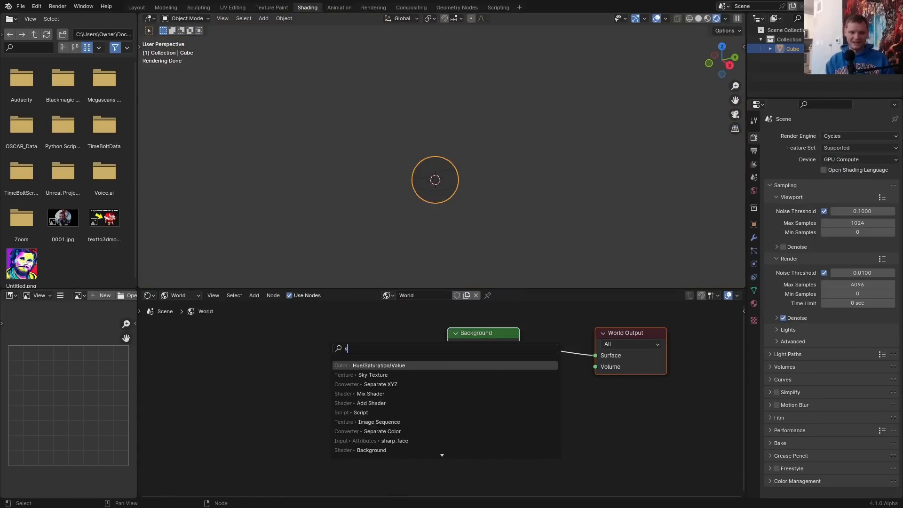
Add a Sky Texture node to the World shader and connect its Color to the Background node's Color
type("ky")
key("Return")
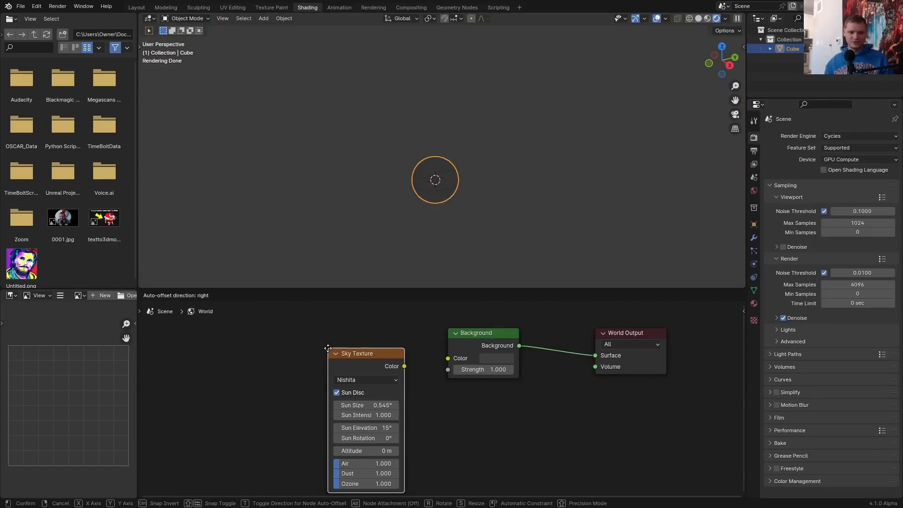
left_click(261, 342)
left_click_drag(335, 350, 448, 358)
middle_click_drag(427, 188, 465, 140, "shift")
scroll(465, 141, "up", 4)
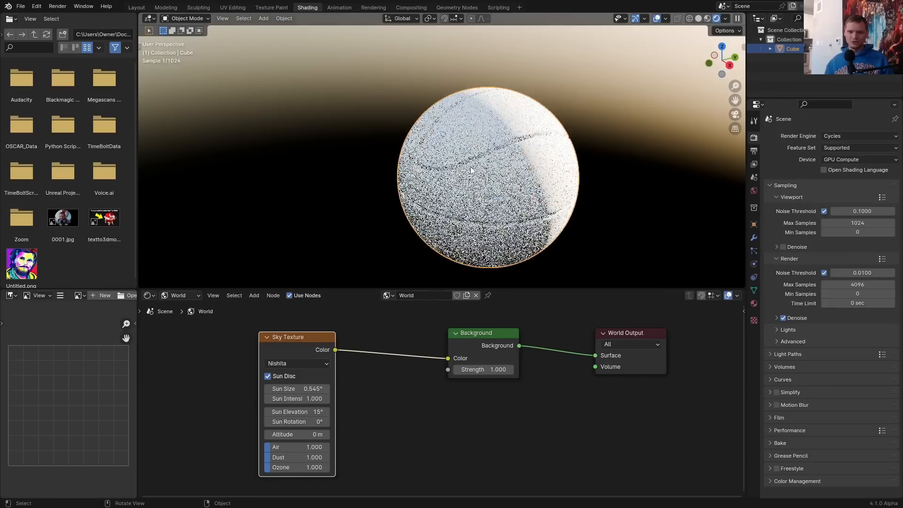
Set the Sky Texture's Sun Size to 15° and Altitude to 1000 m, and raise its Sun Elevation
middle_click_drag(476, 172, 530, 167)
scroll(438, 395, "up", 2)
type("1")
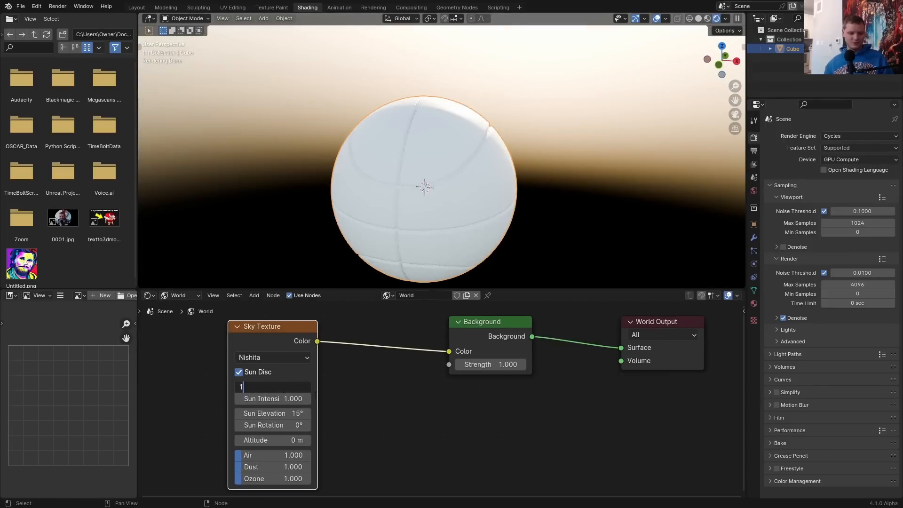
type("5")
key("Return")
double_click(280, 441)
type("1")
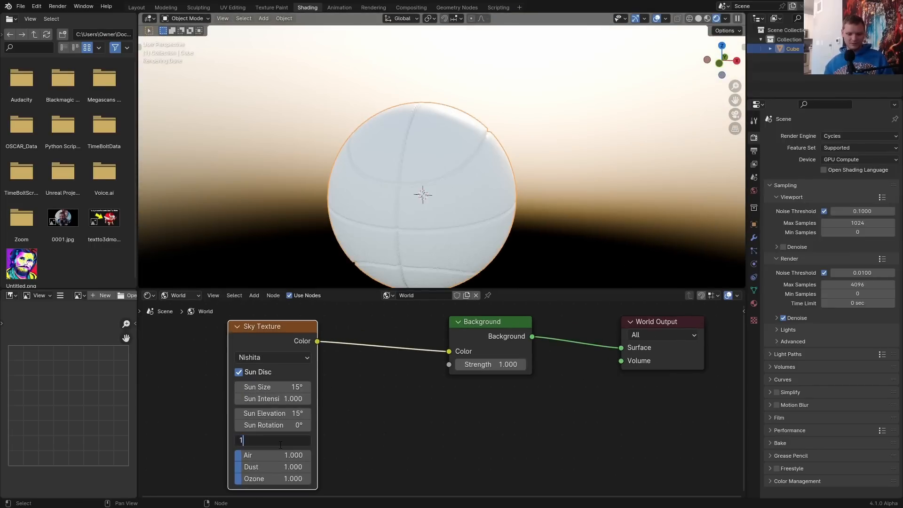
type("000")
key("Return")
left_click_drag(273, 413, 329, 413)
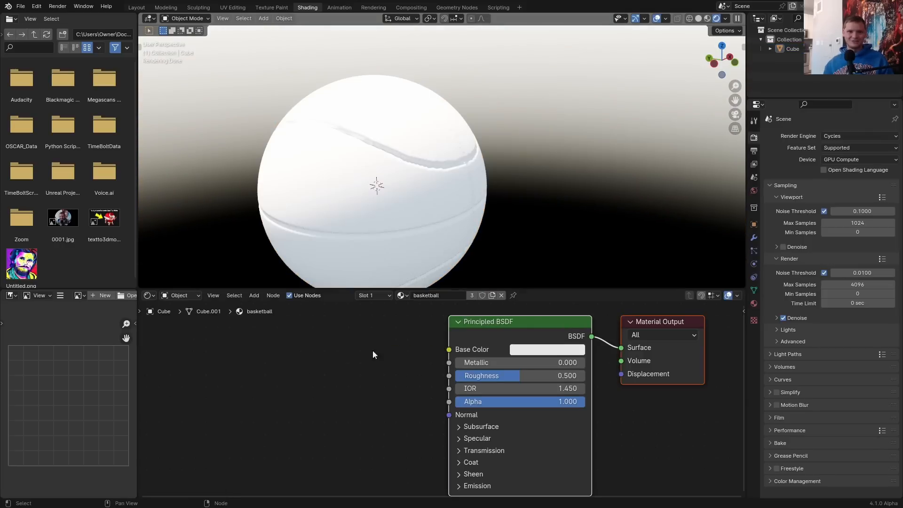
Add a Mix Color node to the basketball material and preview its result on the ball
middle_click_drag(373, 352, 414, 376)
key("shift+a")
type("mix")
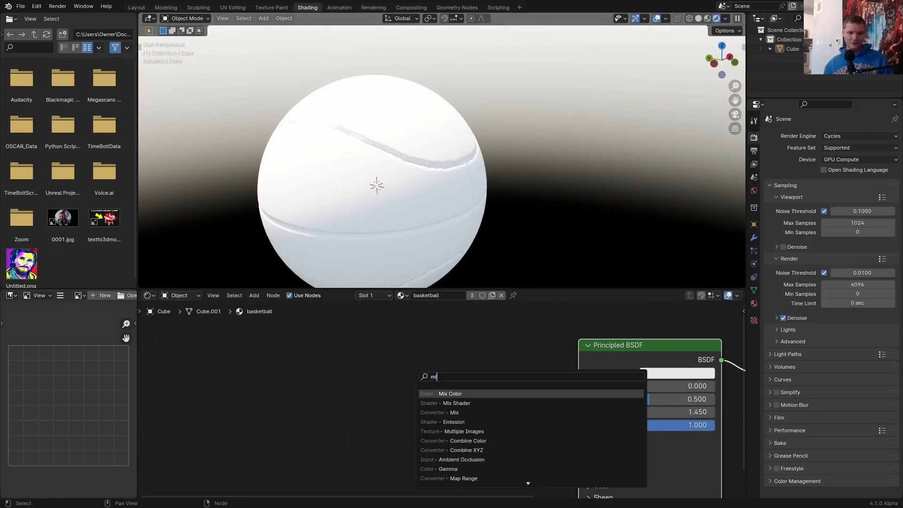
key("Return")
left_click(405, 380)
left_click(402, 383, "ctrl+shift")
Paste the copied reddish-brown colour into both the A and B inputs of the Mix node
scroll(408, 463, "up", 3)
middle_click_drag(408, 463, 424, 410)
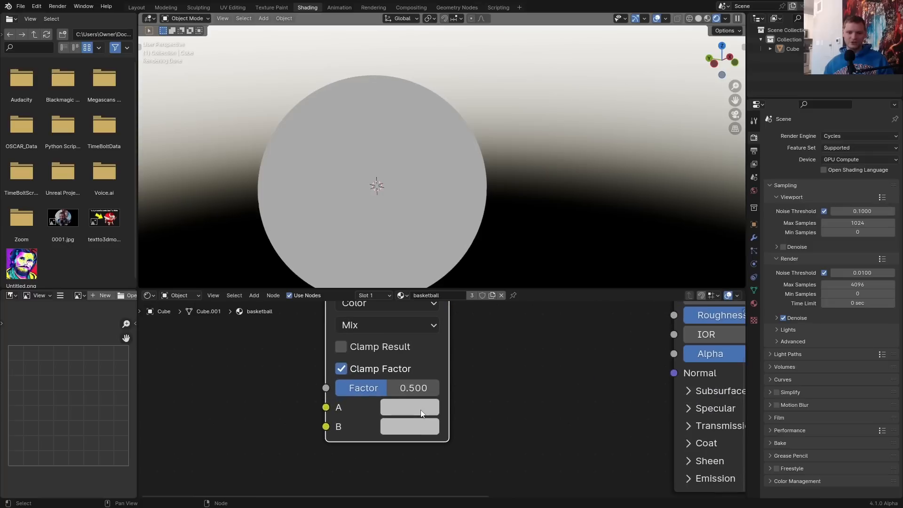
key("ctrl+v")
key("ctrl+v")
Restore the Principled BSDF to the Material Output and connect the Mix result to its Base Color
middle_click_drag(454, 354, 136, 471)
left_click(478, 352, "ctrl+shift")
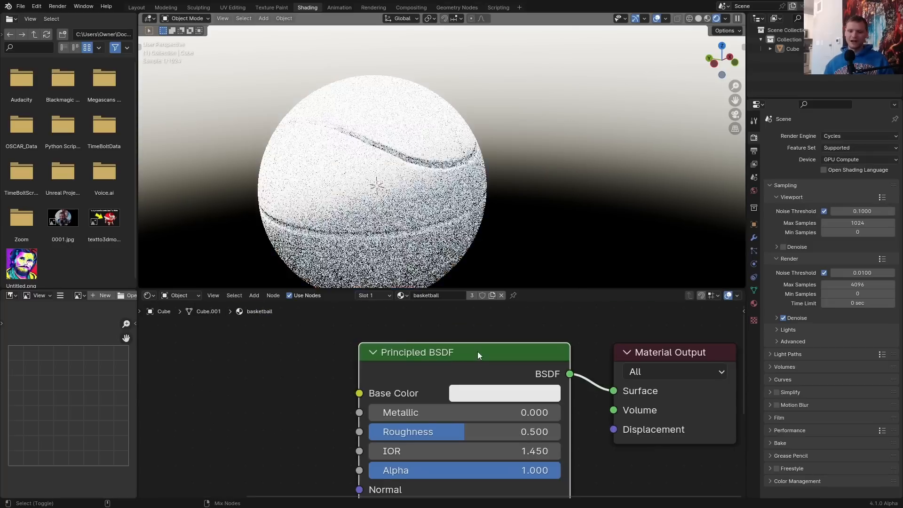
left_click_drag(478, 351, 430, 359)
middle_click_drag(283, 385, 466, 376)
left_click_drag(317, 382, 494, 391)
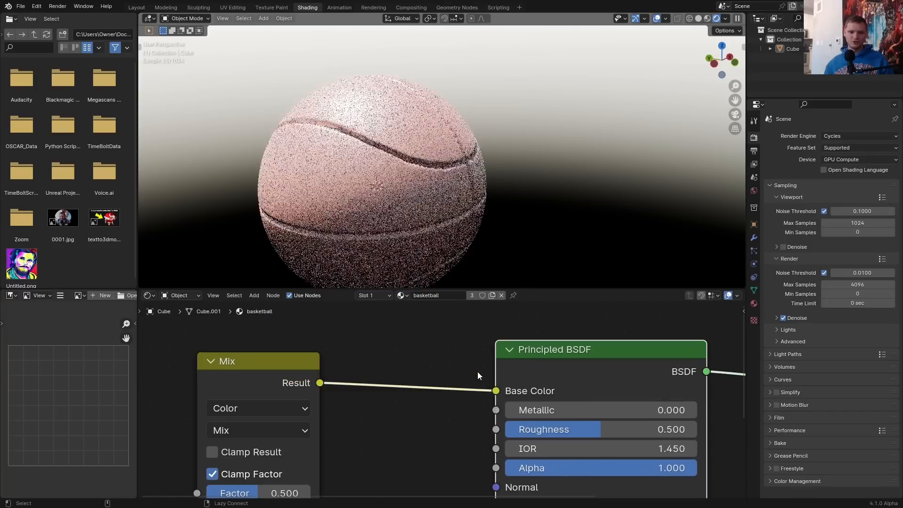
scroll(432, 126, "down", 2)
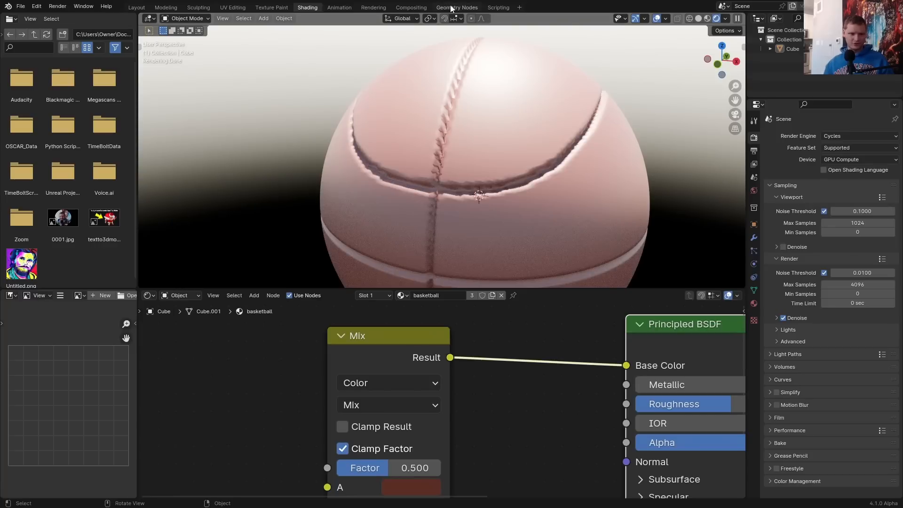
Set the Ico Sphere node's subdivisions to 8 in the Geometry Nodes workspace for smoother seams
left_click(450, 8)
middle_click_drag(306, 335, 568, 275)
scroll(390, 321, "up", 2)
middle_click_drag(230, 346, 709, 384)
scroll(535, 162, "up", 3)
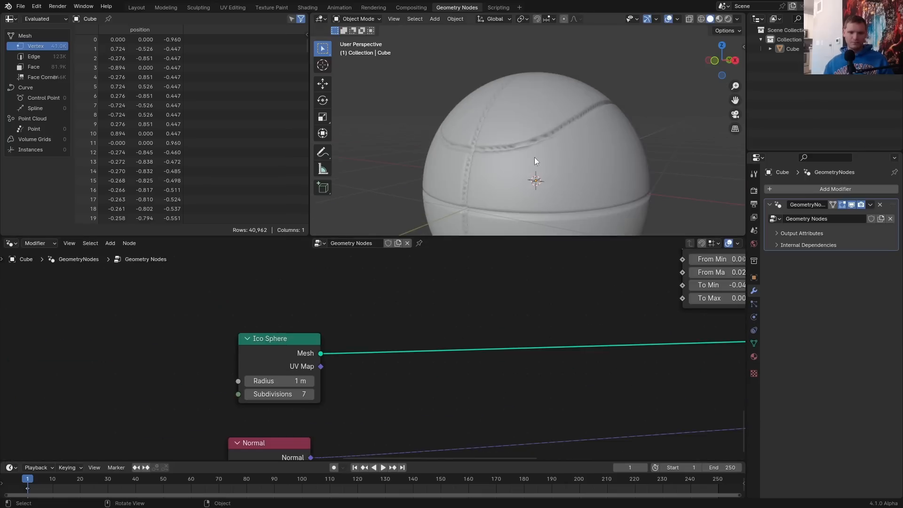
left_click(283, 394)
key("Return")
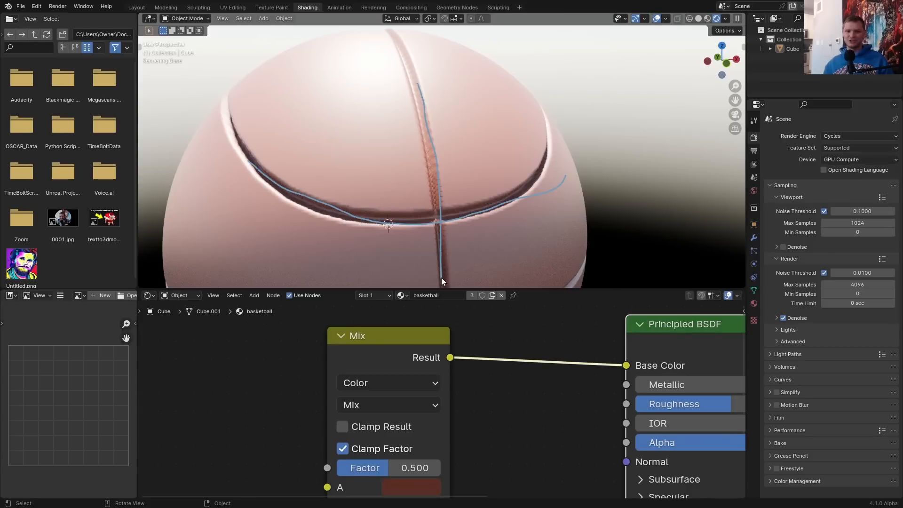
left_click_drag(441, 281, 424, 95, "ctrl")
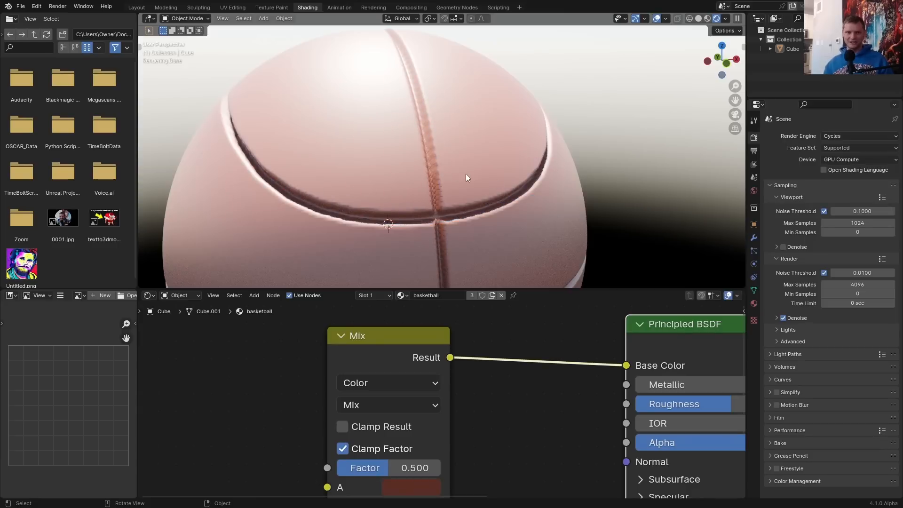
middle_click_drag(315, 389, 501, 373)
scroll(489, 380, "down", 6)
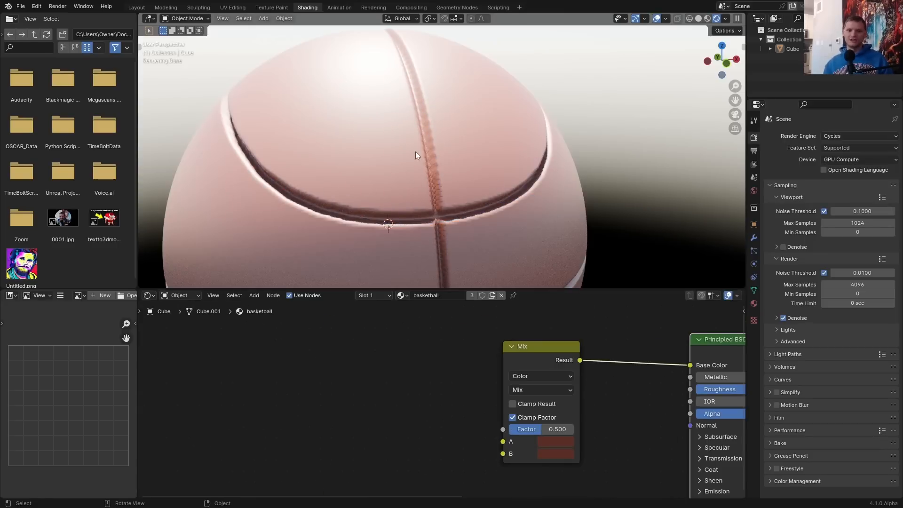
Add a Texture Coordinate node to the basketball material and preview its Object output on the ball
middle_click_drag(375, 373, 458, 360)
key("shift+a")
type("p")
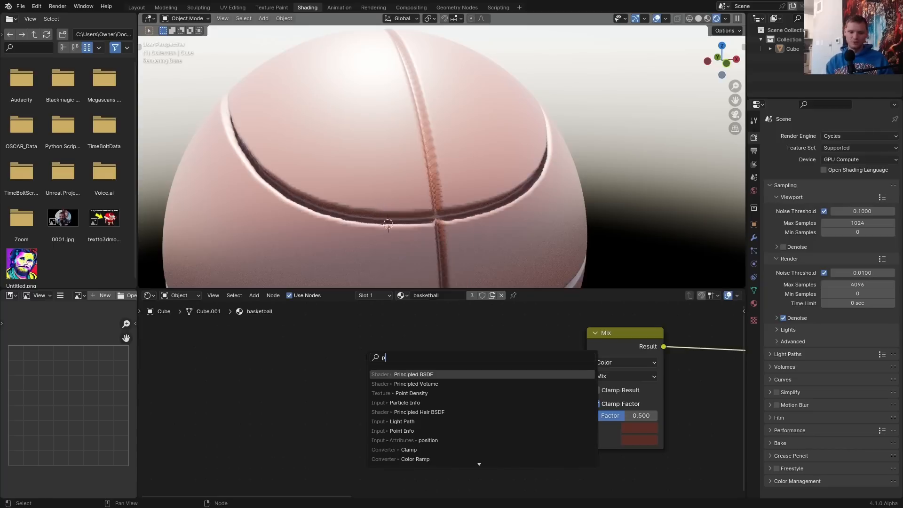
type("coor")
key("Return")
left_click(218, 358)
left_click(250, 383, "ctrl+shift")
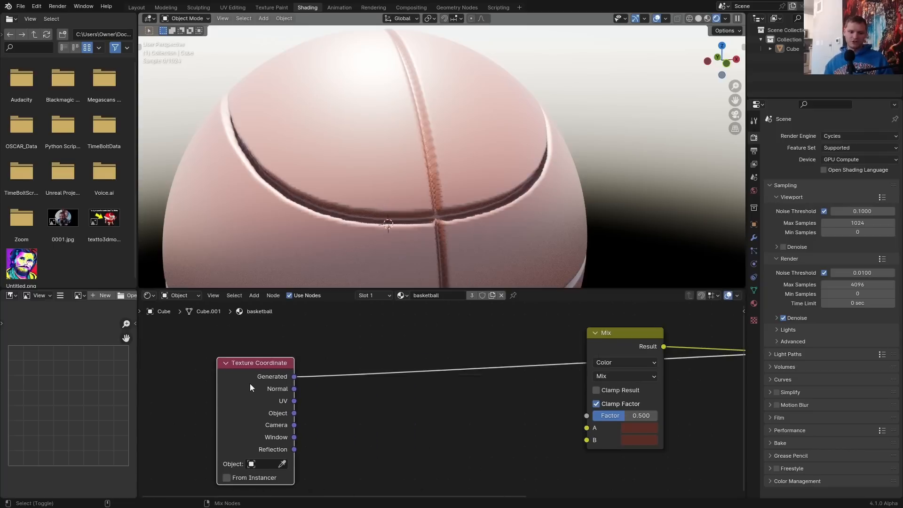
left_click(249, 384, "ctrl+shift")
left_click(250, 384, "ctrl+shift")
left_click(250, 384, "ctrl+shift")
scroll(457, 199, "down", 4)
Add a Vector Math node set to Length on the Texture Coordinate's Object output and inspect the result on the ball
key("shift+a")
type("vec")
key("Return")
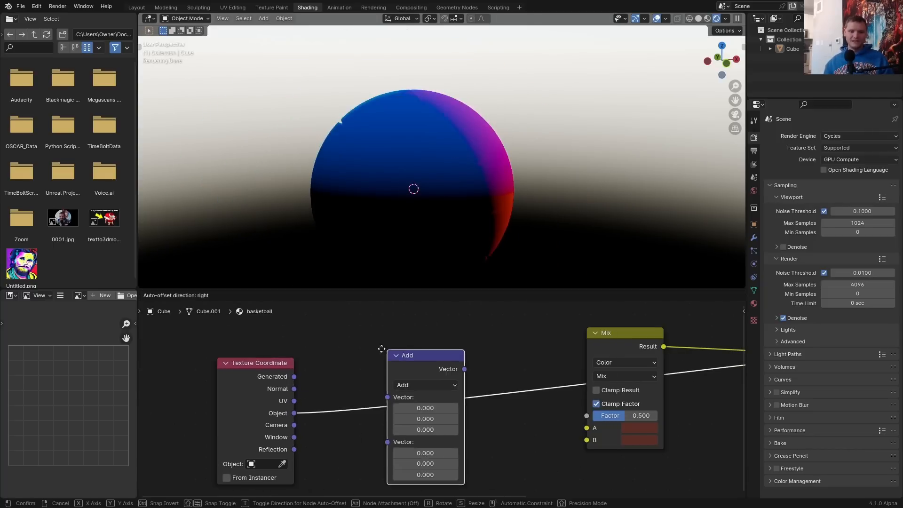
left_click(347, 327)
left_click(386, 368)
left_click(381, 332)
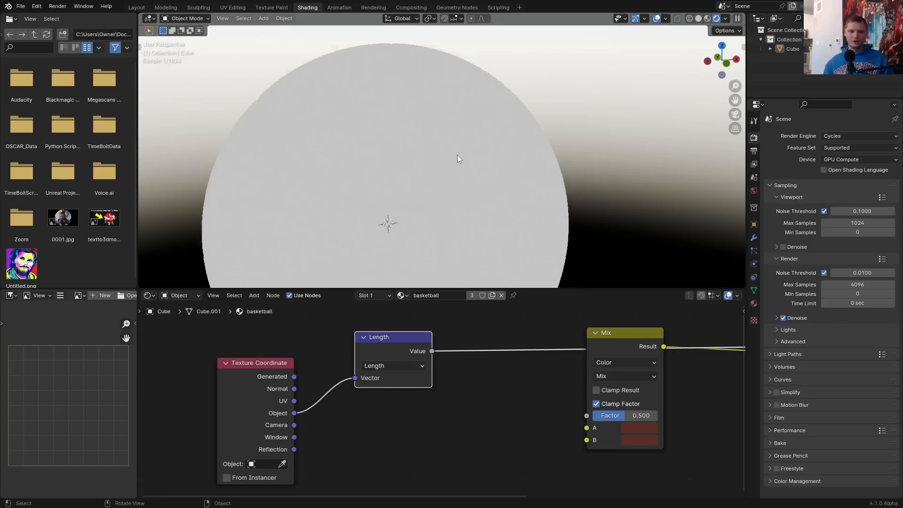
middle_click_drag(415, 170, 449, 159)
scroll(449, 159, "down", 5)
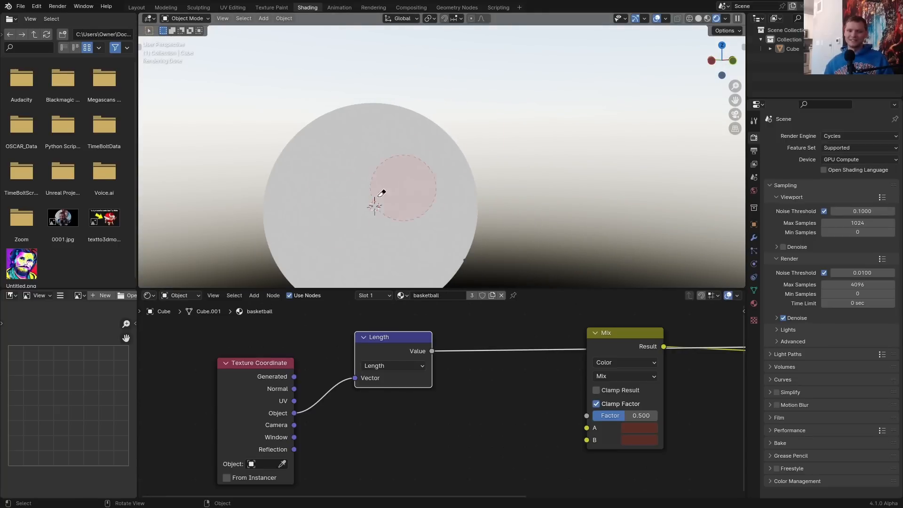
Insert a Map Range node after the Length node and raise its From Min to about 0.98 to isolate the seams
key("shift+a")
type("map")
key("Return")
left_click(444, 400)
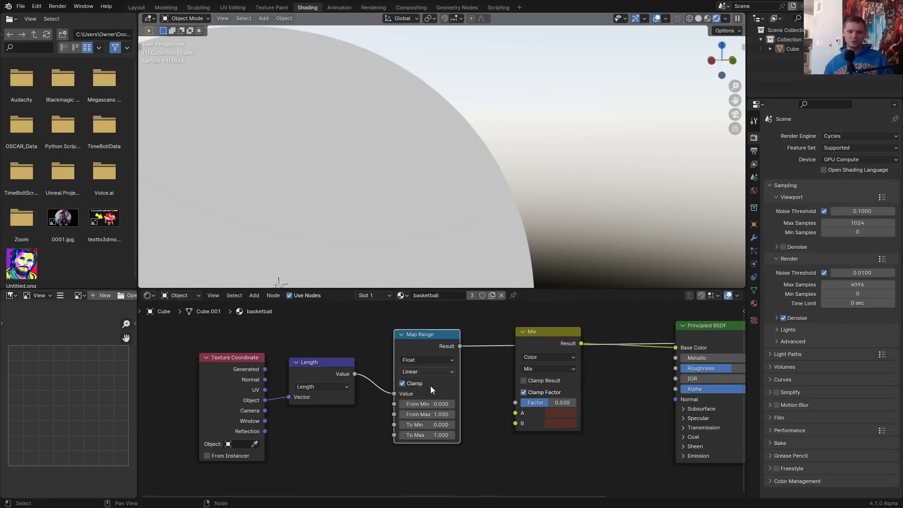
left_click_drag(443, 400, 470, 401)
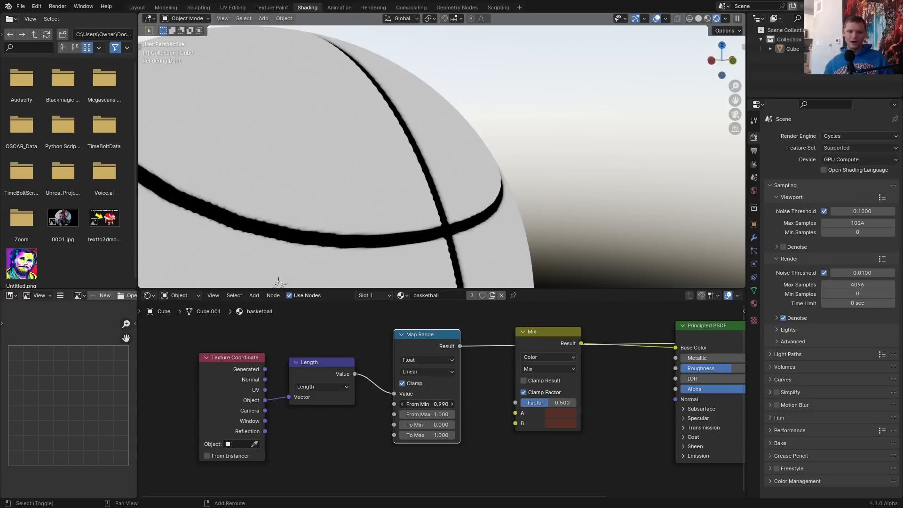
Connect the Map Range result to the Mix node's Factor and set colour A to black
middle_click_drag(495, 372, 382, 394)
left_click_drag(347, 368, 402, 424)
left_click(427, 367, "ctrl+shift")
left_click(442, 436)
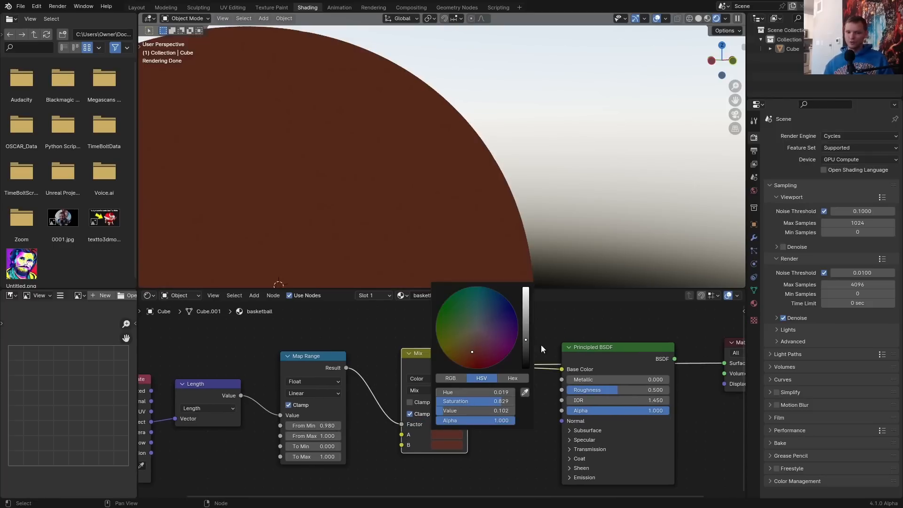
left_click_drag(541, 344, 541, 372)
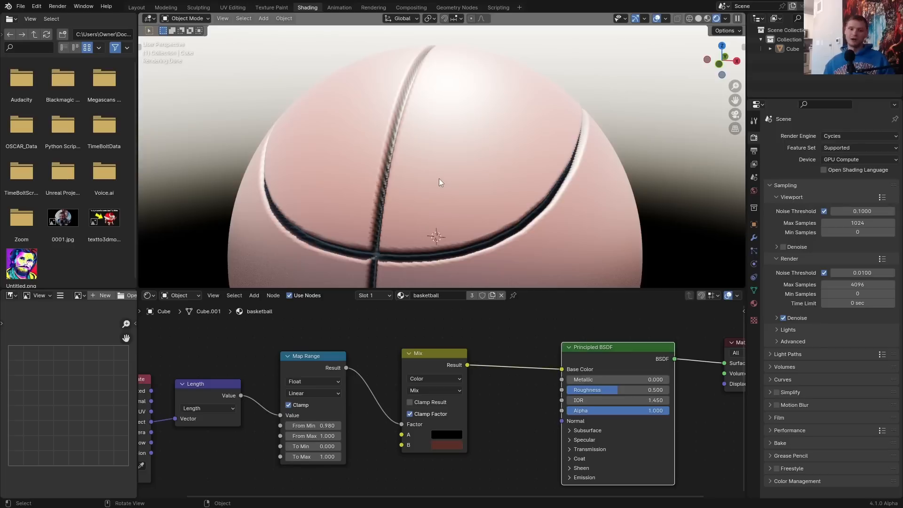
Duplicate the Ico Sphere node in the Geometry Nodes workspace and set the copy's subdivisions to 6
left_click(447, 8)
middle_click_drag(240, 320, 246, 202)
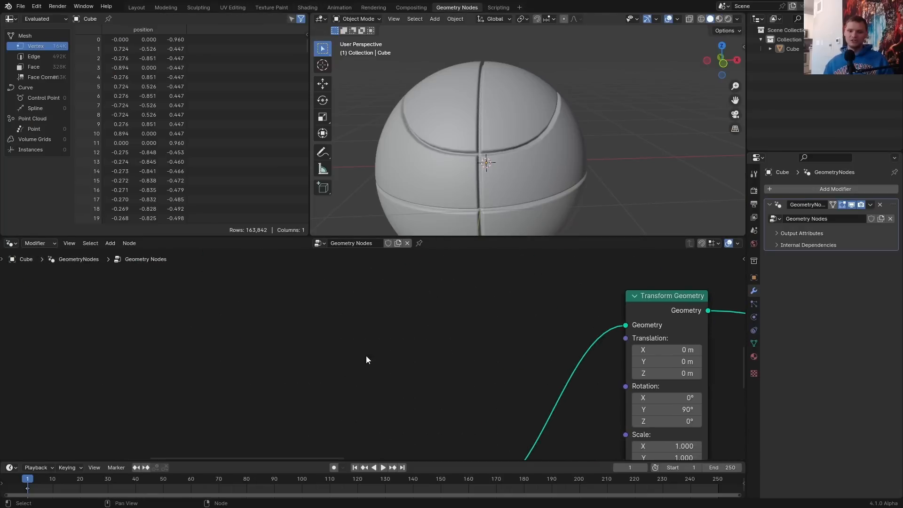
scroll(366, 356, "down", 3)
middle_click_drag(273, 415, 256, 375)
left_click_drag(397, 339, 379, 339)
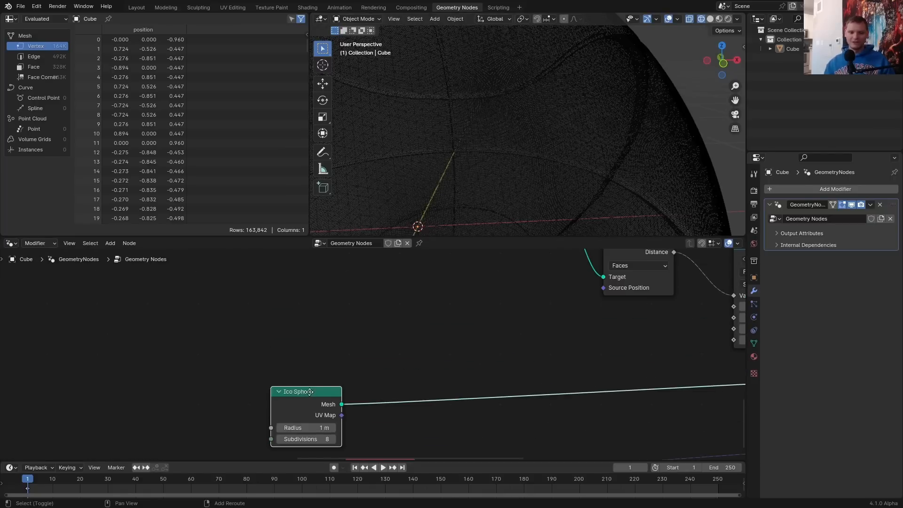
key("shift+d")
scroll(372, 329, "up", 2)
double_click(282, 342)
type("6")
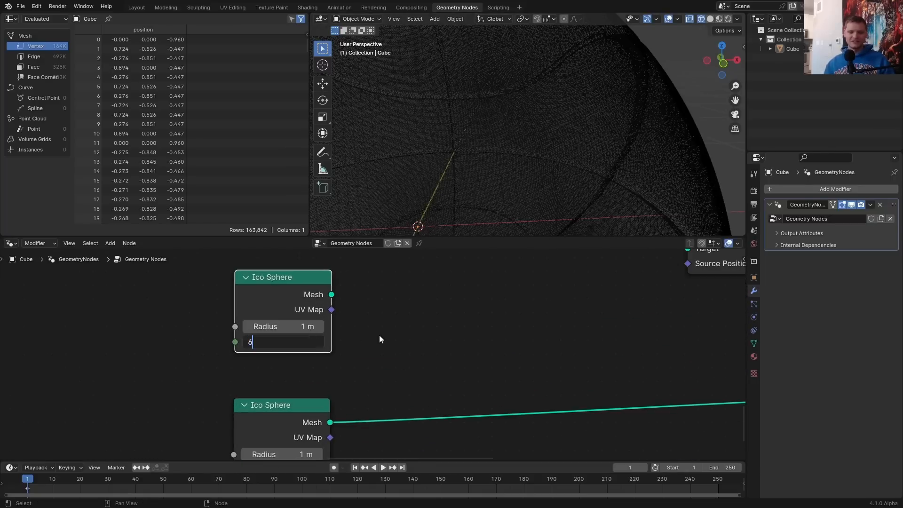
key("Return")
left_click_drag(298, 302, 297, 329)
Paste a Geometry Proximity node, feed it the 6-subdivision Ico Sphere mesh as Target, and set it to Points
middle_click_drag(320, 413, 320, 344)
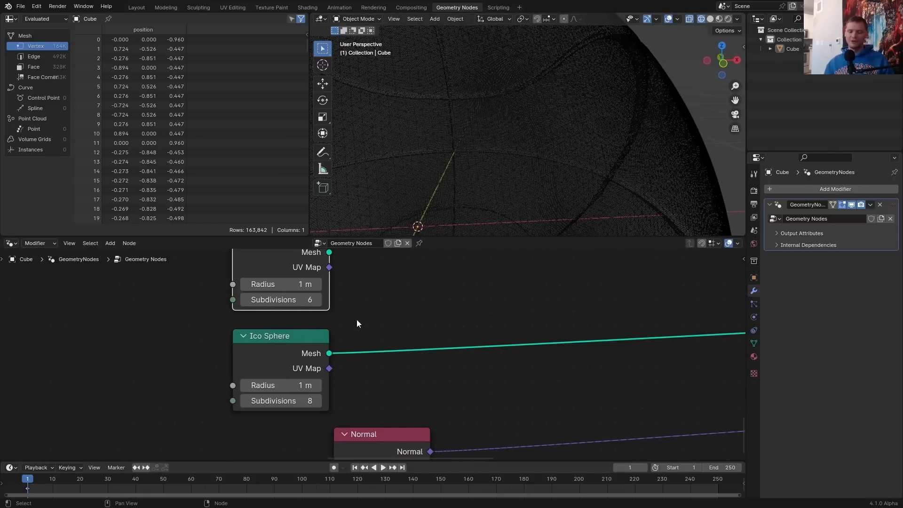
scroll(356, 320, "down", 1)
middle_click_drag(386, 251, 328, 327)
key("ctrl+v")
left_click_drag(271, 336, 363, 376)
left_click(385, 361)
left_click(378, 391)
scroll(419, 351, "down", 2)
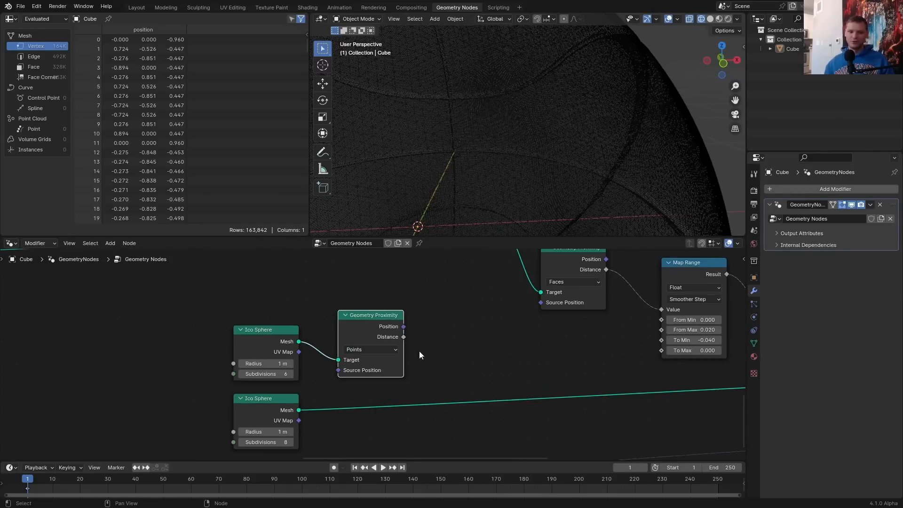
Insert a Set Position node after the 8-subdivision Ico Sphere and switch the viewport to solid shading
middle_click_drag(420, 351, 327, 329)
key("shift+a")
type("stor")
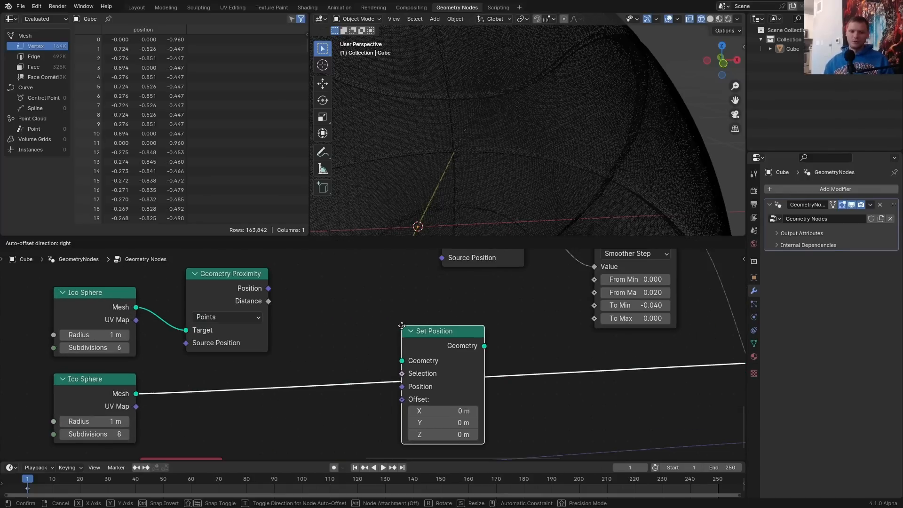
left_click(401, 326)
left_click(711, 19)
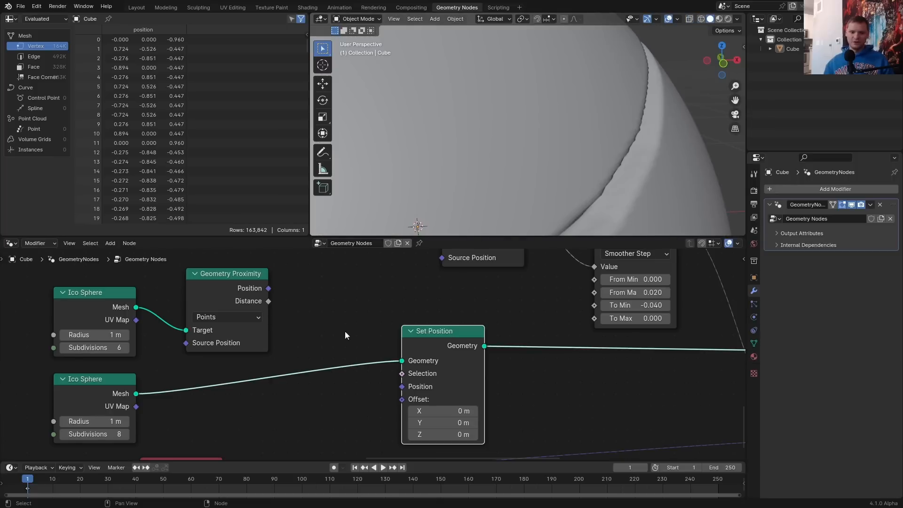
Add a Vector Math node set to Scale and feed it the Normal as its Vector
middle_click_drag(356, 404, 401, 313)
left_click_drag(228, 387, 158, 418)
key("shift+a")
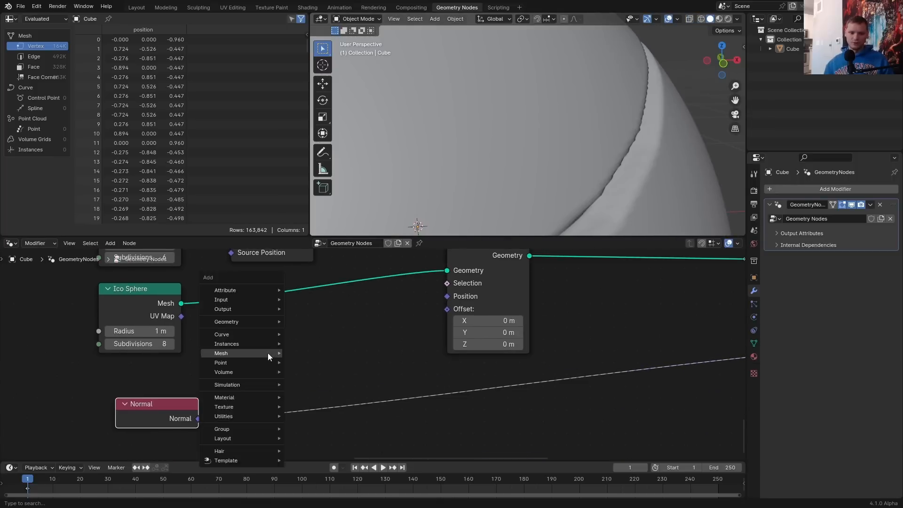
type("vec")
key("Return")
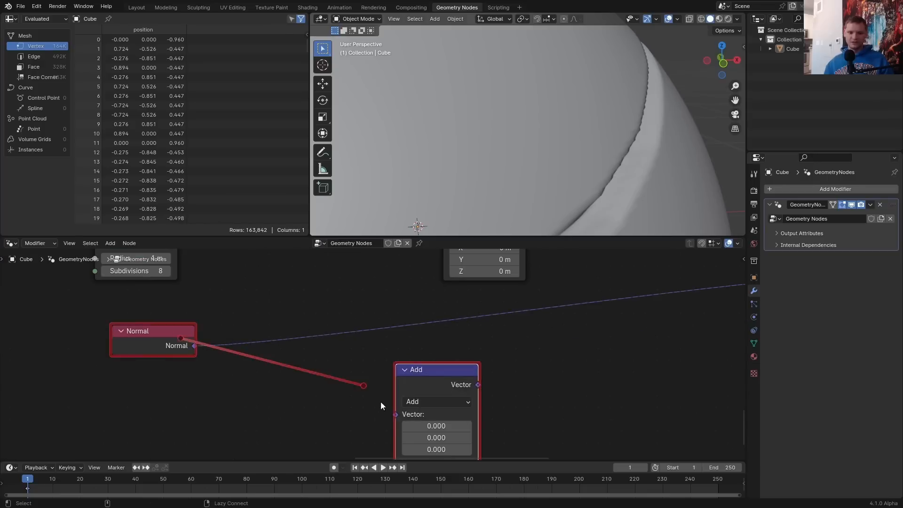
left_click(380, 401)
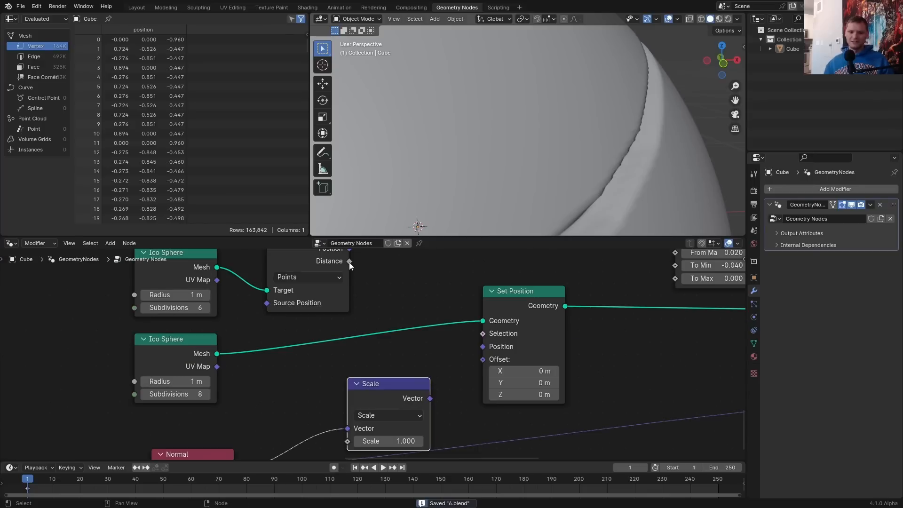
Drive the Scale value with the point proximity Distance and connect the scaled vector to Set Position's Offset
left_click_drag(349, 262, 351, 426)
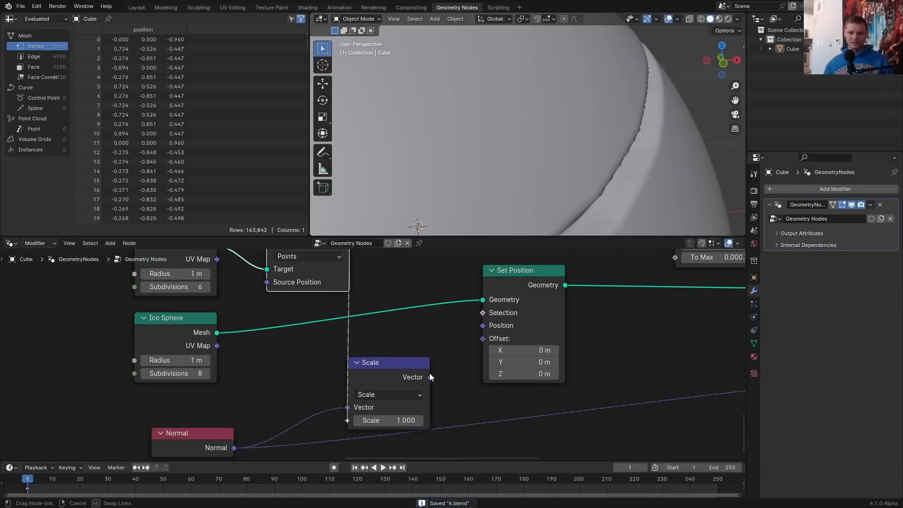
left_click_drag(429, 376, 483, 339)
scroll(503, 159, "down", 5)
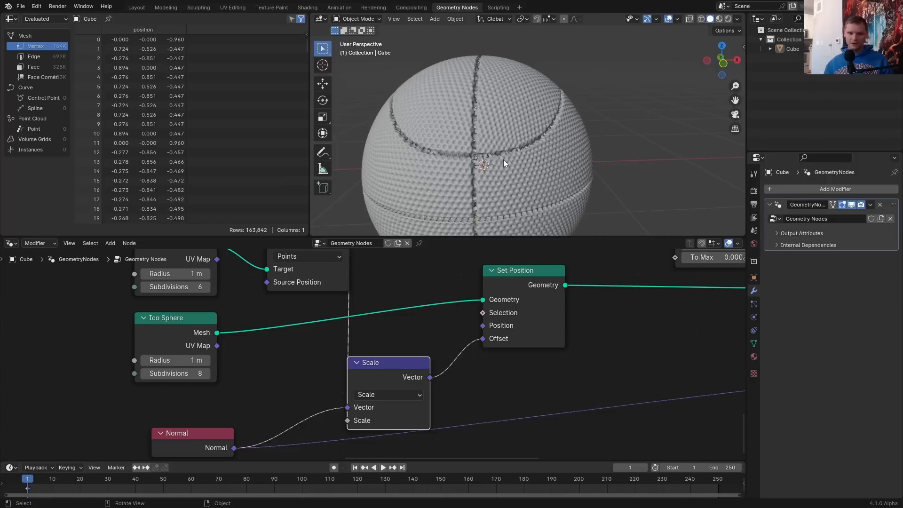
scroll(503, 164, "up", 5)
Insert a Map Range node between the point proximity Distance and the vector's Scale value
key("shift+a")
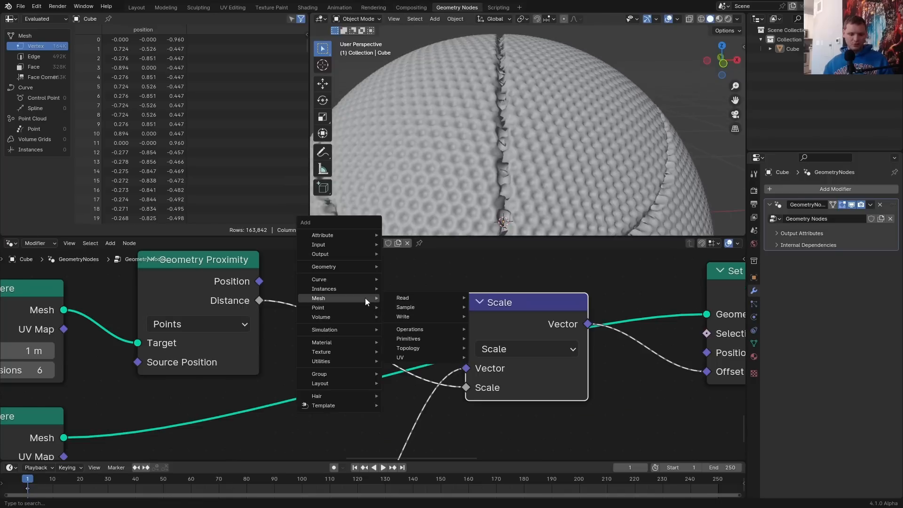
type("rang")
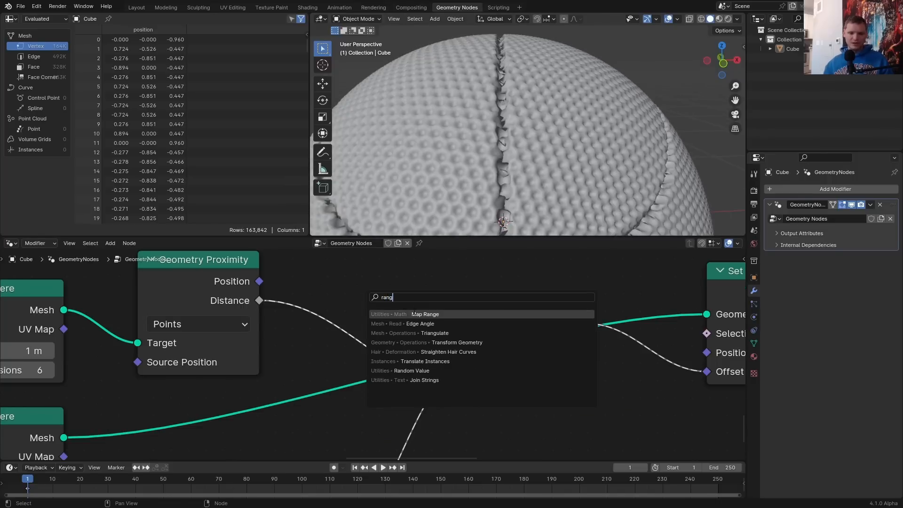
left_click(414, 314)
left_click(324, 267)
middle_click_drag(394, 391, 435, 324)
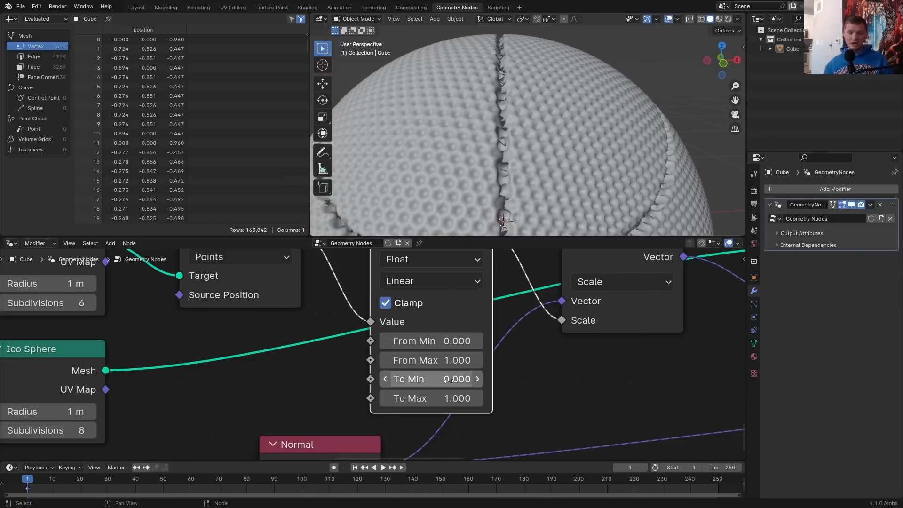
Invert the new Map Range output with To Max 0, trying To Min at 1 and at 0.1, and check the bumps
left_click(448, 379)
type("1")
key("Tab")
type("0")
key("Return")
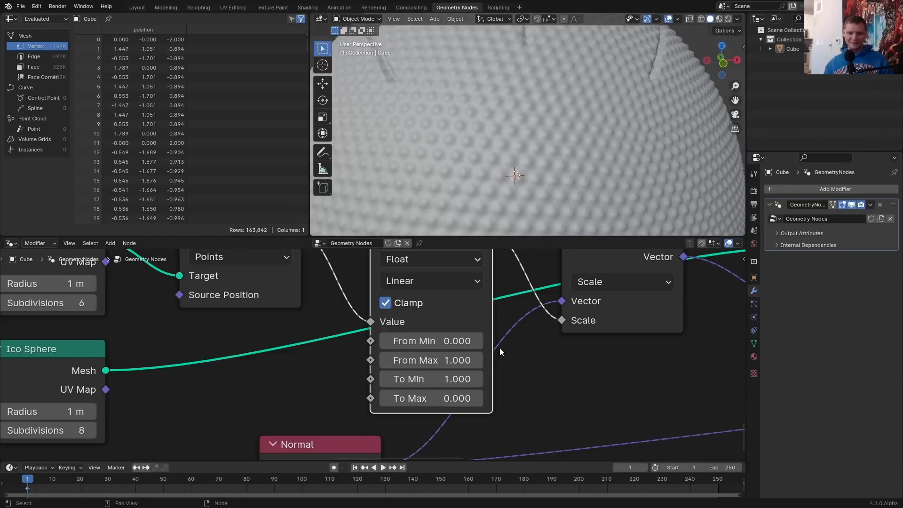
left_click(448, 378)
type(".1")
key("Return")
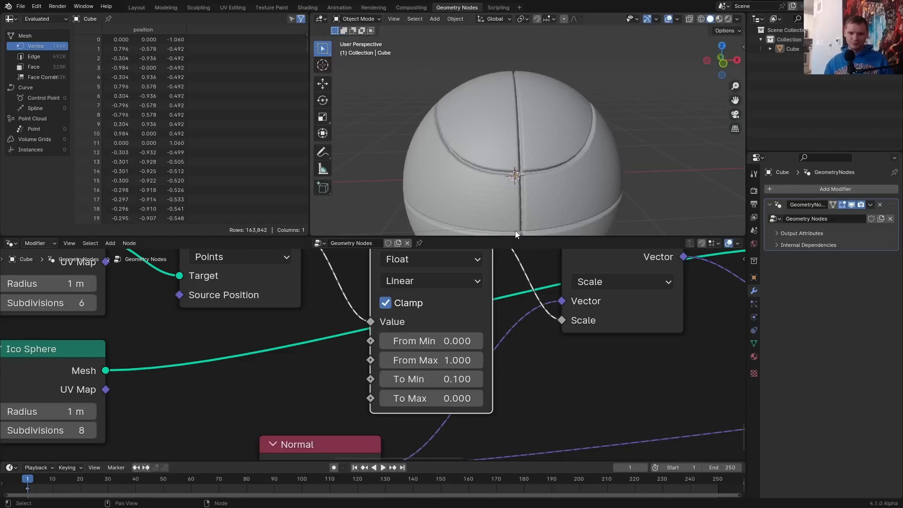
scroll(553, 129, "up", 5)
middle_click_drag(459, 340, 450, 354)
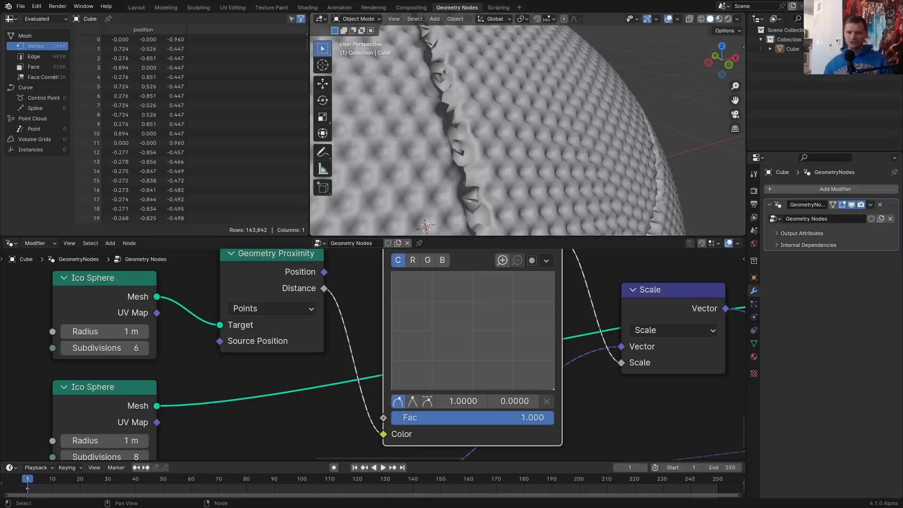
Shape the RGB Curves into a plateau with three vector-handle points at about 0.5 height between the zero endpoints
middle_click_drag(574, 144, 515, 149)
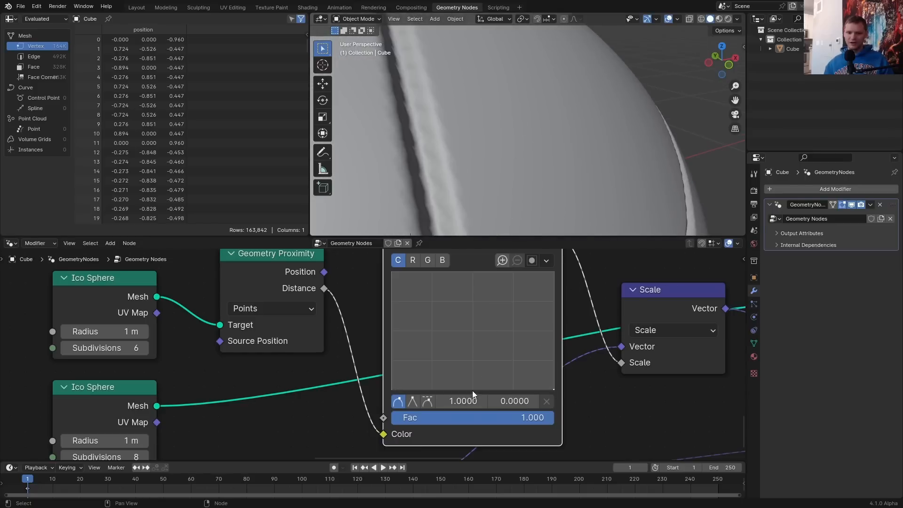
left_click_drag(473, 390, 473, 330)
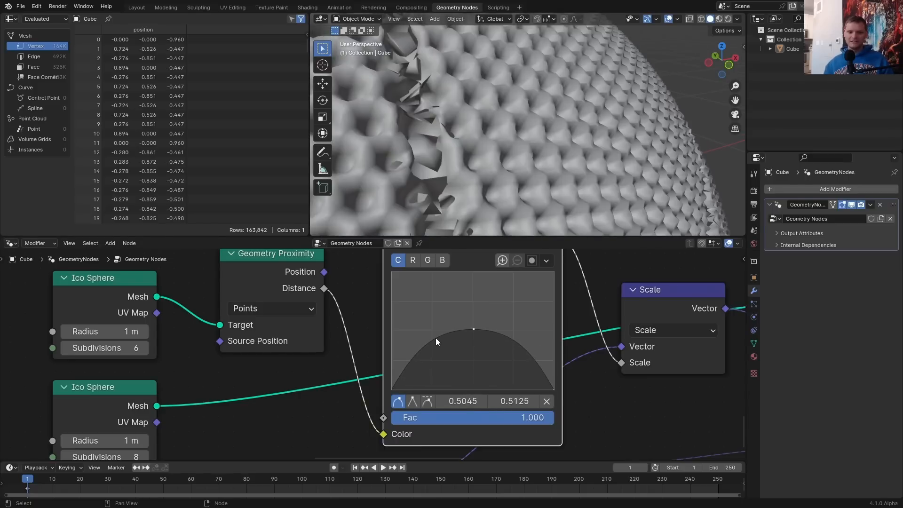
left_click(436, 337)
left_click(512, 342)
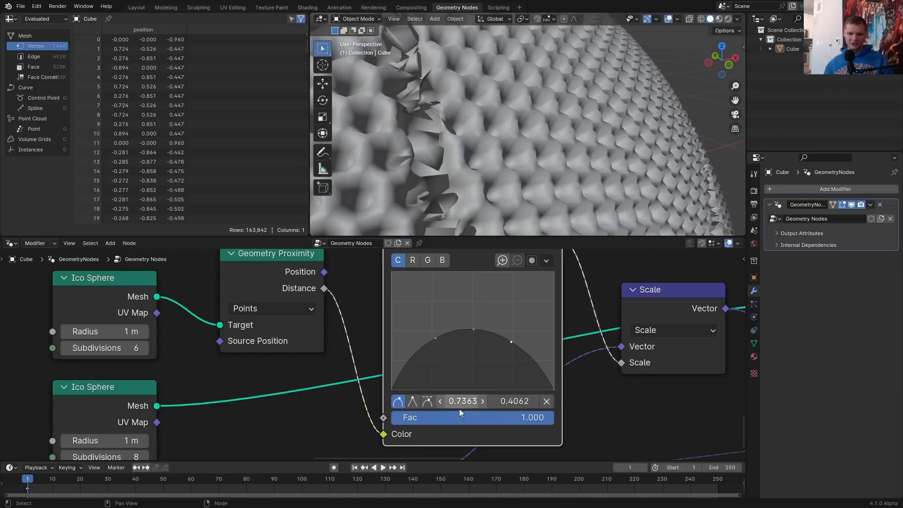
left_click(415, 402)
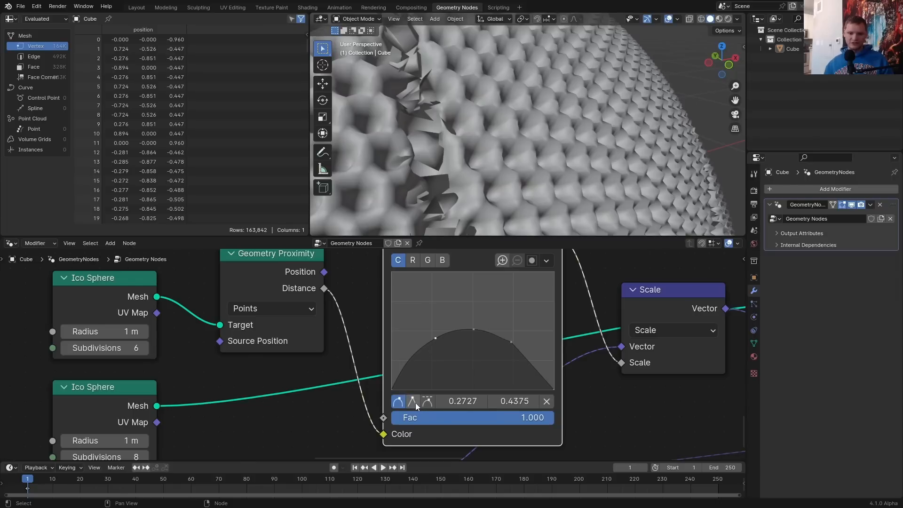
left_click(416, 403)
left_click_drag(435, 338, 433, 329)
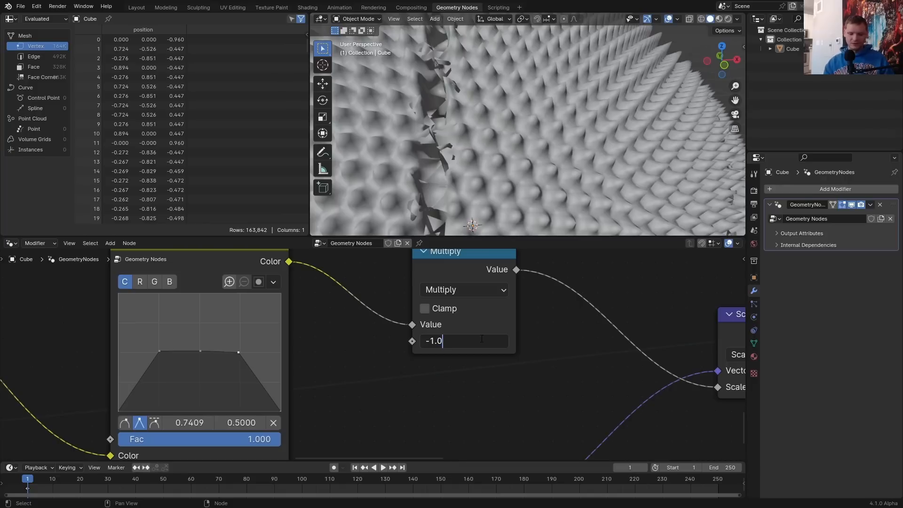
Set the Multiply node after the RGB Curves to -0.2 and check the bumps around the seams
key("Return")
scroll(585, 72, "down", 5)
middle_click_drag(509, 116, 467, 111)
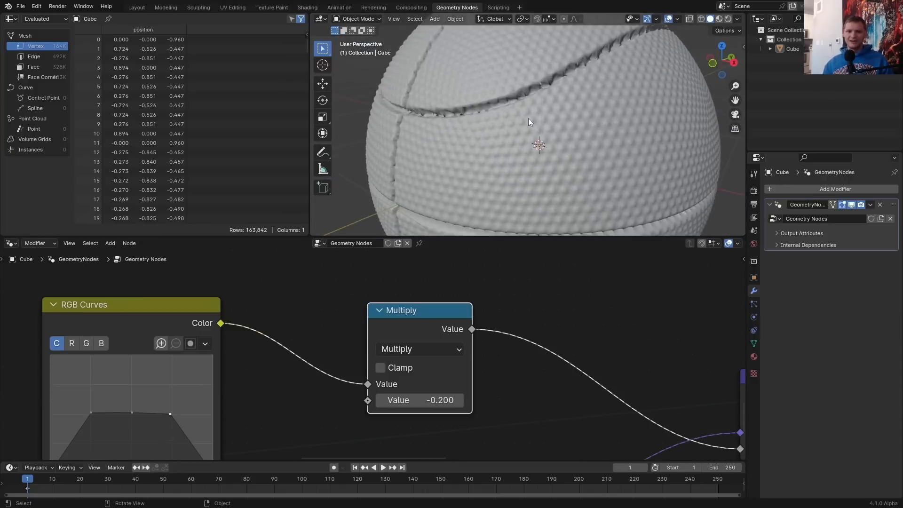
mouse_move(529, 118)
middle_mouse_down()
mouse_move(490, 123)
mouse_move(537, 125)
middle_mouse_up()
scroll(537, 125, "up", 3)
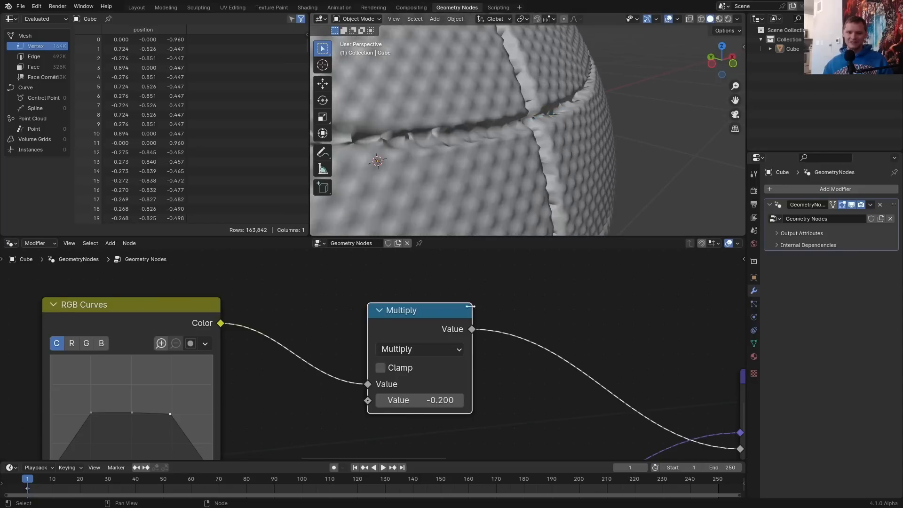
Duplicate the Multiply node, insert the copy before the Scale node, and reset its value to 0
scroll(471, 306, "down", 3)
key("shift+d")
left_click(453, 335)
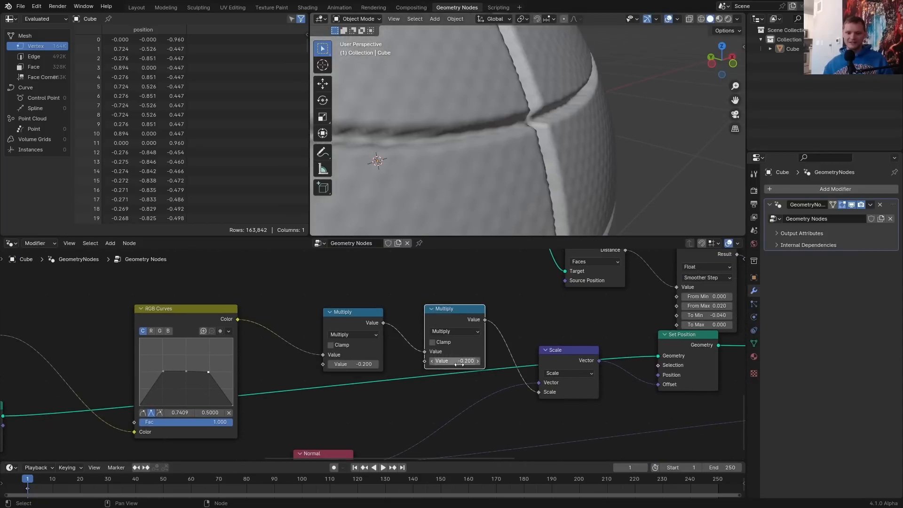
key("BackSpace")
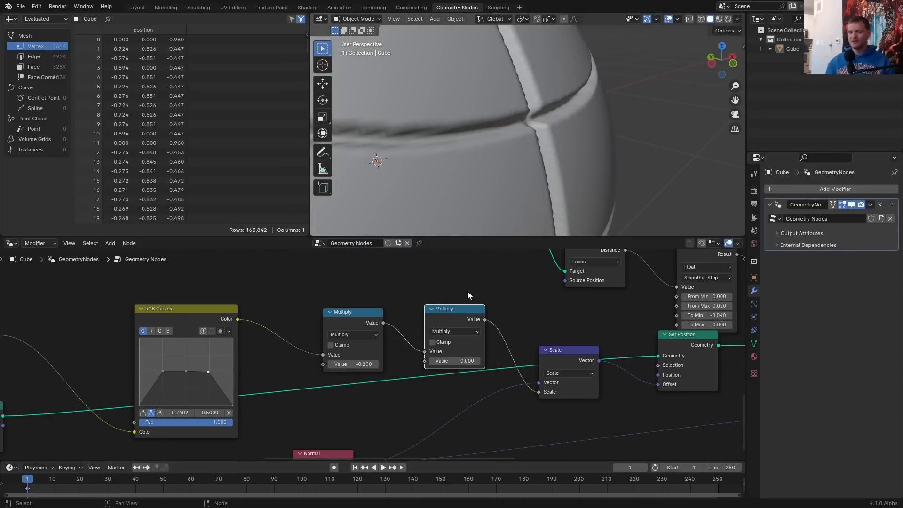
Add a Math node set to Greater Than and feed it the Distance from the Faces Geometry Proximity node
middle_click_drag(468, 291, 329, 321)
key("shift+a")
type("add")
key("Return")
left_click(382, 332)
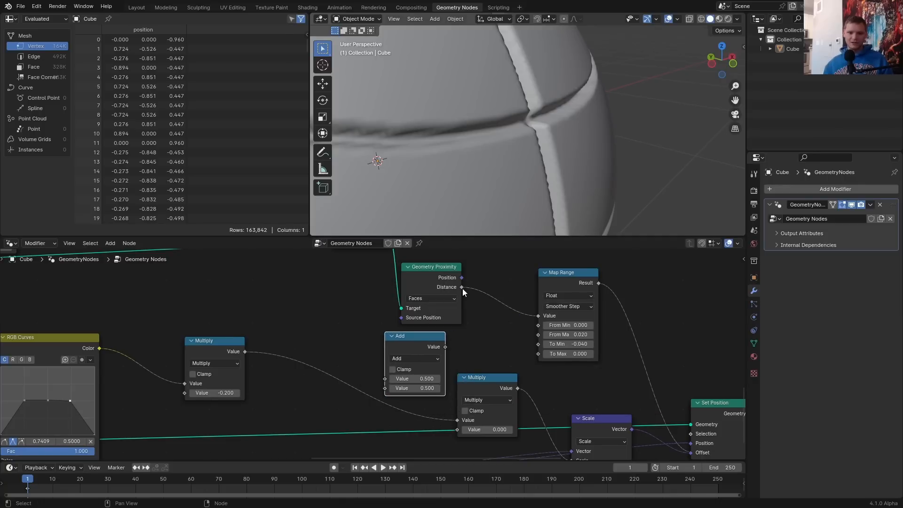
left_click_drag(461, 287, 385, 378)
left_click(405, 357)
left_click(460, 335)
Connect the Greater Than result to the second Multiply node's lower value and set the threshold to 0.1
middle_click_drag(459, 335, 439, 281)
scroll(438, 281, "up", 4)
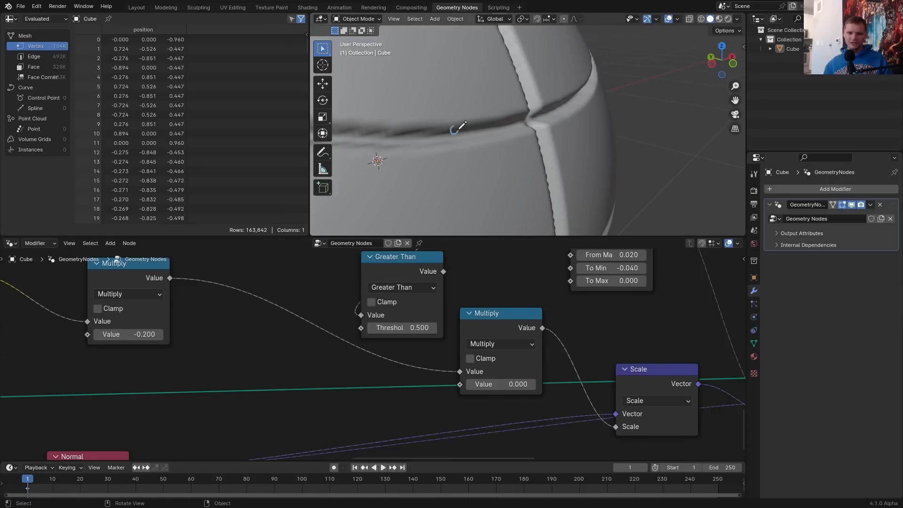
left_click_drag(443, 272, 459, 384)
double_click(419, 328)
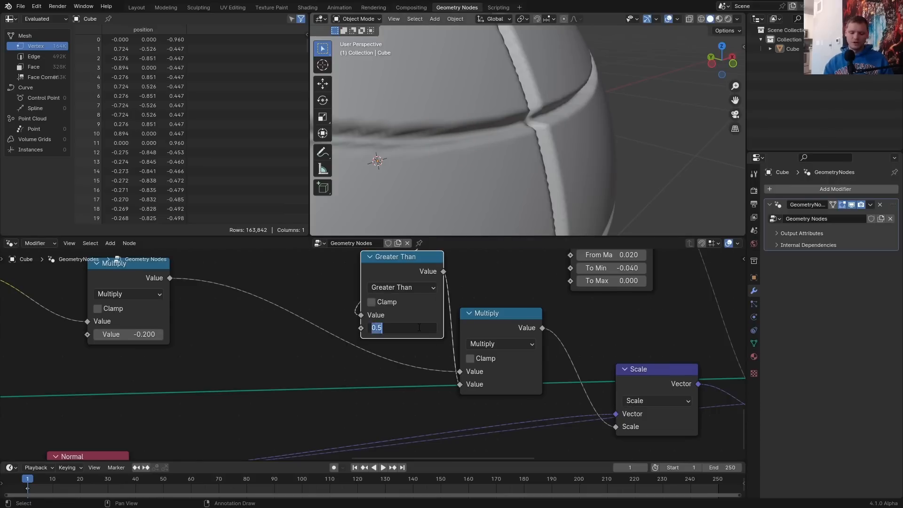
type(".1")
key("Return")
scroll(535, 103, "down", 5)
middle_click_drag(535, 102, 482, 114)
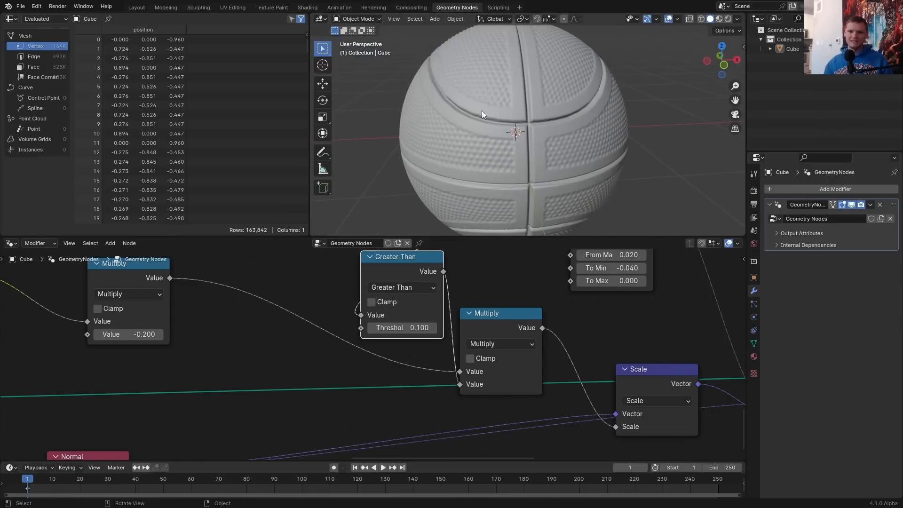
Halve the Greater Than threshold twice, to 0.05 and 0.025, so the bumps reach closer to the seams
scroll(558, 118, "up", 1)
middle_click_drag(557, 117, 525, 98)
scroll(557, 120, "down", 3)
scroll(525, 98, "up", 3)
scroll(422, 311, "up", 1)
double_click(411, 339)
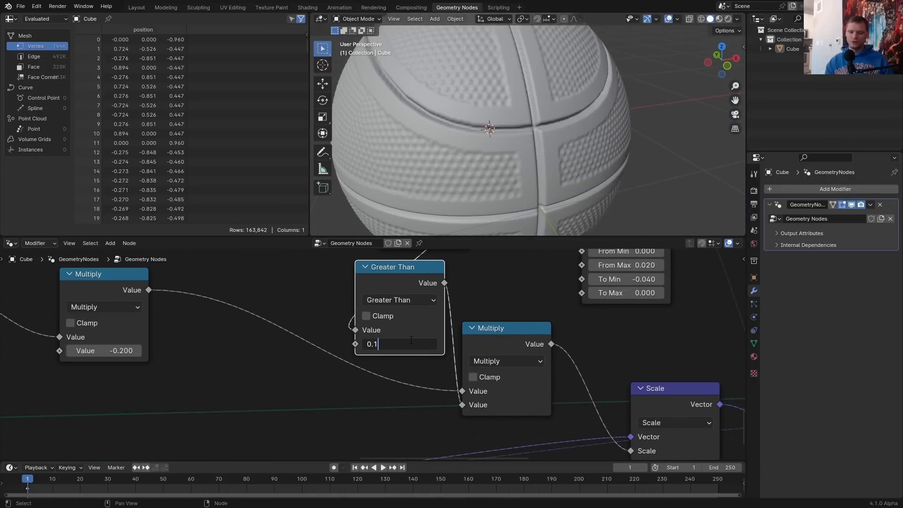
type("/2")
key("Return")
double_click(411, 340)
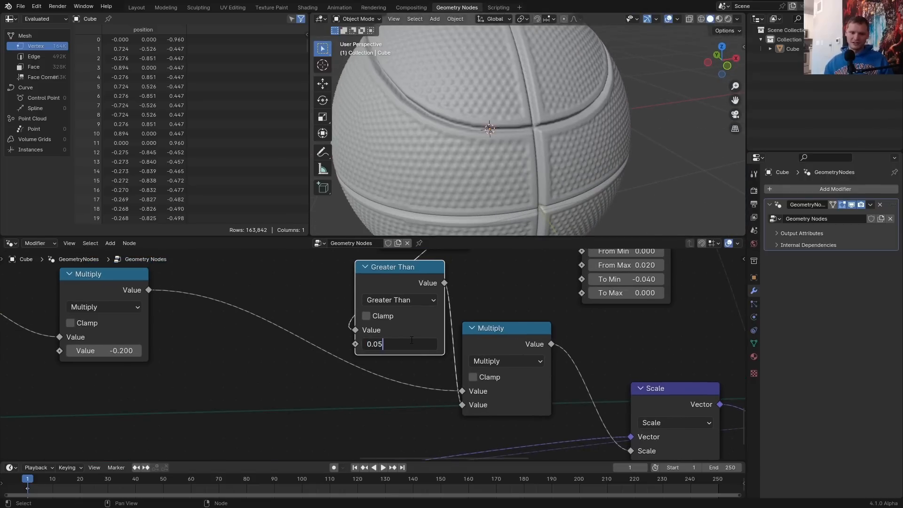
type("/2")
key("Return")
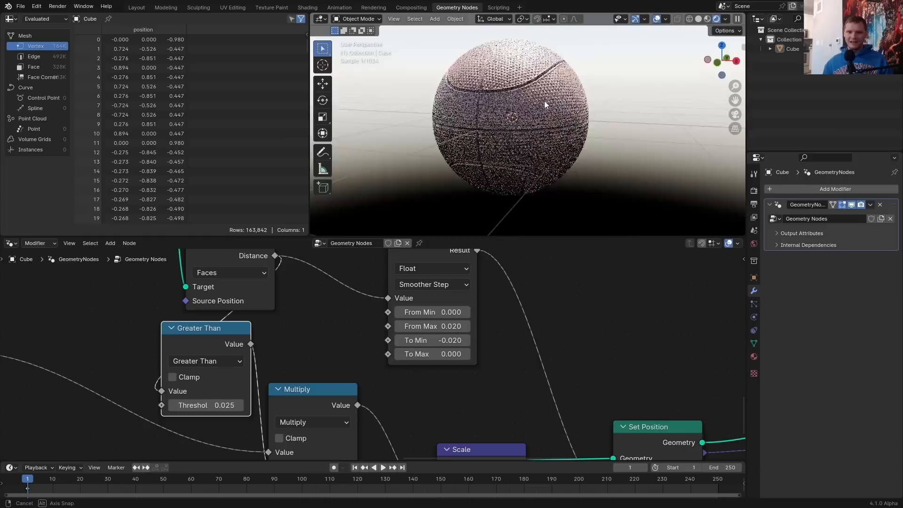
Switch to the Shading workspace and set the Principled BSDF's roughness to 0.7
middle_click_drag(544, 100, 557, 133)
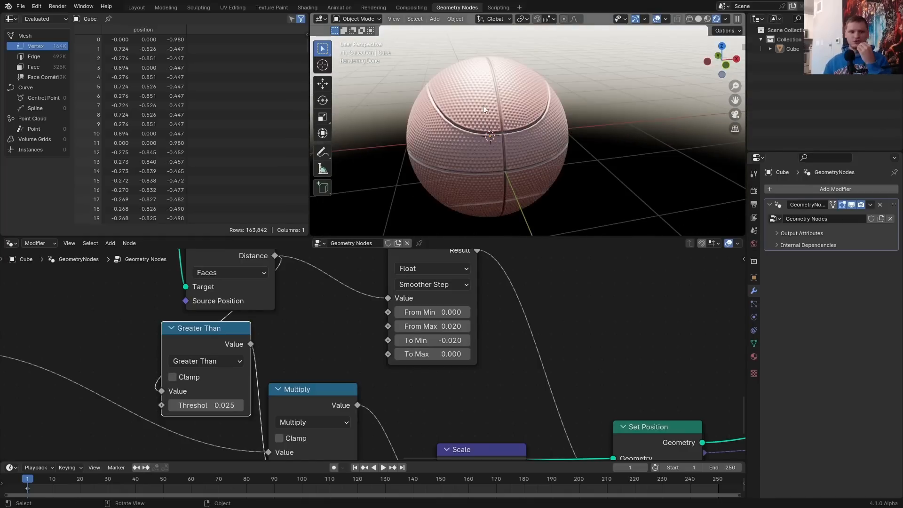
left_click(313, 7)
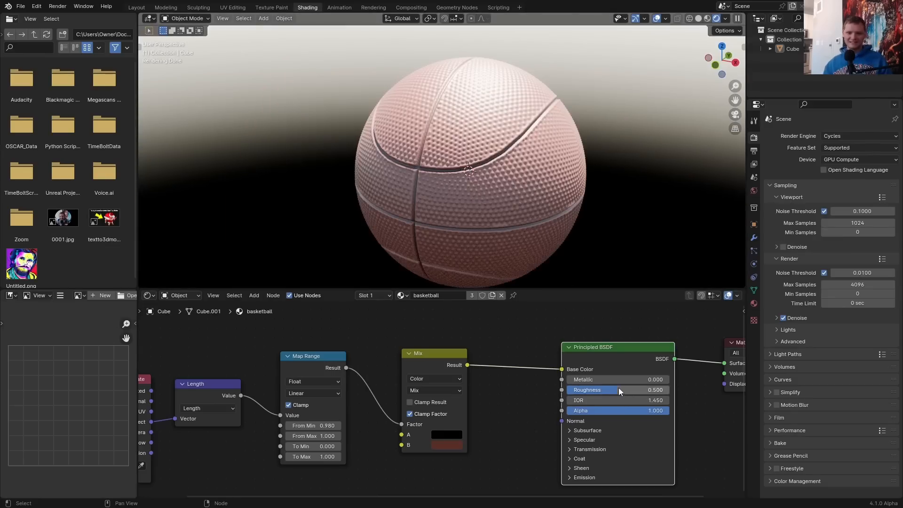
left_click_drag(619, 390, 639, 391)
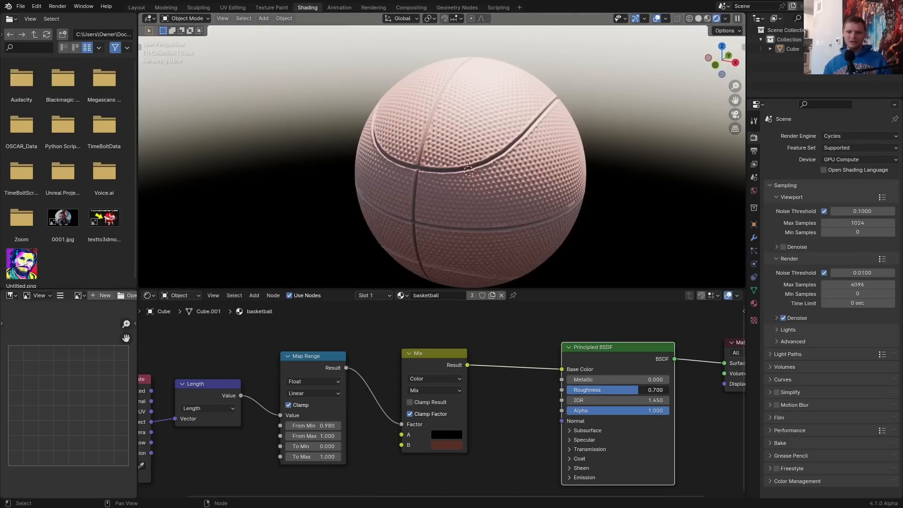
Give the Principled BSDF a coat with weight about 0.182, roughness about 0.139 and an orange tint
middle_click_drag(617, 437, 499, 373)
left_click(459, 395)
scroll(443, 403, "up", 2)
left_click_drag(464, 408, 551, 408)
left_click_drag(490, 418, 360, 417)
left_click_drag(476, 409, 494, 425)
left_click(562, 455)
mouse_move(576, 327)
left_mouse_down()
mouse_move(585, 358)
mouse_move(570, 335)
left_mouse_up()
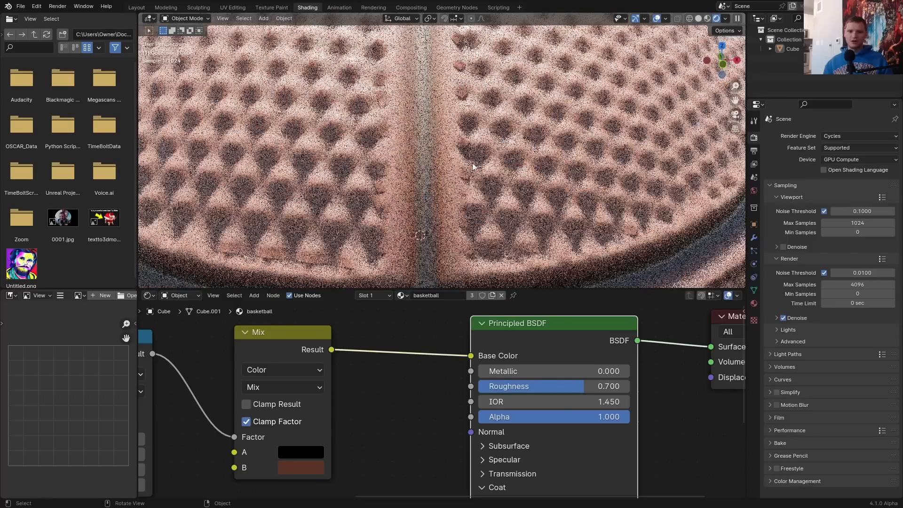
Inspect the seams in the rendered view and set the material's Map Range From Min to 0.99
middle_click_drag(469, 170, 324, 141, "shift")
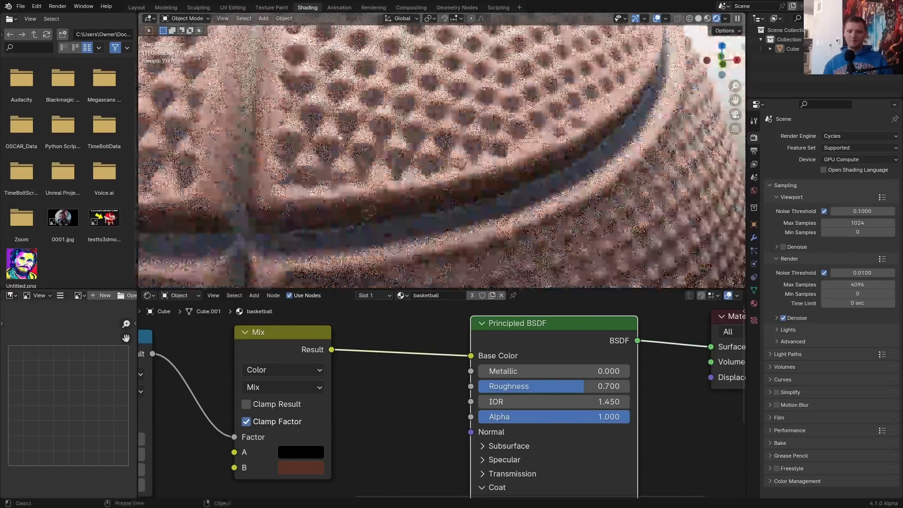
scroll(430, 178, "down", 5)
key("ctrl+z")
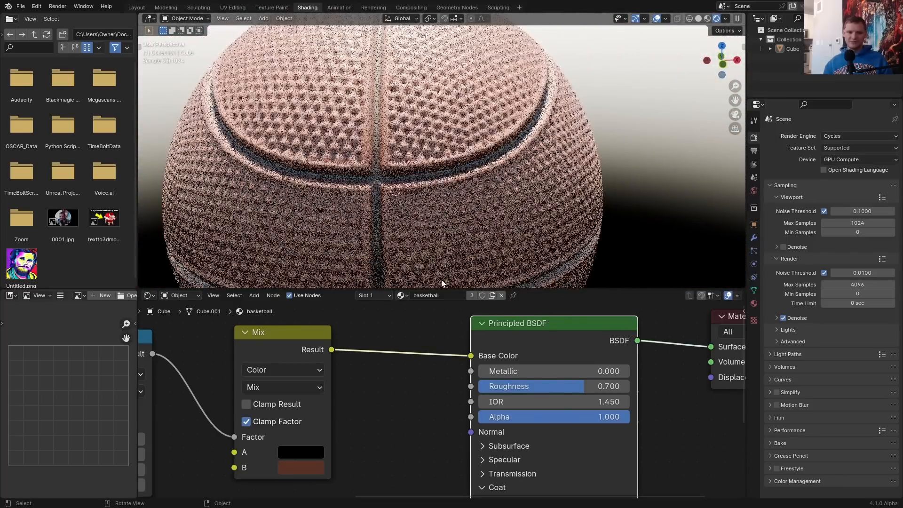
scroll(391, 306, "down", 2)
middle_click_drag(307, 349, 417, 339)
Add a Float Mix node below the colour Mix, drive its Factor with the Map Range result, and preview it
left_click_drag(415, 338, 395, 328)
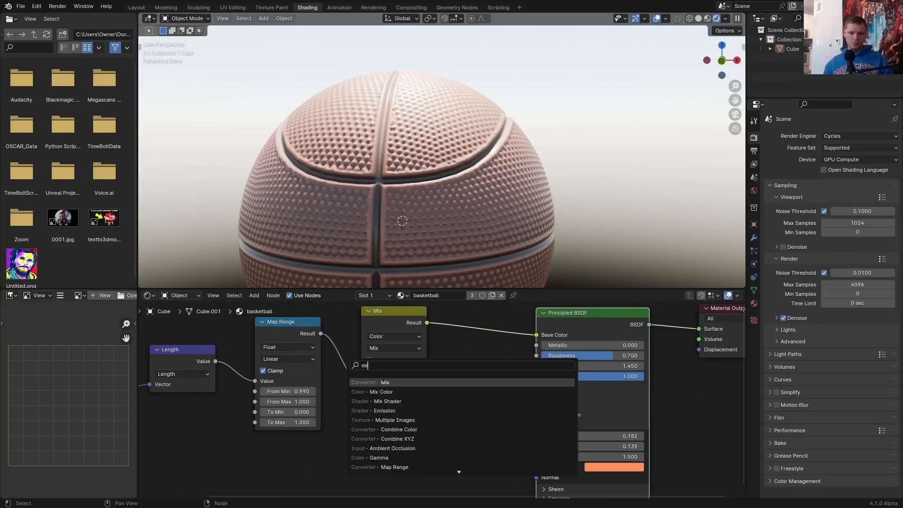
left_click(385, 423)
left_click_drag(369, 305, 399, 444)
left_click(426, 399, "ctrl+shift")
middle_click_drag(376, 279, 386, 288)
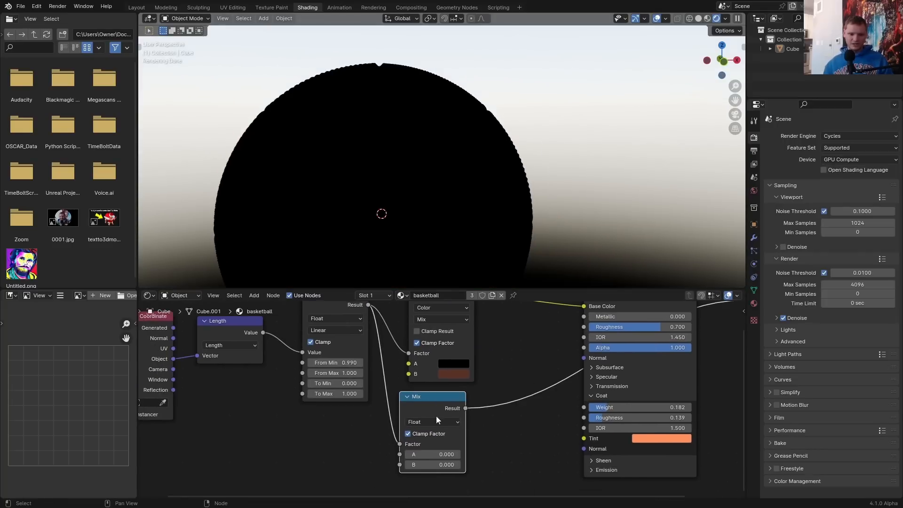
Set the Float Mix node's B value to 1 to preview the seam mask on the ball
middle_click_drag(444, 427, 423, 412)
left_click(414, 450)
type("1")
key("Return")
scroll(370, 245, "up", 1)
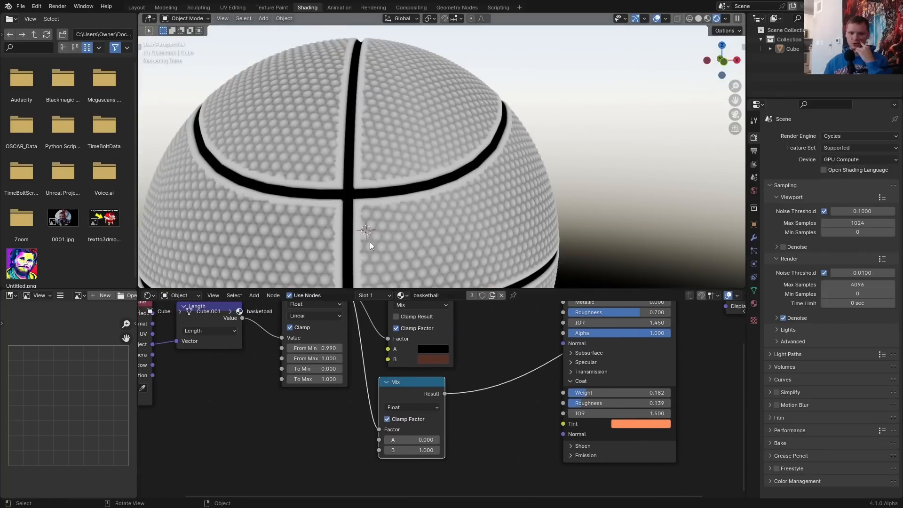
Set the Float Mix's A to 0.5 and B to 0.6, and link its Result to the Principled BSDF's Roughness
left_click(411, 439)
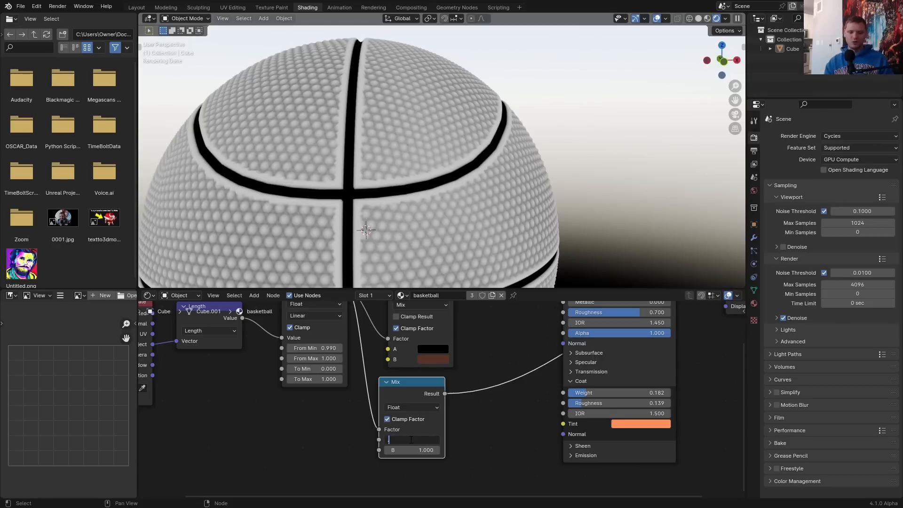
type("0.5")
key("Return")
left_click(417, 450)
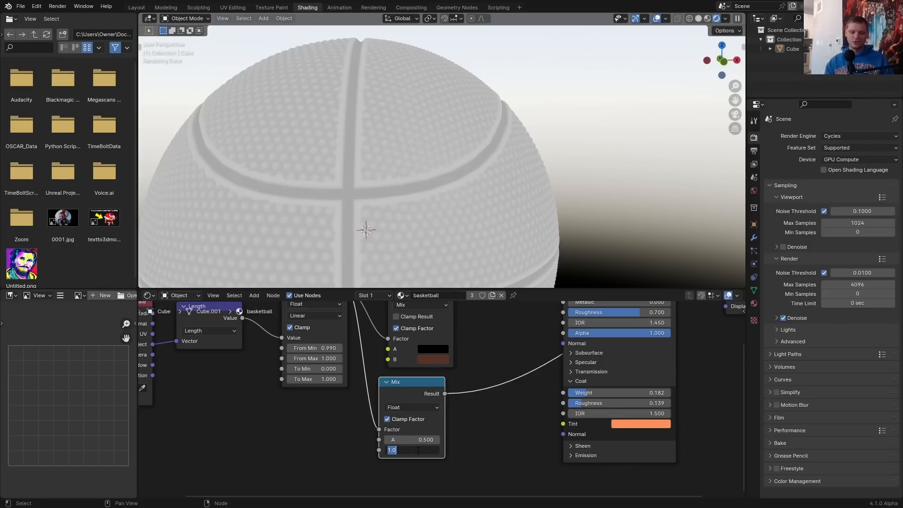
type(".6")
key("Return")
middle_click_drag(458, 427, 381, 477)
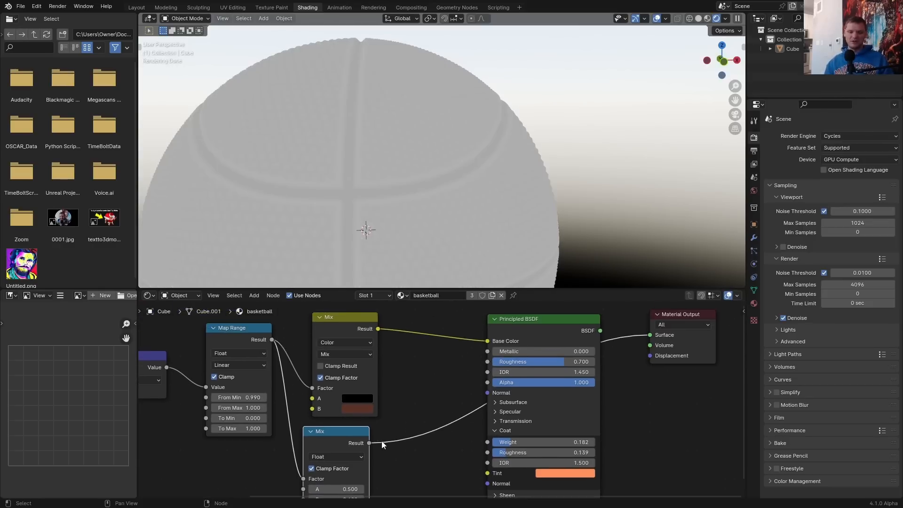
left_click_drag(369, 442, 489, 363)
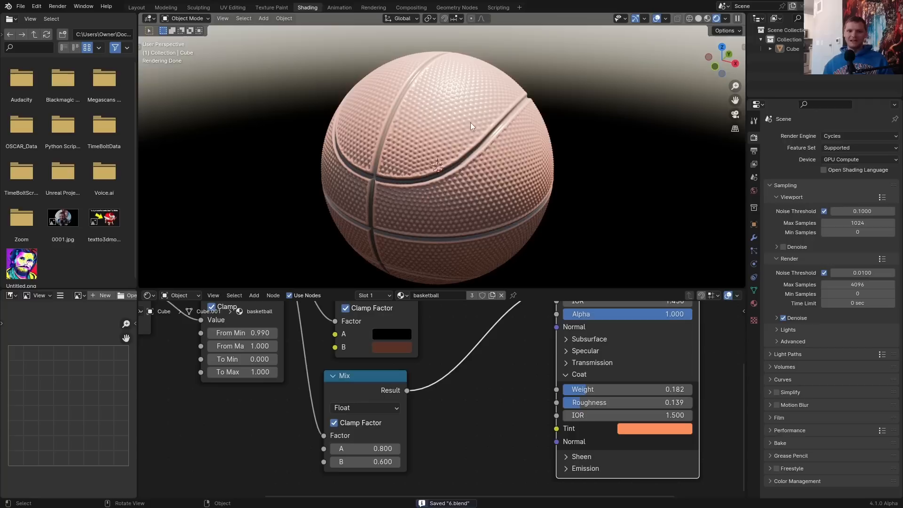
mouse_move(427, 75)
left_mouse_down()
mouse_move(494, 206)
mouse_move(425, 207)
left_mouse_up()
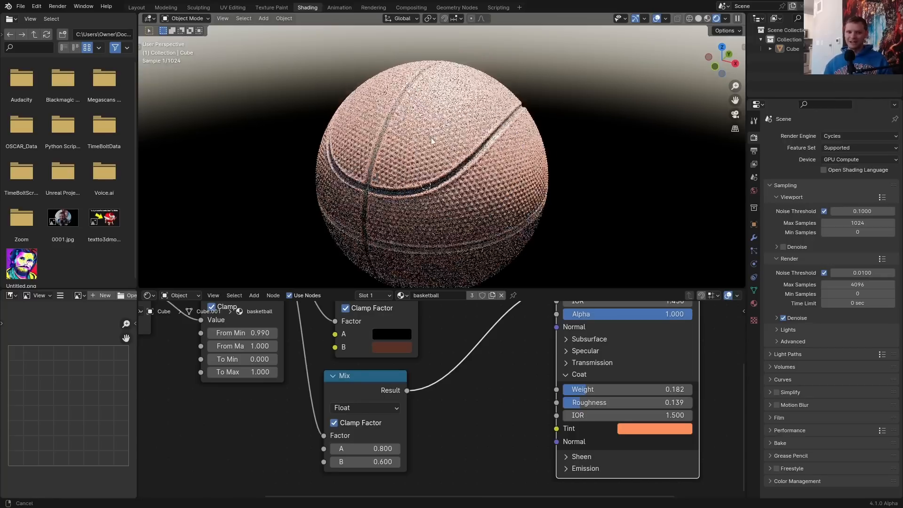
middle_click_drag(451, 136, 390, 171)
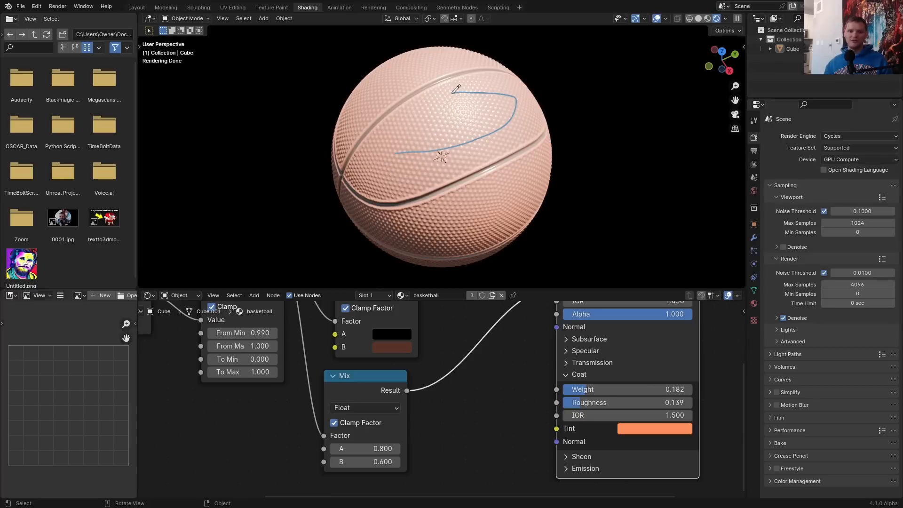
mouse_move(532, 117)
right_mouse_down()
mouse_move(508, 87)
mouse_move(477, 117)
right_mouse_up()
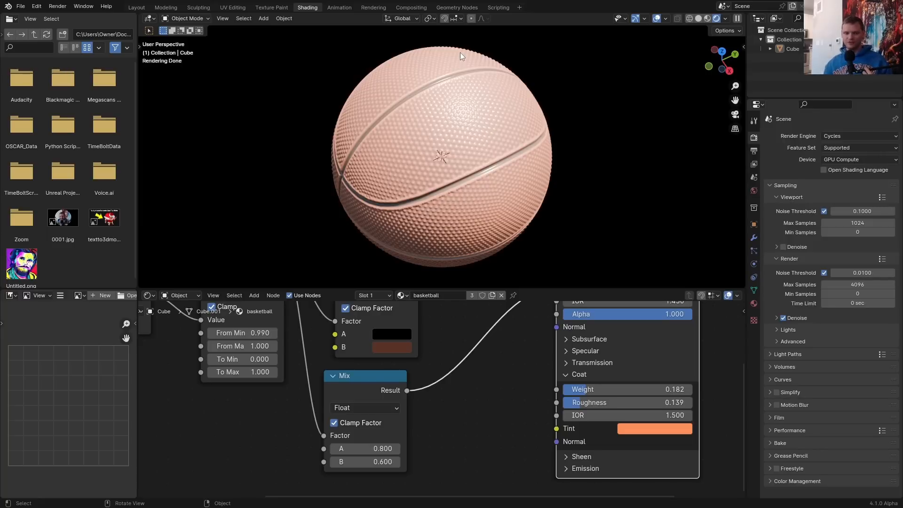
Switch to the Geometry Nodes workspace and add a String to Curves node below the Set Position nodes
left_click(454, 7)
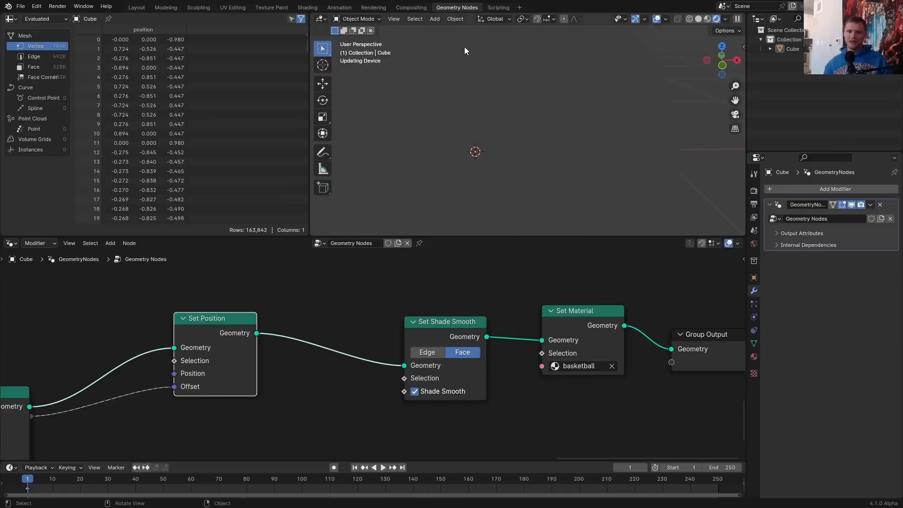
middle_click_drag(540, 299, 510, 296)
scroll(510, 297, "down", 3)
key("shift+a")
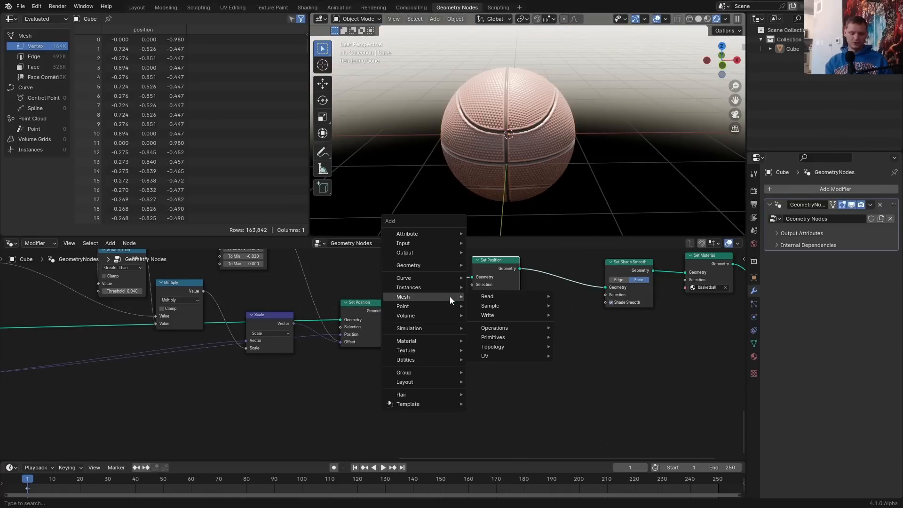
type("string")
key("Return")
left_click(411, 374)
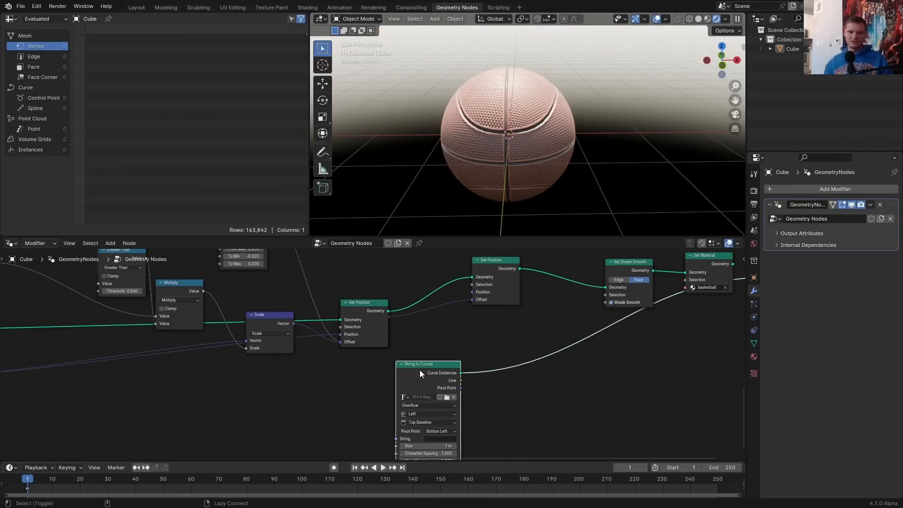
Set the text string to "Nodes", centre it horizontally, and load a Candara font
scroll(442, 353, "up", 3)
left_click(442, 350)
type("Nodes")
key("Return")
left_click(414, 320)
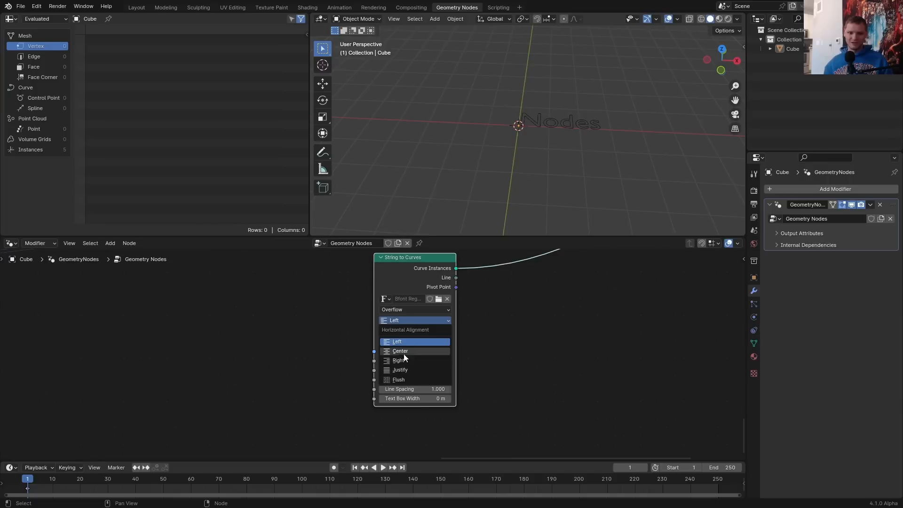
left_click(405, 352)
left_click(438, 301)
scroll(453, 264, "down", 5)
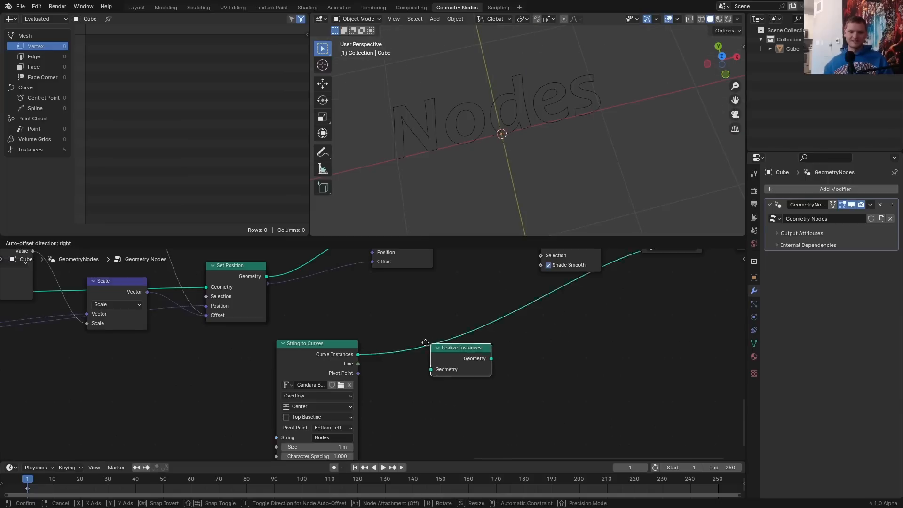
Insert Realize Instances and Resample Curve nodes after String to Curves
left_click(425, 342)
middle_click_drag(495, 319, 413, 322)
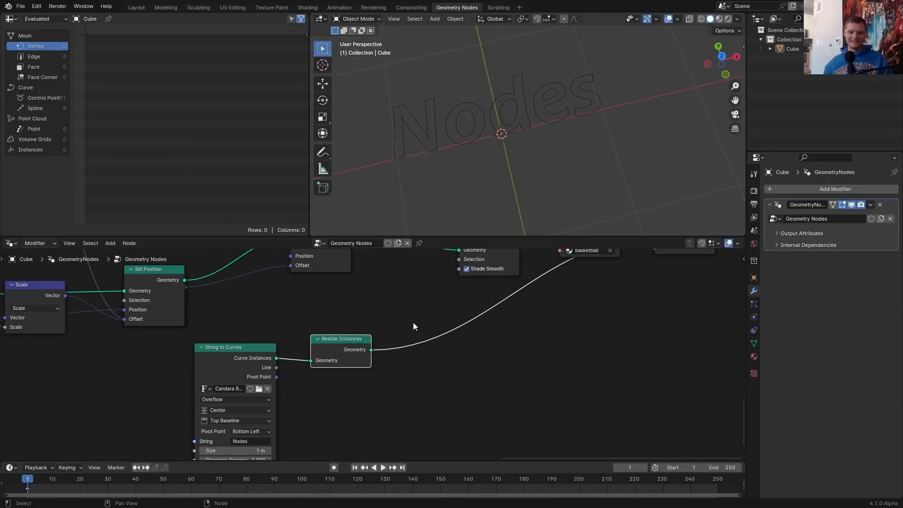
key("shift+a")
mouse_move(415, 322)
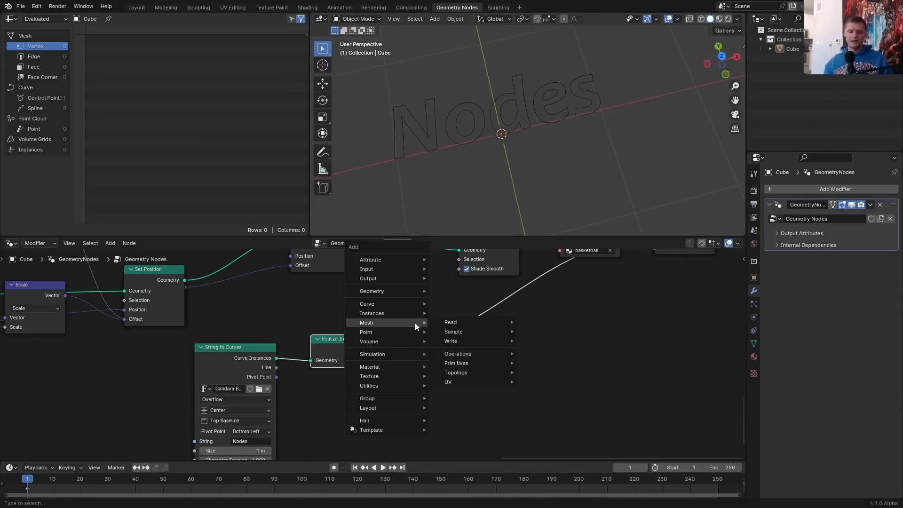
type("res")
left_click(471, 339)
left_click(435, 339)
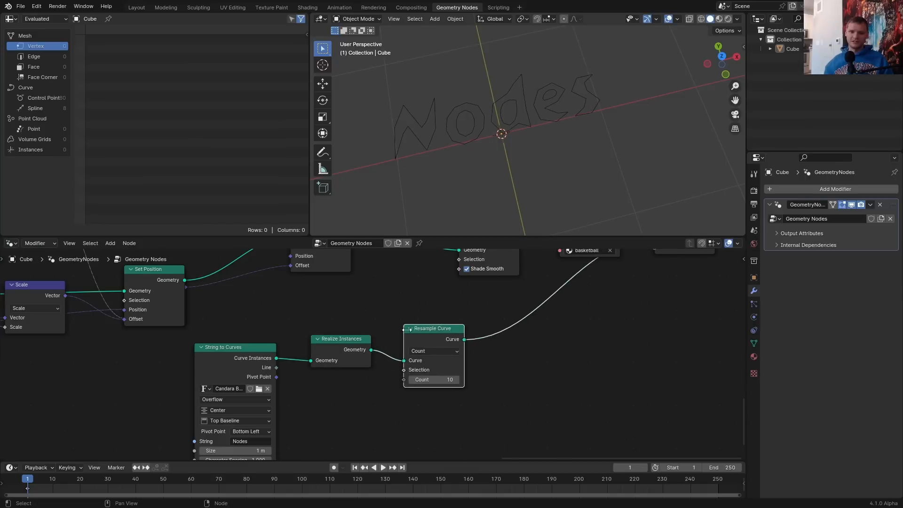
Set the Resample Curve Count to 200 and raise the text about 2.44 m in Z with a Transform Geometry node
left_click(453, 379)
type("1")
key("Return")
left_click(452, 381)
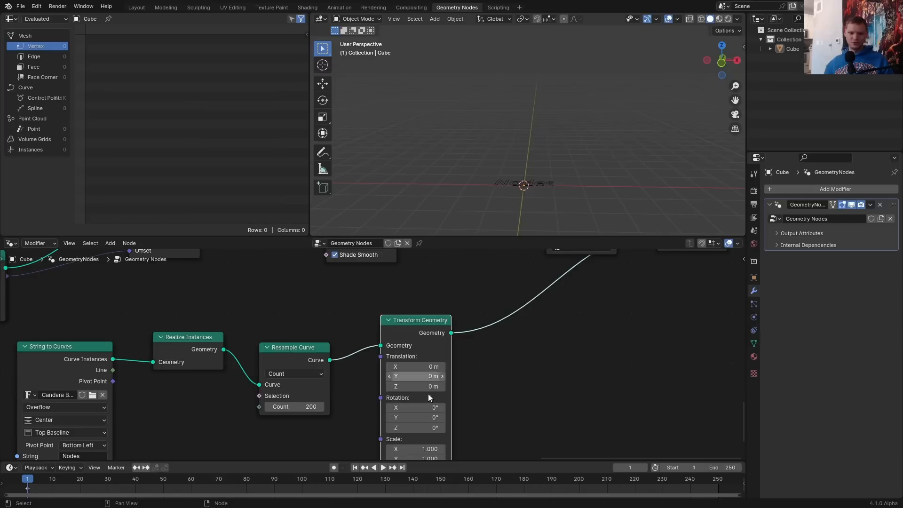
left_click_drag(416, 386, 435, 387)
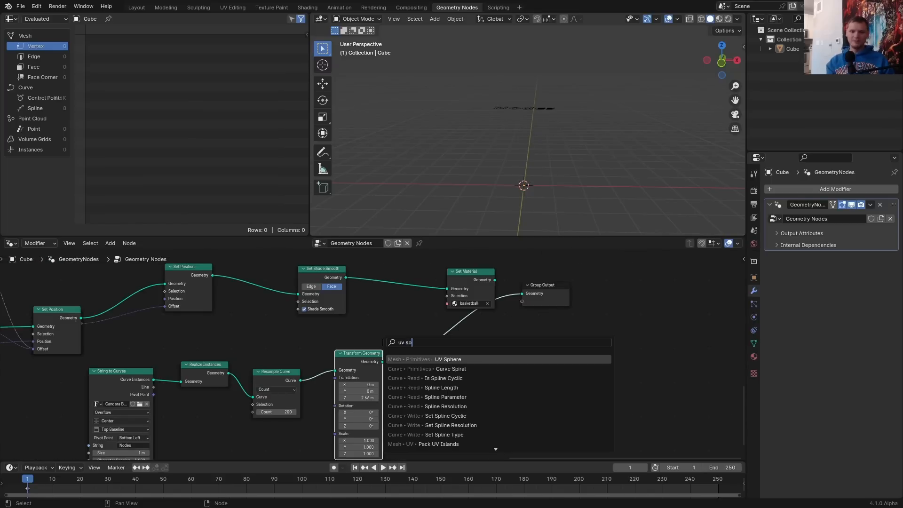
Add a UV Sphere node with 80 segments and 40 rings, and compare it with the basketball by previewing each
key("Return")
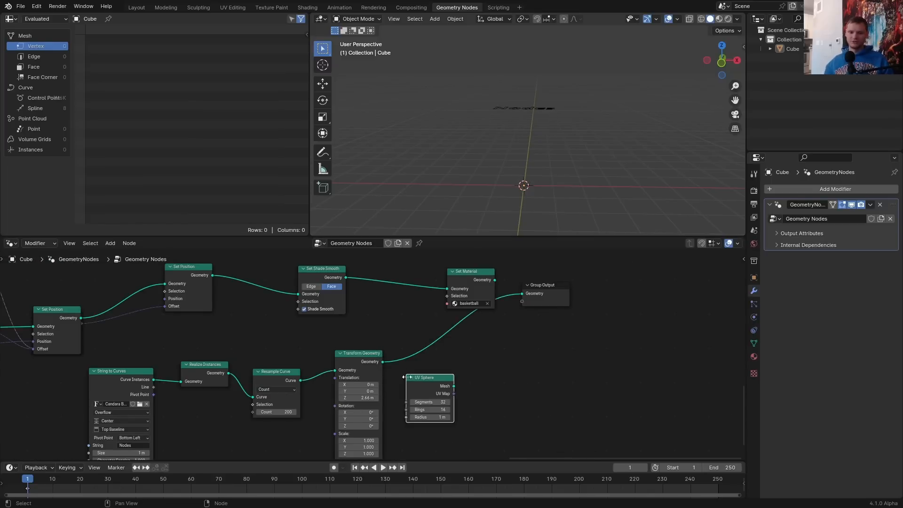
left_click(434, 384, "alt+shift")
scroll(438, 360, "down", 2)
middle_click_drag(437, 360, 558, 363)
left_click(581, 294, "alt+shift")
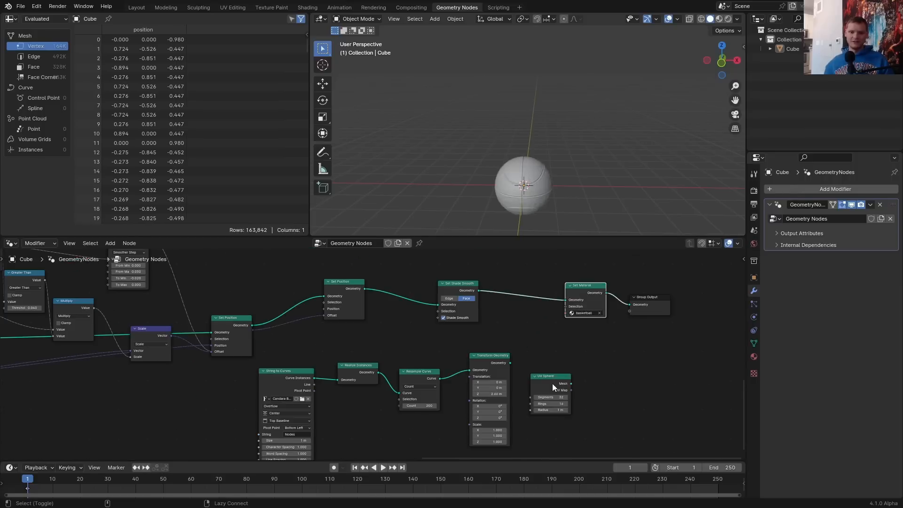
left_click(553, 383, "alt+shift")
left_click(581, 294, "alt+shift")
left_click(550, 383, "alt+shift")
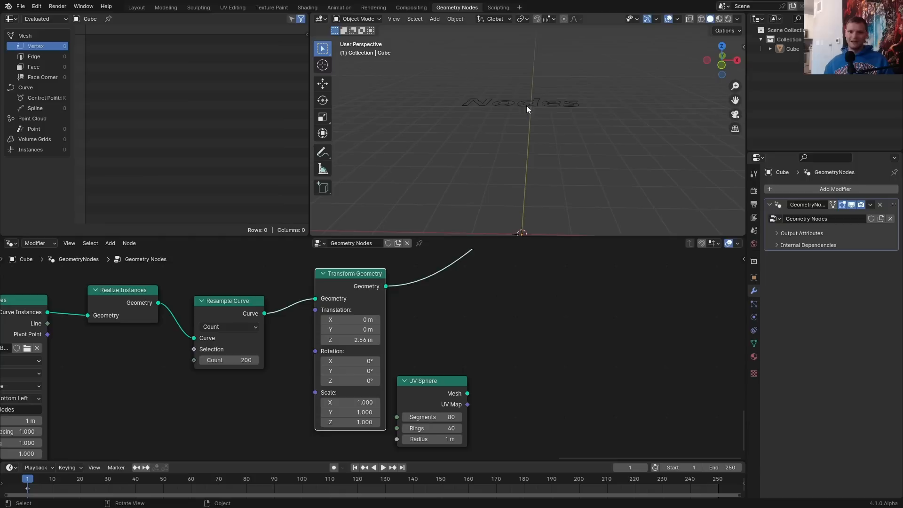
Add a Raycast node that uses the UV Sphere mesh as its Target Geometry
right_click_drag(517, 192, 555, 113)
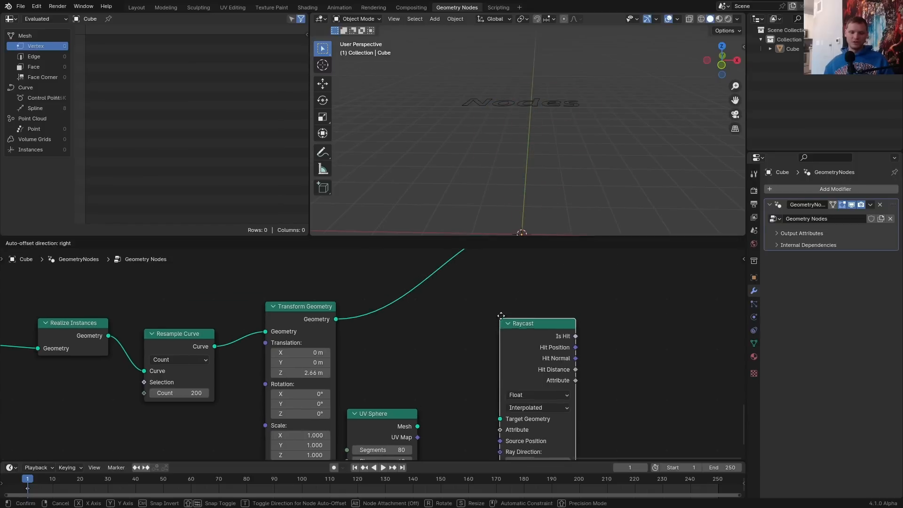
left_click(499, 317)
middle_click_drag(426, 392, 419, 321)
right_click_drag(403, 352, 498, 339, "alt")
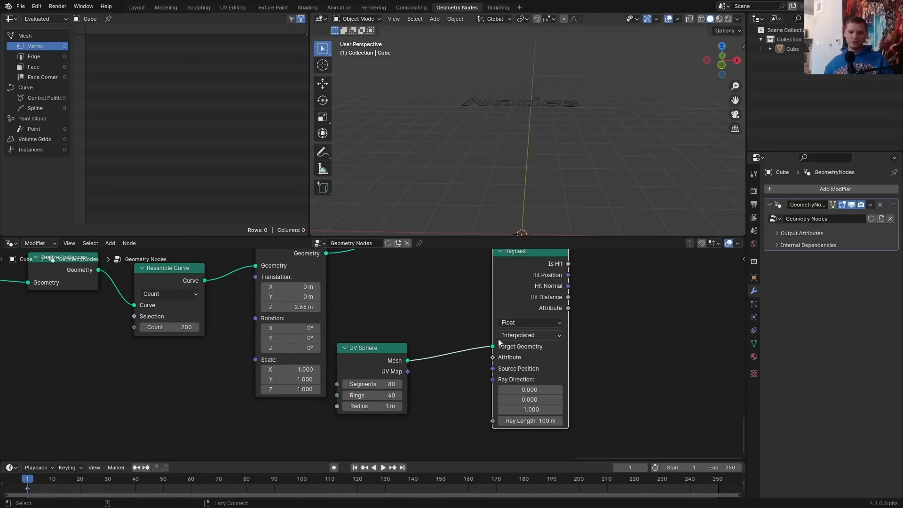
middle_click_drag(506, 276, 510, 358)
left_click_drag(520, 336, 489, 366)
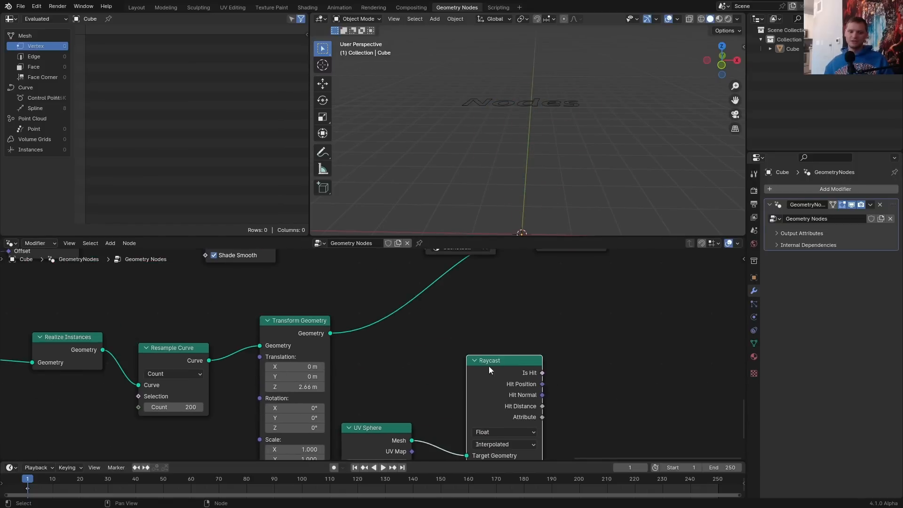
Add a Set Position node after the text's Transform Geometry and drive its Position with the Raycast's Hit Position
middle_click_drag(446, 268, 403, 333)
key("shift+a")
type("set")
key("Return")
left_click(381, 337)
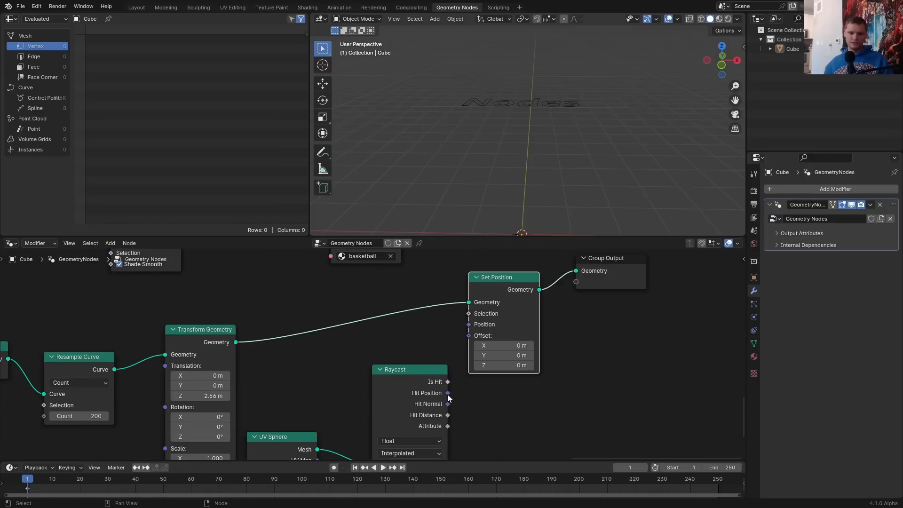
left_click_drag(447, 393, 469, 324)
middle_click_drag(522, 155, 549, 149)
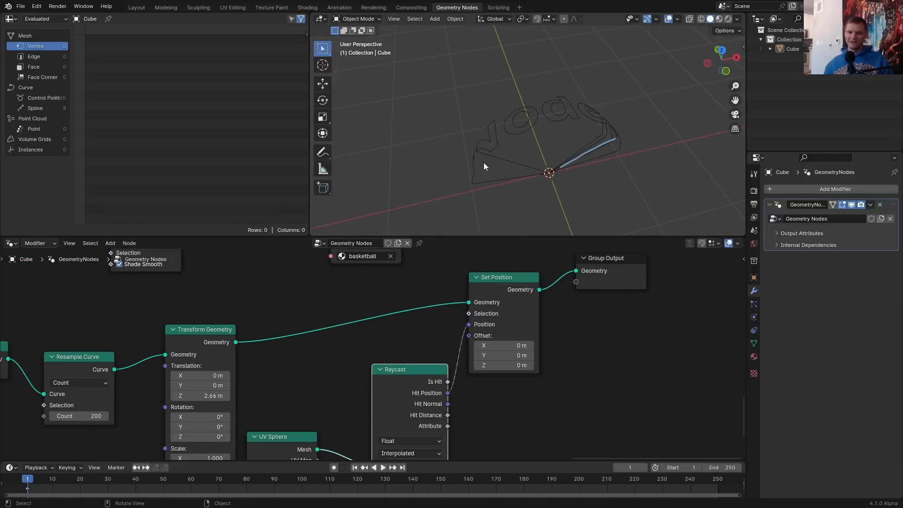
key("ctrl+z")
key("ctrl+z")
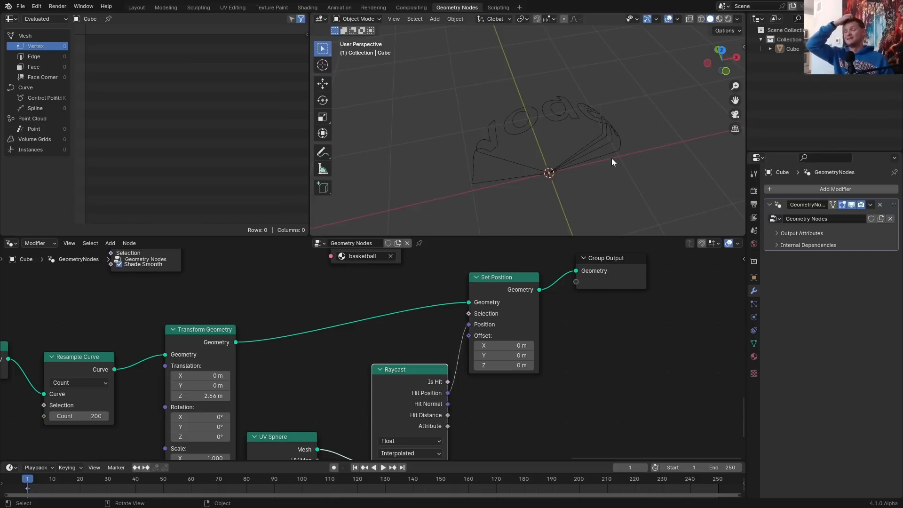
Combine the basketball and the projected text in a Join Geometry node, and move it clear of the Set Position node
scroll(244, 357, "down", 6)
middle_click_drag(146, 374, 319, 321)
scroll(319, 322, "up", 4)
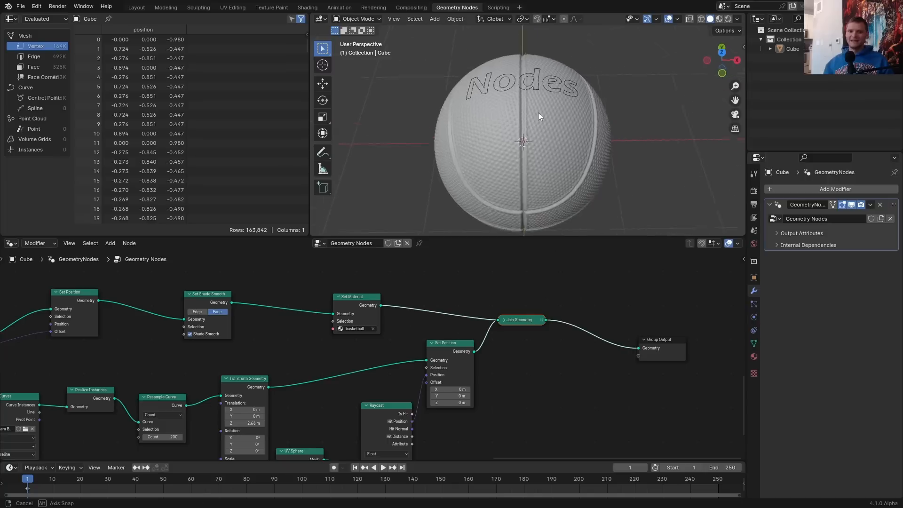
middle_click_drag(538, 112, 542, 159)
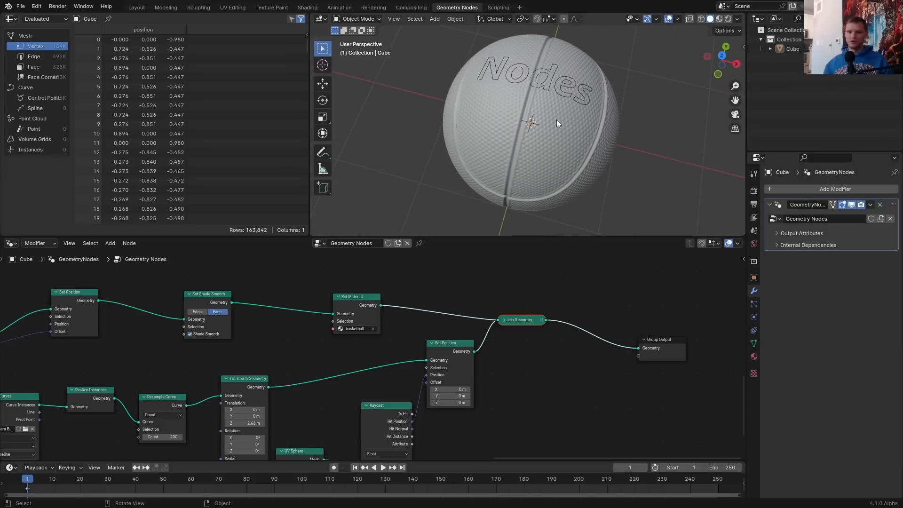
left_click_drag(688, 400, 522, 305)
key("g")
left_click(639, 306)
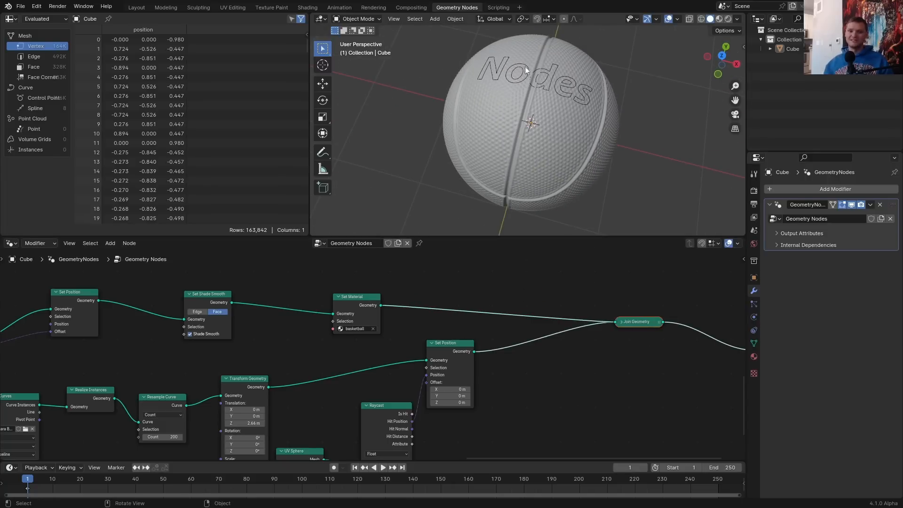
Insert a second Transform Geometry node between the text's Set Position and Join Geometry
scroll(487, 339, "up", 5)
key("shift+a")
type("tra")
left_click(560, 355)
left_click(563, 321)
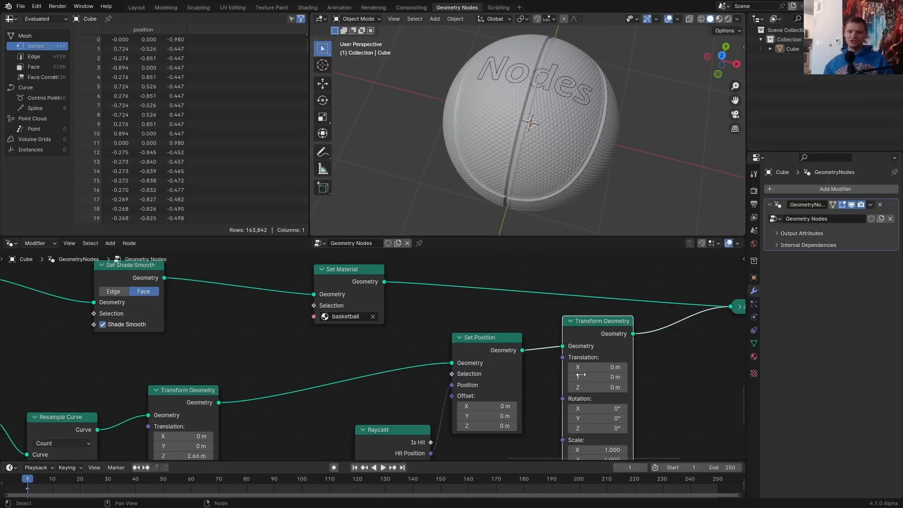
Rotate the projected text about -13.7° in X and 90° in Z so that it sits beside a seam
middle_click_drag(581, 375, 499, 328)
left_click_drag(516, 361, 553, 306)
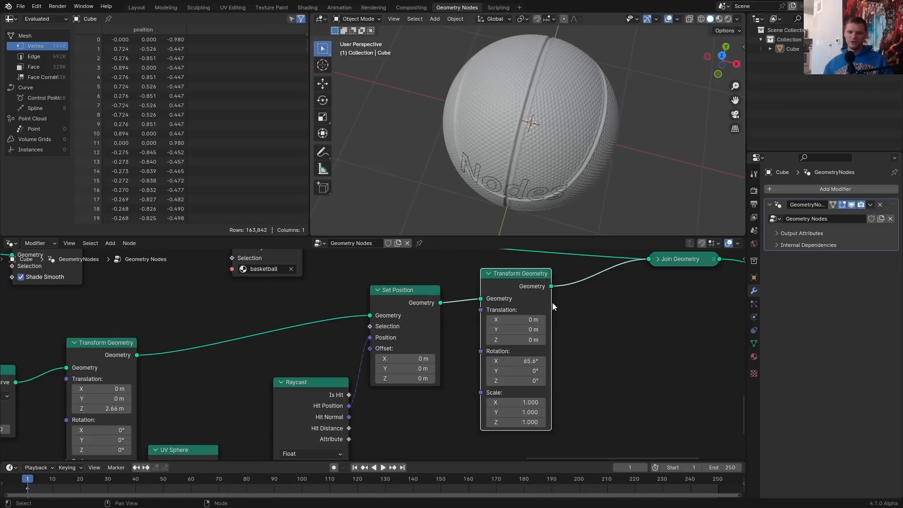
key("ctrl+z")
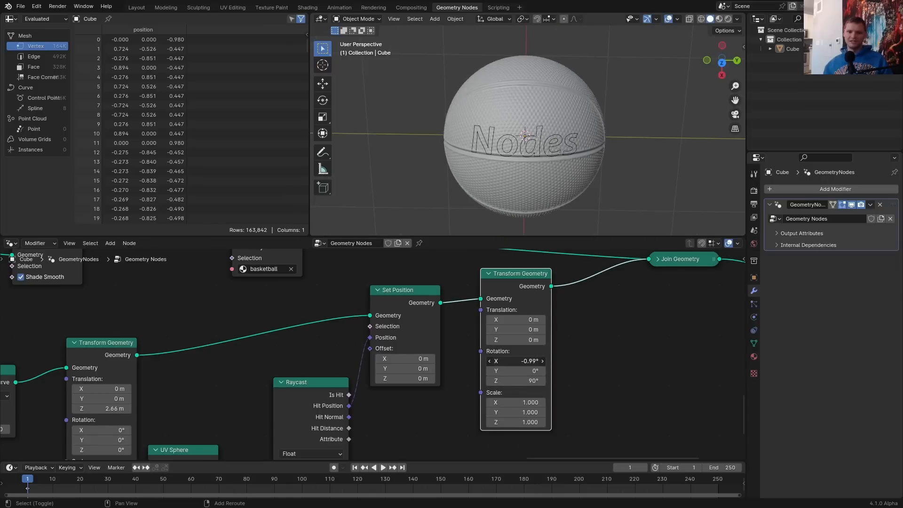
left_click_drag(516, 361, 506, 361)
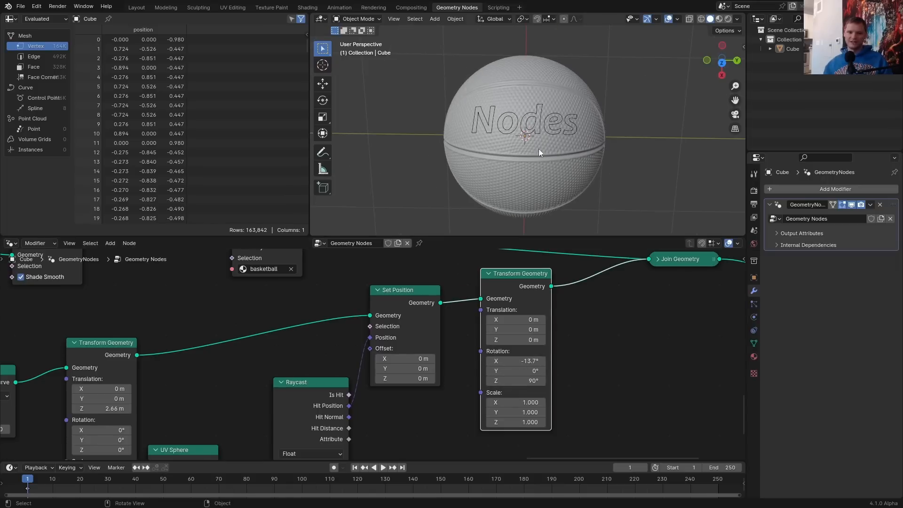
middle_click_drag(538, 149, 496, 83)
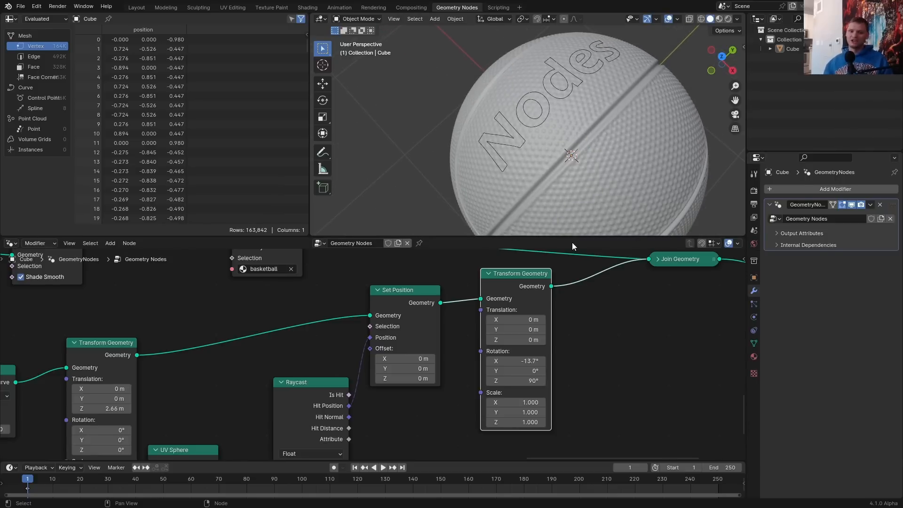
Insert a Store Named Attribute node before the basketball's Set Material and name its attribute "distance"
scroll(584, 268, "down", 4)
key("shift+a")
type("store")
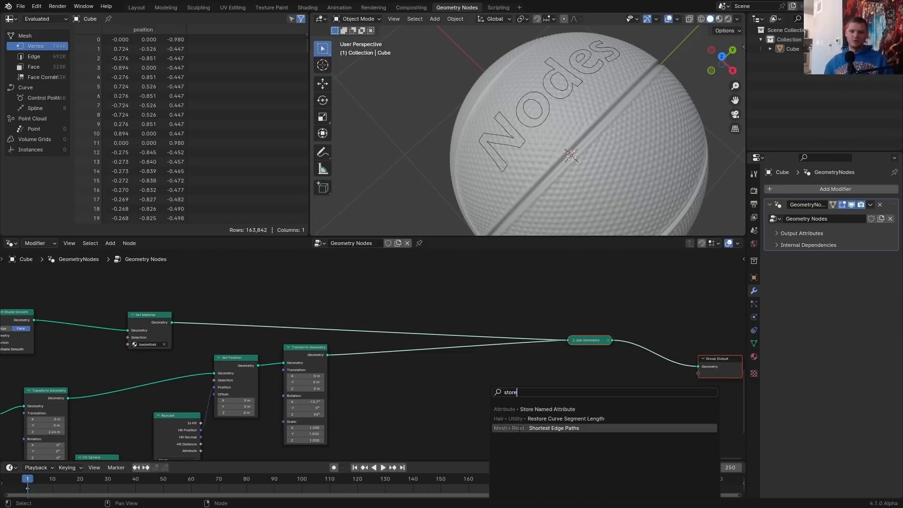
key("Return")
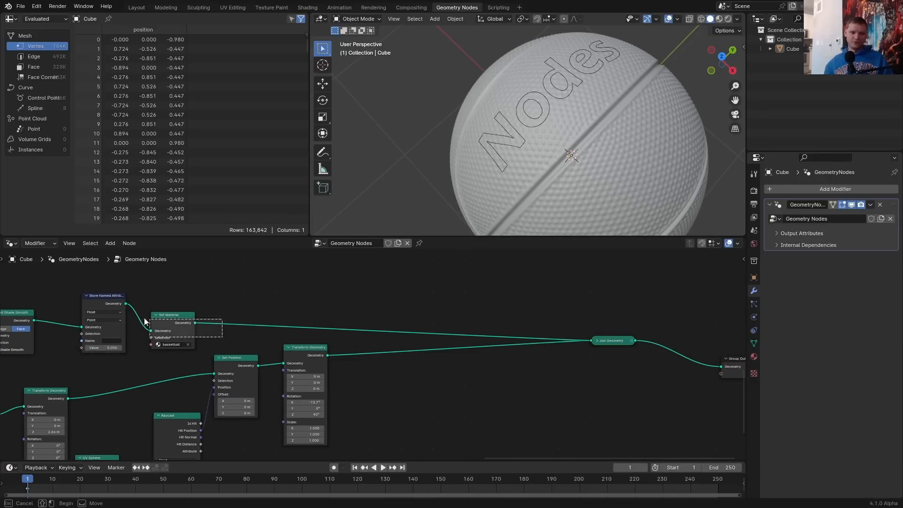
left_click(417, 304)
scroll(418, 350, "up", 4)
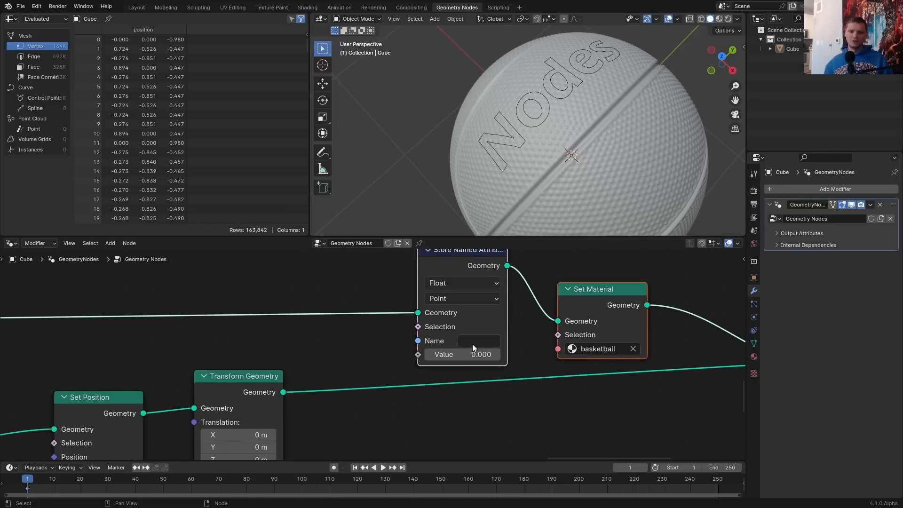
left_click(473, 346)
type("distance")
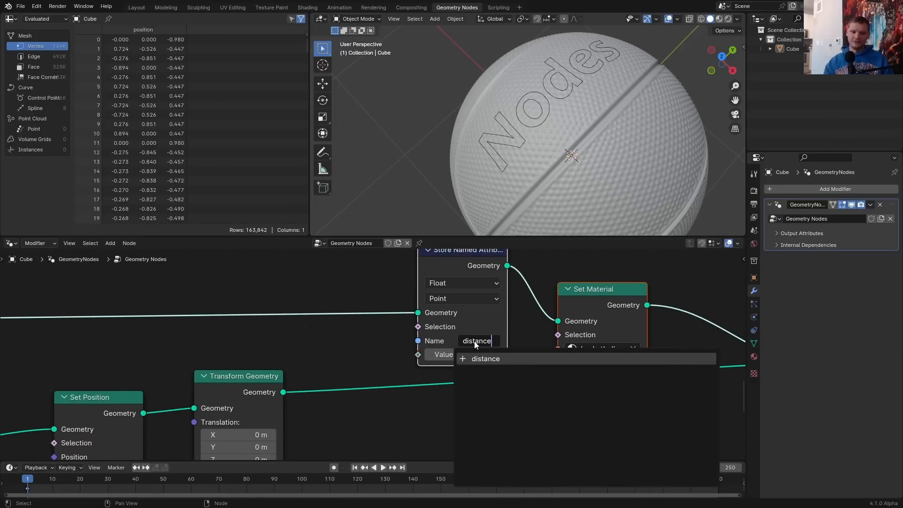
key("Return")
Add a Geometry Proximity node, feed it the rotated text as Target, and set its target geometry to Edges
middle_click_drag(354, 385, 382, 340)
key("shift+a")
type("prox")
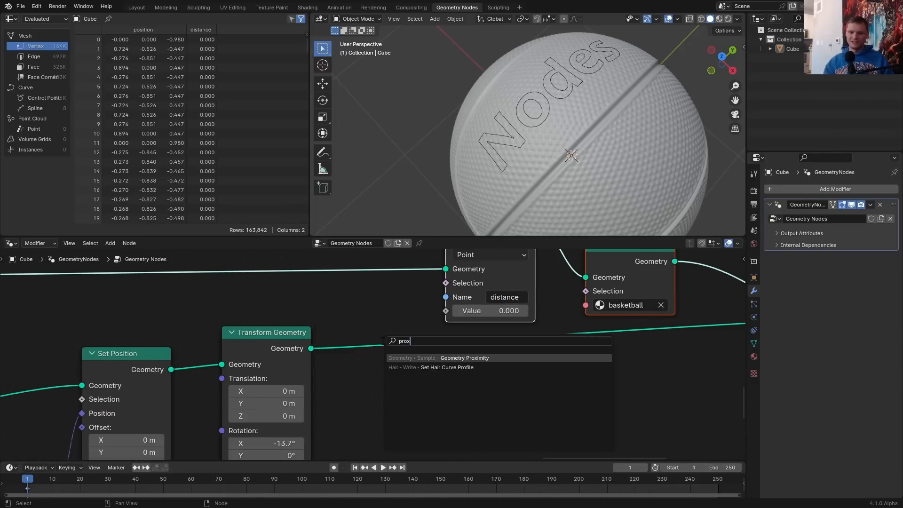
key("Return")
left_click(433, 357)
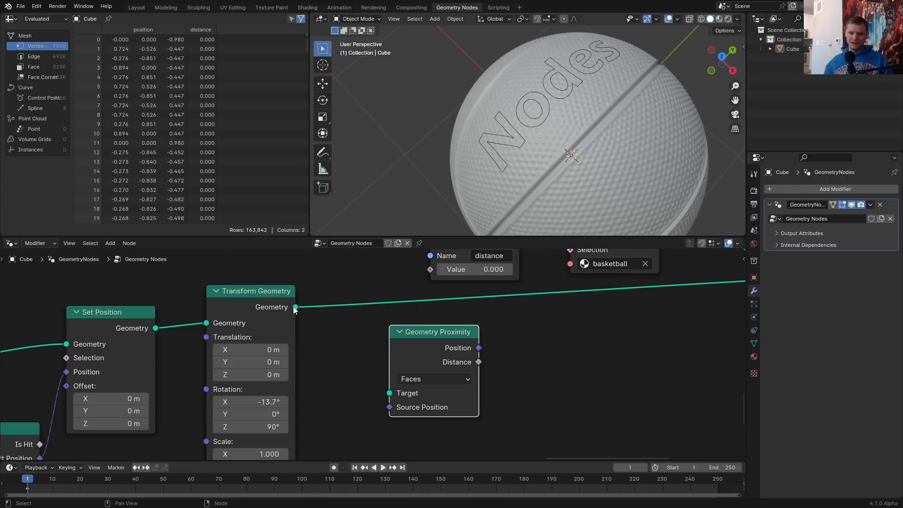
left_click_drag(295, 307, 417, 381)
left_click(416, 380)
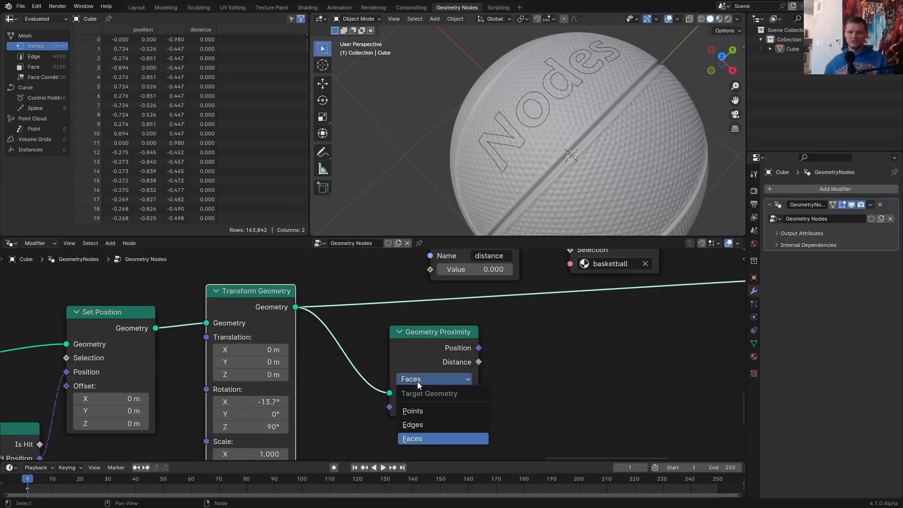
left_click(407, 426)
Feed the proximity Distance into the stored attribute's Value and insert a Curve to Mesh node before the proximity Target
middle_click_drag(426, 335, 343, 380)
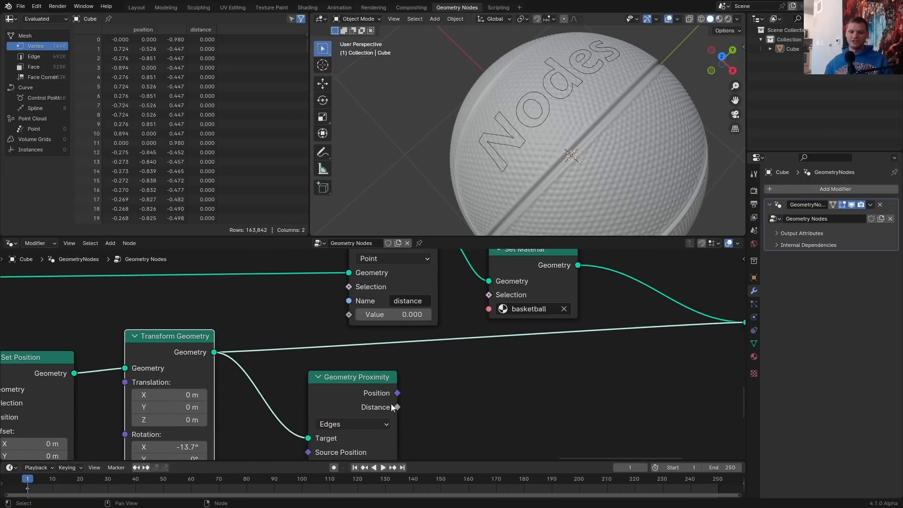
left_click_drag(398, 406, 348, 318)
left_click_drag(348, 318, 348, 318)
key("shift+a")
type("curve t")
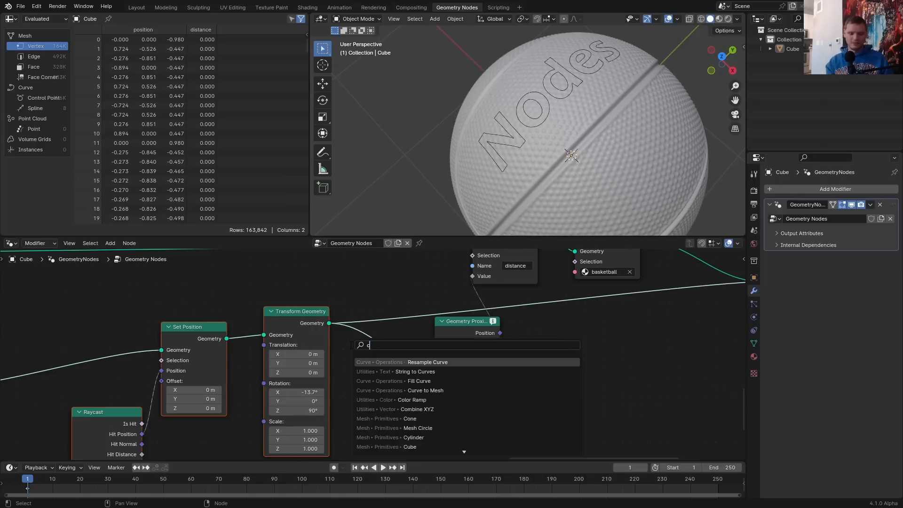
left_click(420, 361)
left_click(357, 336)
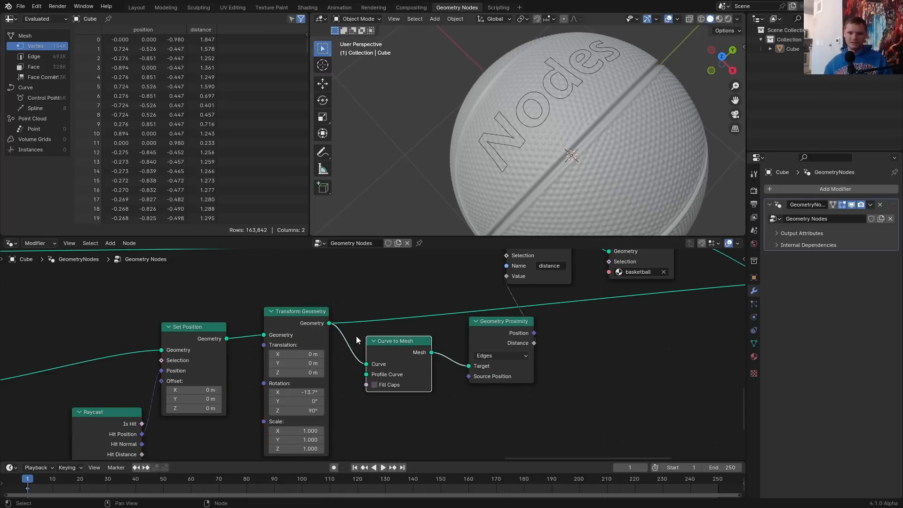
Preview the "distance" attribute on the ball's surface with a Viewer node
middle_click_drag(582, 313, 564, 322)
left_click(325, 260, "ctrl+shift")
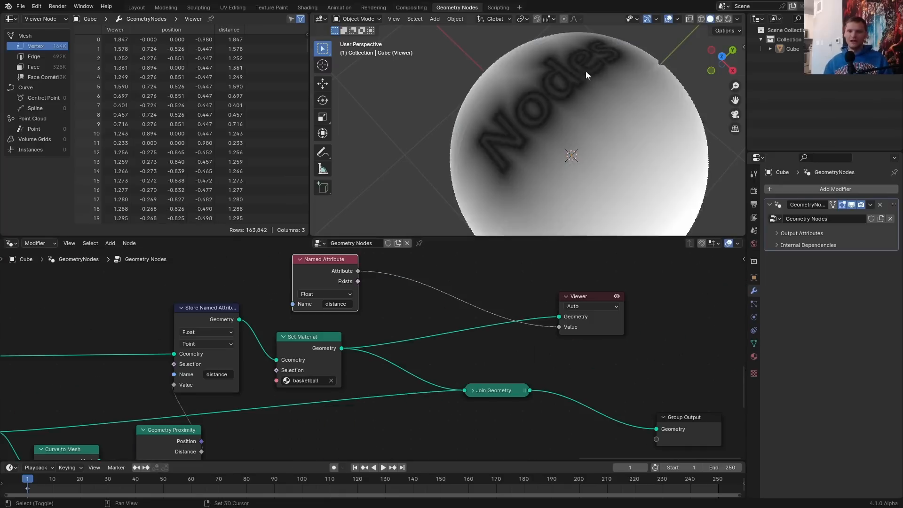
middle_click_drag(586, 75, 514, 135)
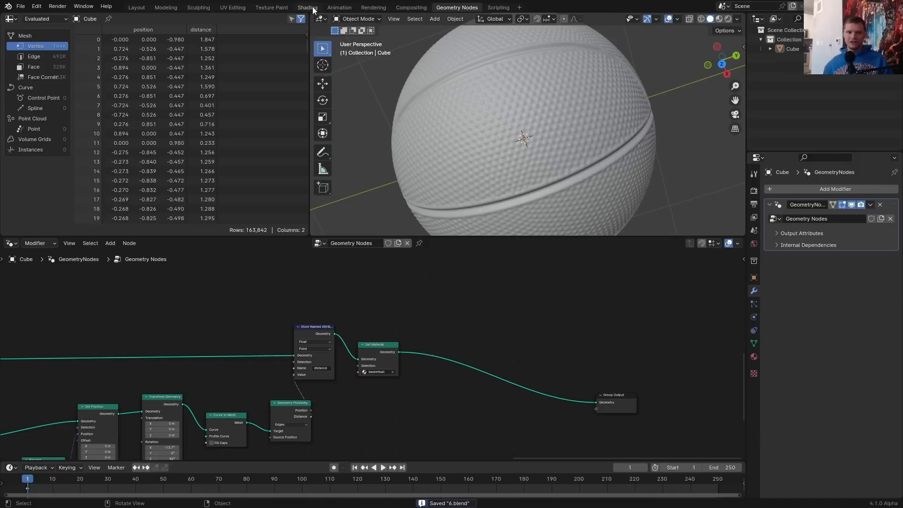
In the basketball material, add an Attribute node reading "distance" and preview its Color on the ball
left_click(310, 8)
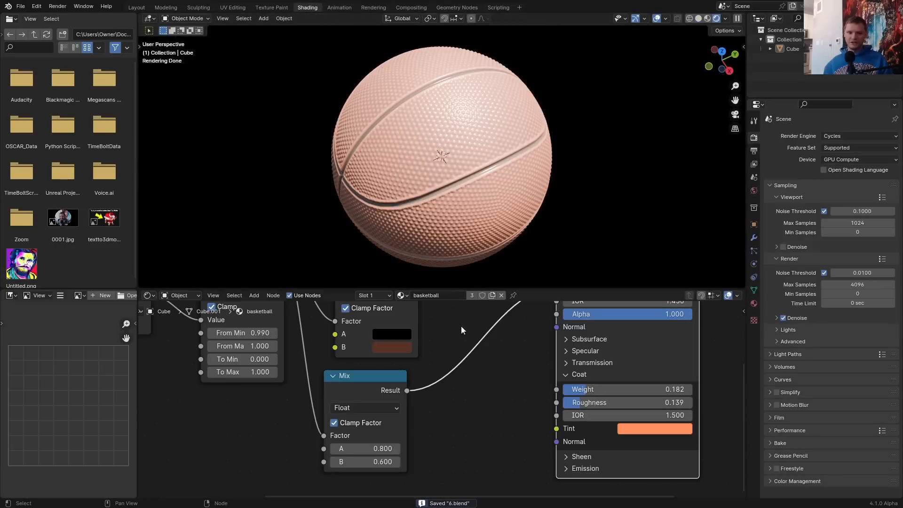
scroll(462, 329, "down", 4)
middle_click_drag(231, 309, 420, 426)
key("shift+a")
type("attr")
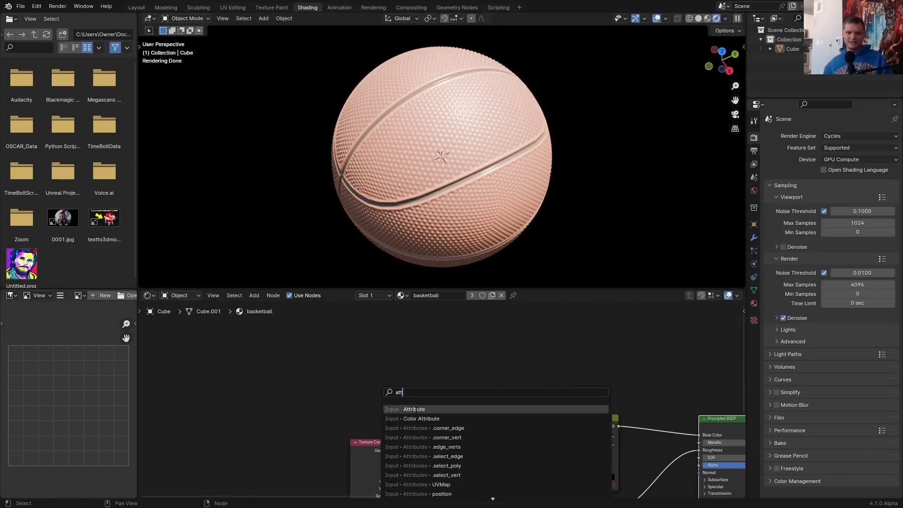
key("Return")
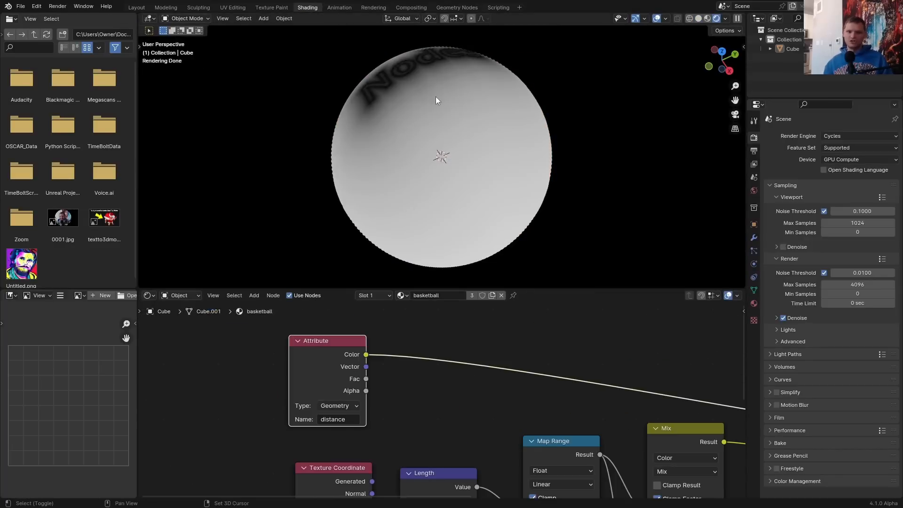
middle_click_drag(435, 101, 430, 200)
scroll(413, 342, "up", 1)
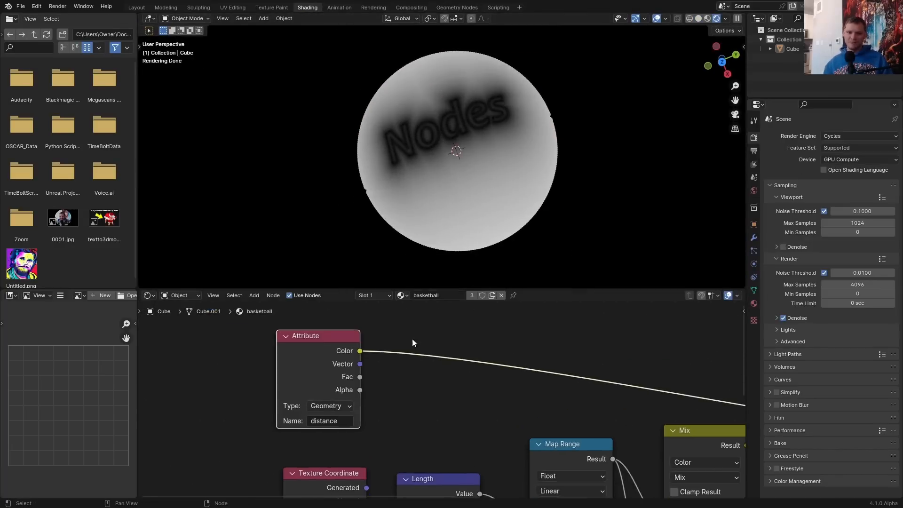
Insert a Color Ramp after the Attribute node and move its white stop to about 0.059
middle_click_drag(413, 342, 343, 386)
key("shift+a")
type("colo")
key("Down")
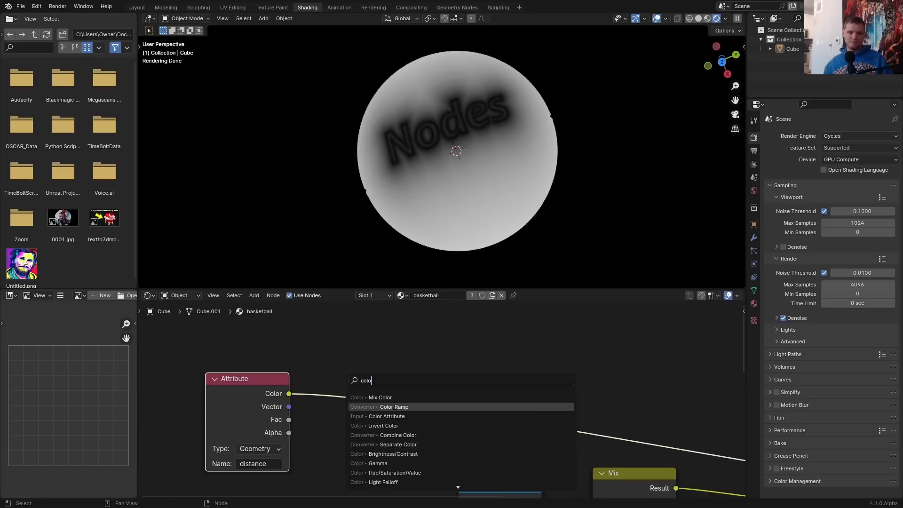
key("Return")
left_click(347, 333)
left_click_drag(483, 401, 365, 400)
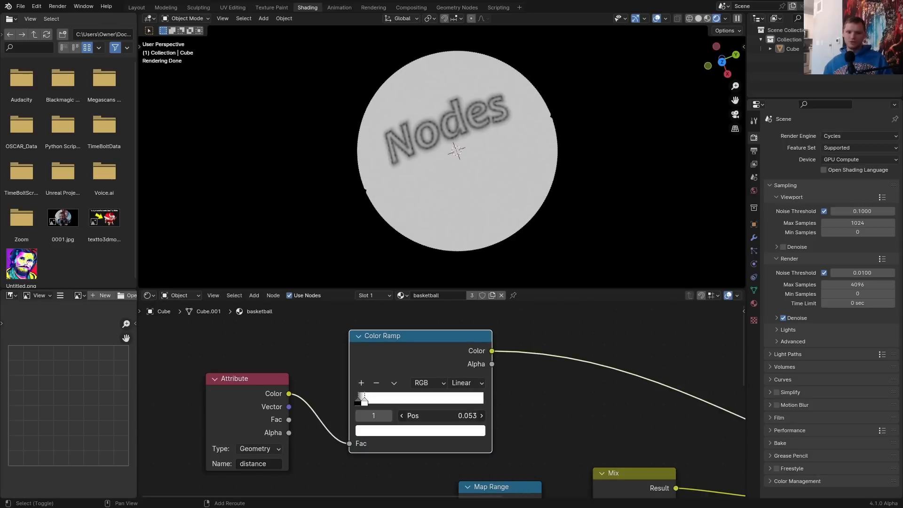
scroll(476, 183, "up", 6)
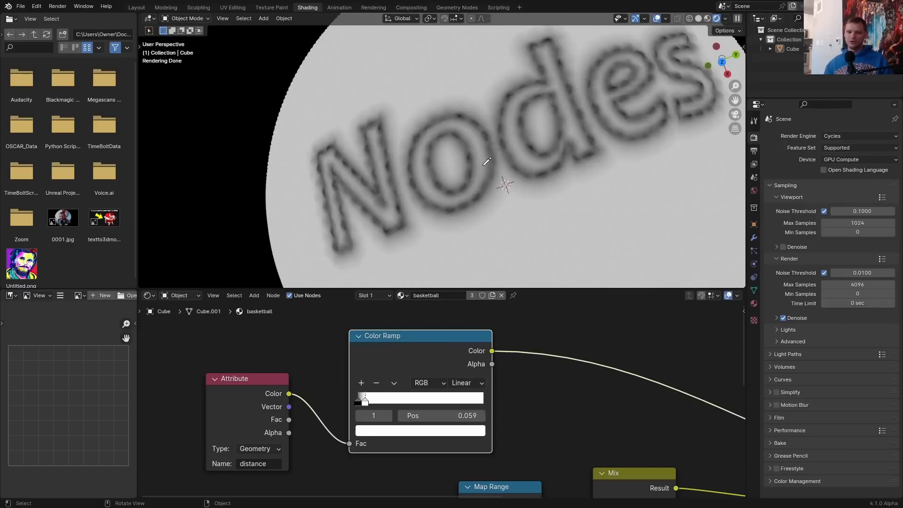
left_click_drag(484, 165, 475, 133)
Return to the geometry node setup with a rendered viewport and set the Geometry Proximity target geometry to Faces
left_click(459, 7)
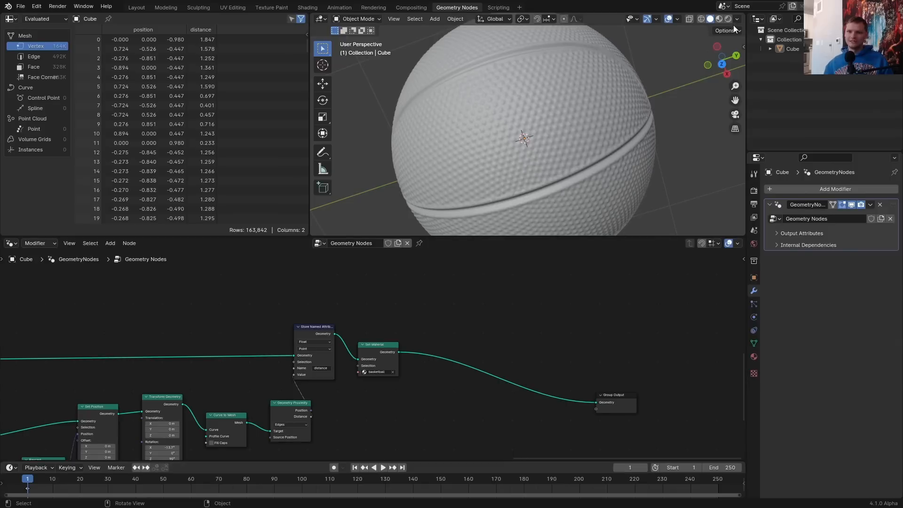
scroll(391, 341, "up", 4)
left_click(401, 347)
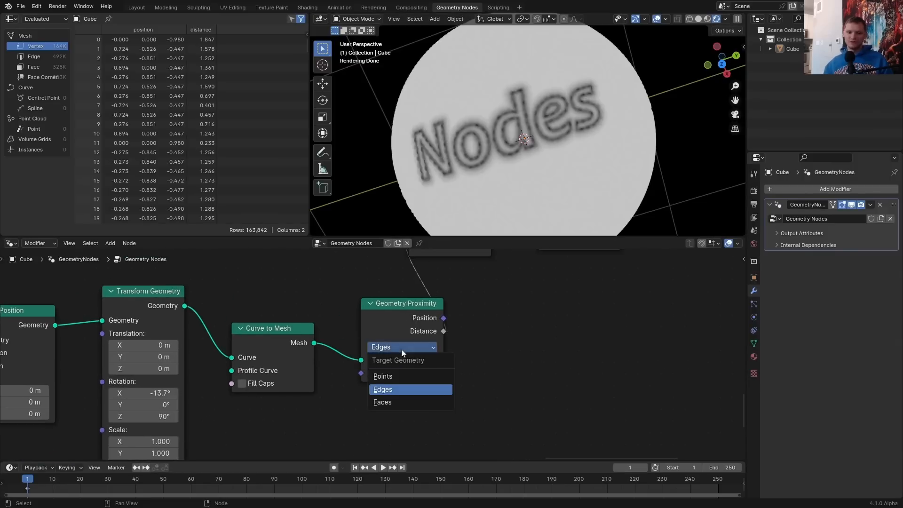
left_click(382, 402)
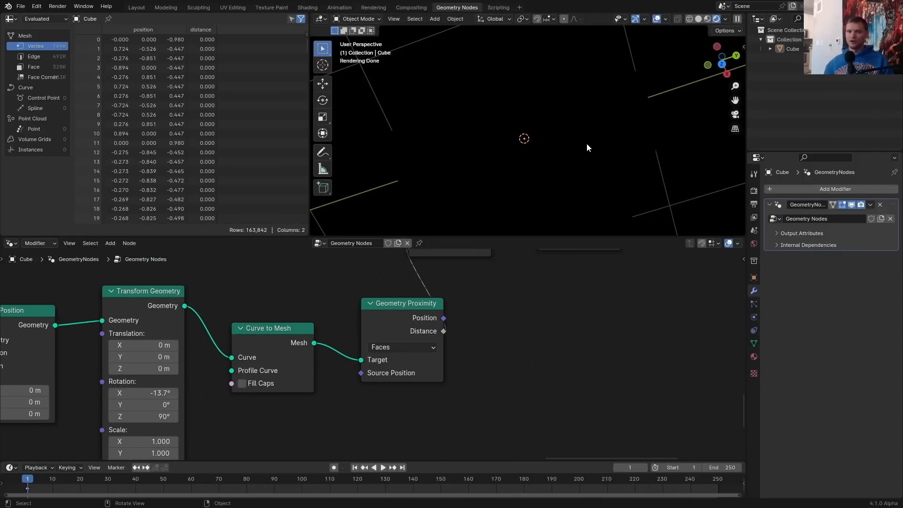
Make room beside the text nodes and insert a Fill Curve node between Resample Curve and Transform Geometry
scroll(489, 310, "down", 5)
middle_click_drag(467, 310, 743, 273)
left_click_drag(210, 413, 450, 287)
key("g")
left_click(238, 312)
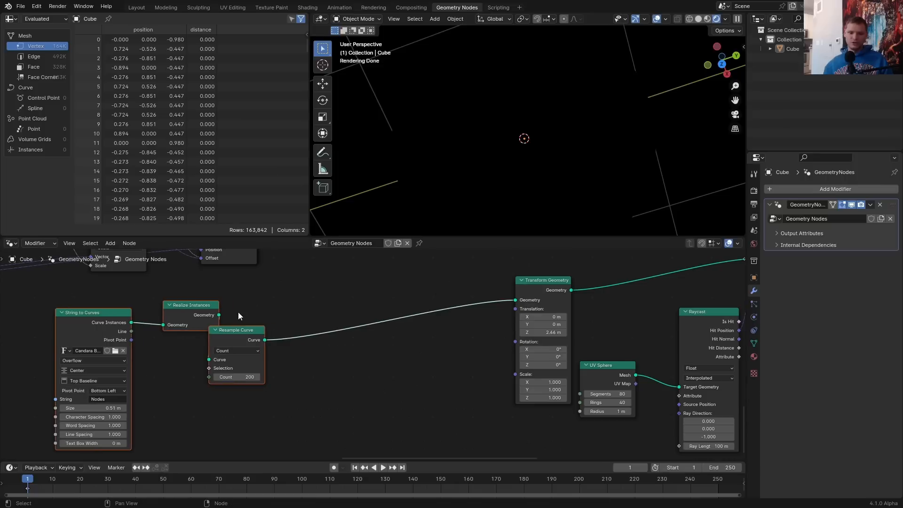
scroll(337, 294, "up", 2)
key("shift+a")
type("fill")
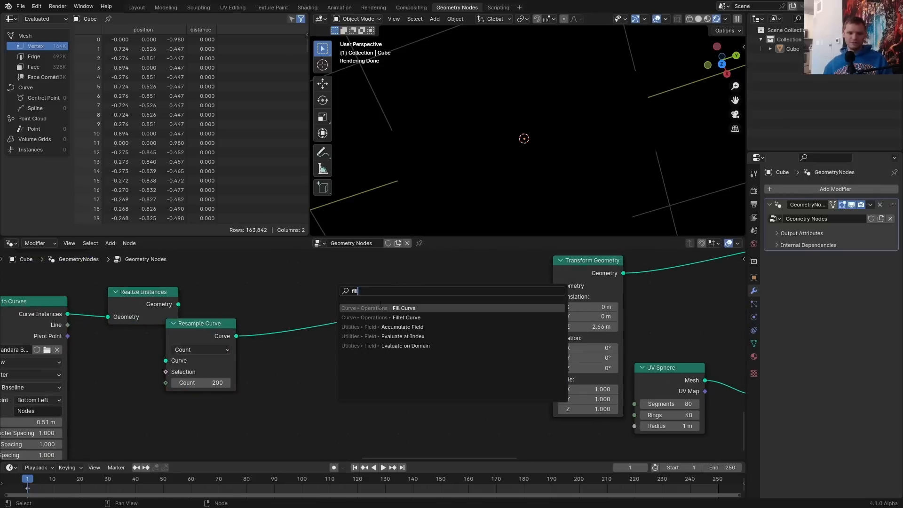
left_click(380, 308)
left_click(302, 302)
scroll(543, 131, "up", 3)
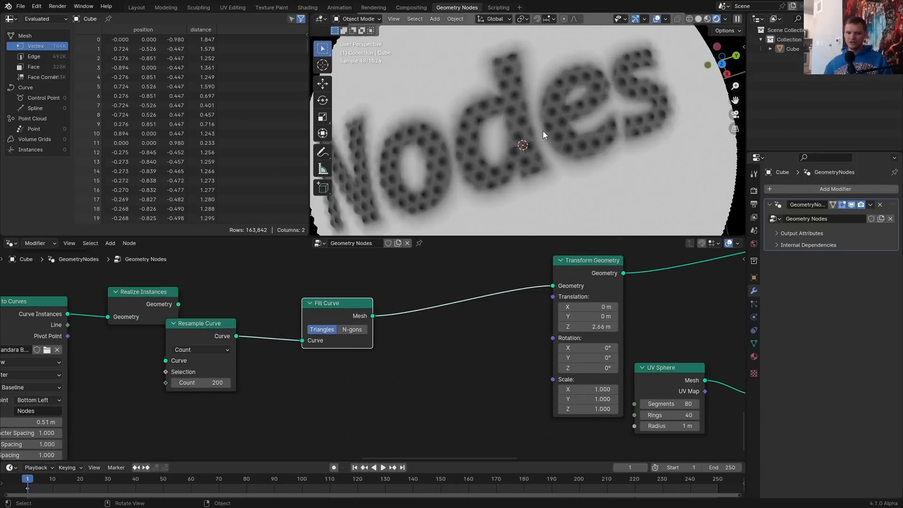
scroll(629, 304, "down", 5)
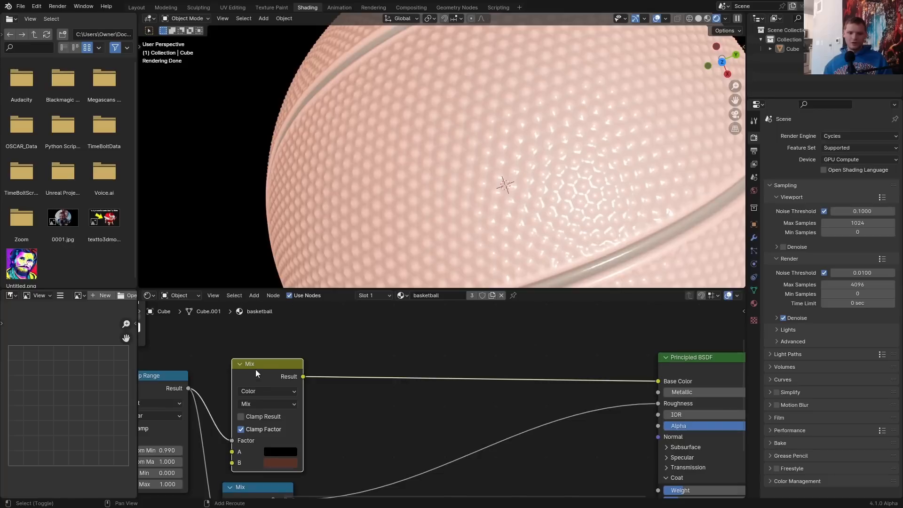
In the material, duplicate the color Mix node before Base Color, drive its Factor with the Color Ramp, and route the original color into B
key("shift+d")
left_click(442, 337)
middle_click_drag(297, 320, 390, 403)
scroll(391, 403, "down", 6)
left_click_drag(319, 367, 489, 459)
middle_click_drag(492, 458, 481, 415)
scroll(487, 417, "up", 11)
left_click_drag(423, 400, 424, 417)
scroll(216, 339, "down", 5)
Insert a clamped Add math node with a negative value between the Color Ramp and the new Mix's Factor, and save the file
middle_click_drag(215, 340, 344, 420)
key("shift+a")
type("math")
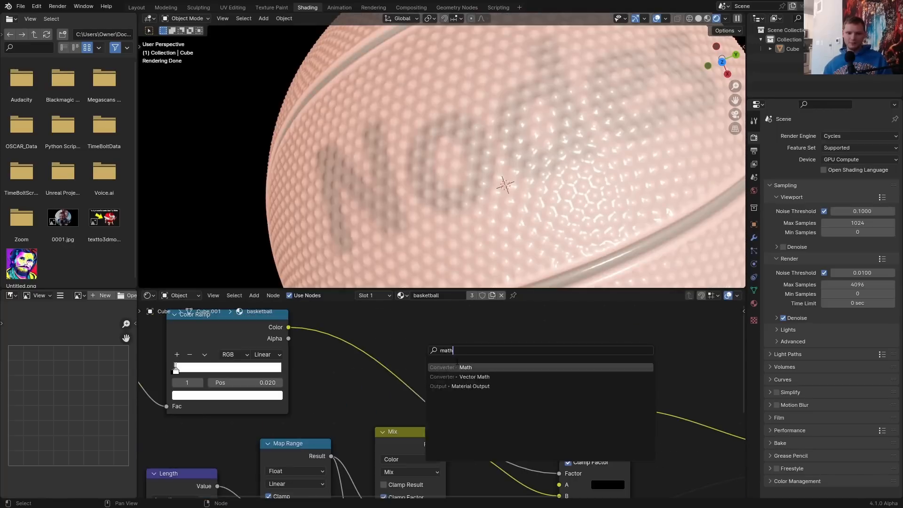
key("Return")
left_click(363, 325)
middle_click_drag(363, 325, 499, 341)
scroll(434, 370, "up", 2)
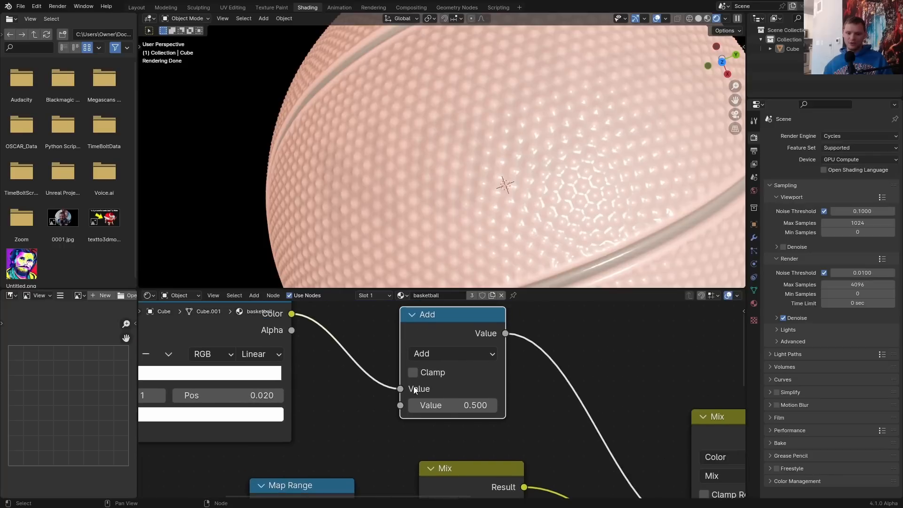
left_click_drag(451, 405, 411, 405)
key("m")
key("m")
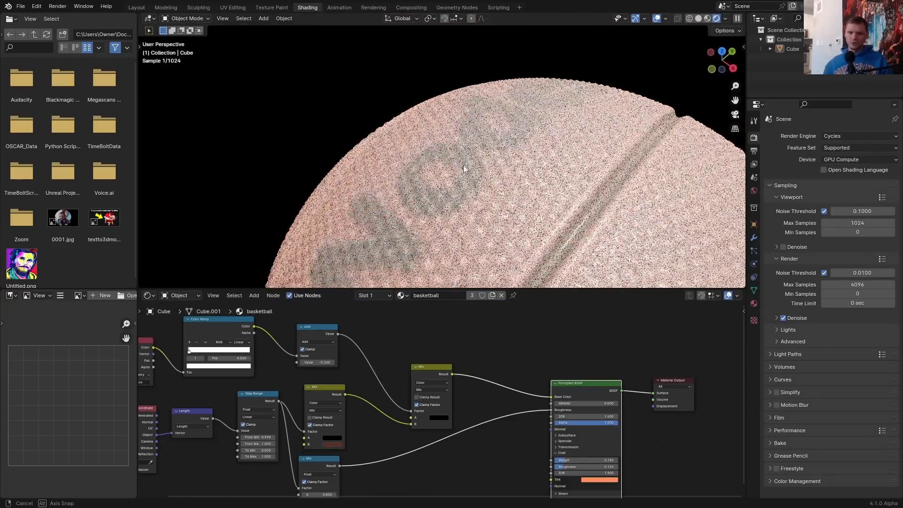
scroll(471, 168, "up", 4)
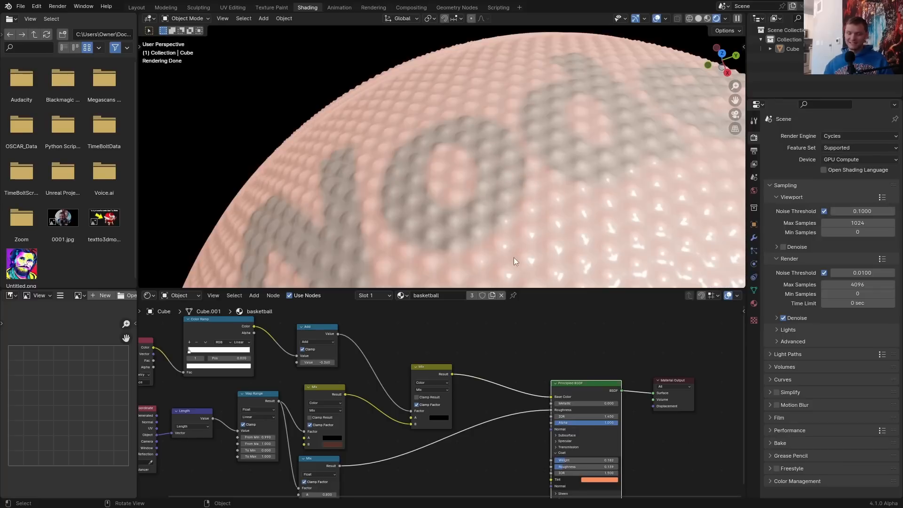
scroll(489, 453, "up", 2)
key("ctrl+s")
Add a Bump node to the material and feed the Add node's Value into its Height
key("shift+a")
type("b")
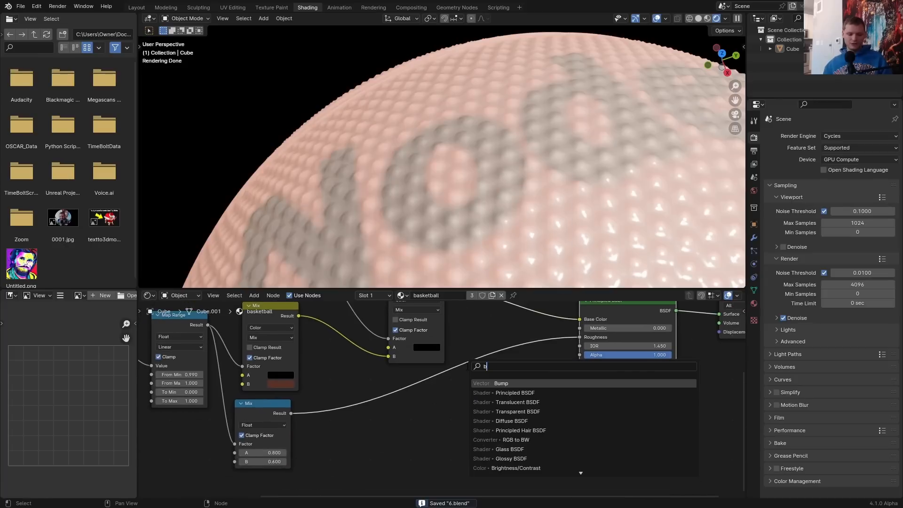
type("um")
left_click(497, 383)
left_click(437, 394)
key("Home")
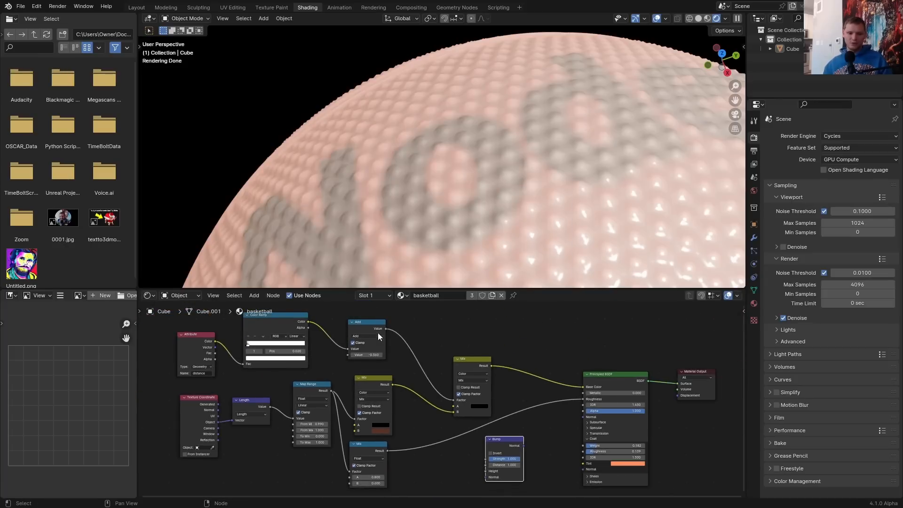
left_click_drag(385, 328, 486, 471)
scroll(489, 470, "up", 4)
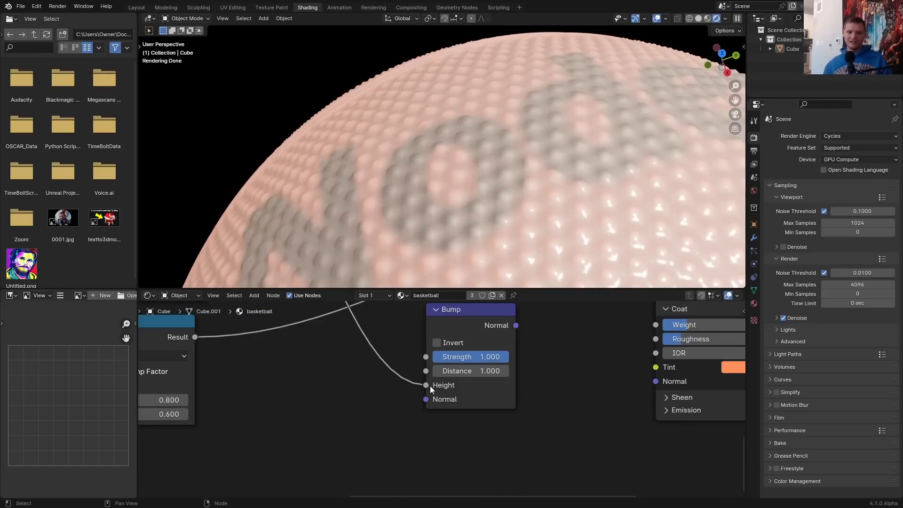
Connect the Bump node to the Principled BSDF's Normal and set its Strength to 0.2
middle_click_drag(507, 342, 399, 429)
right_click_drag(399, 430, 602, 350, "alt")
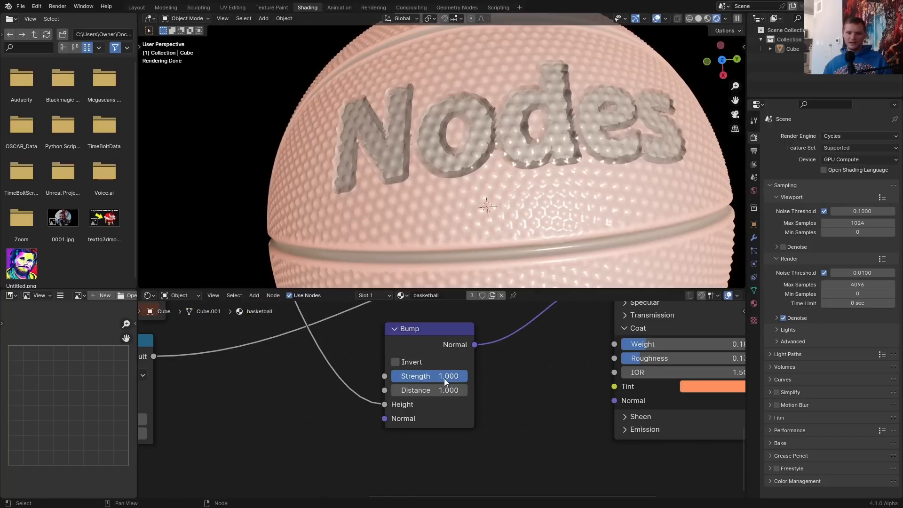
left_click(443, 378)
type(".2")
key("Return")
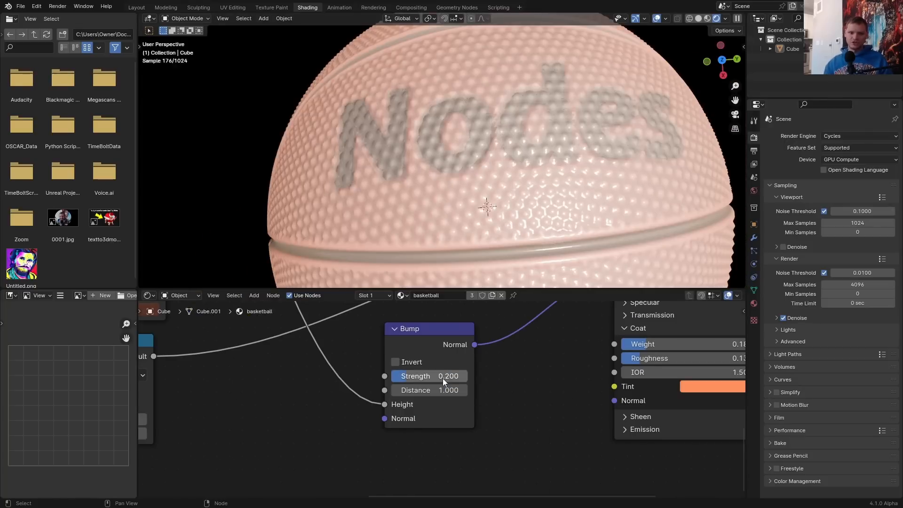
Add a Diffuse BSDF to the basketball material and combine it with the Principled BSDF through a Mix Shader
middle_click_drag(517, 369, 472, 442)
right_click_drag(471, 439, 473, 347, "ctrl")
scroll(473, 212, "down", 2)
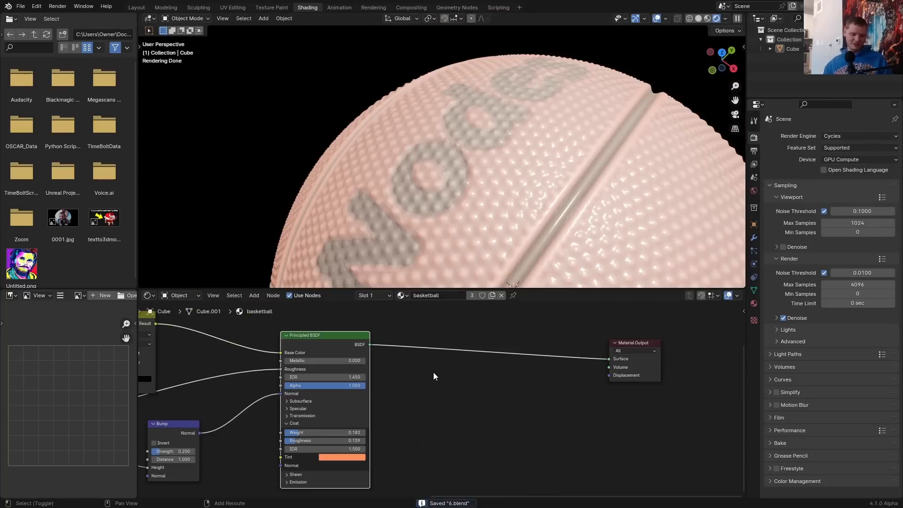
key("shift+a")
mouse_move(433, 371)
type("di")
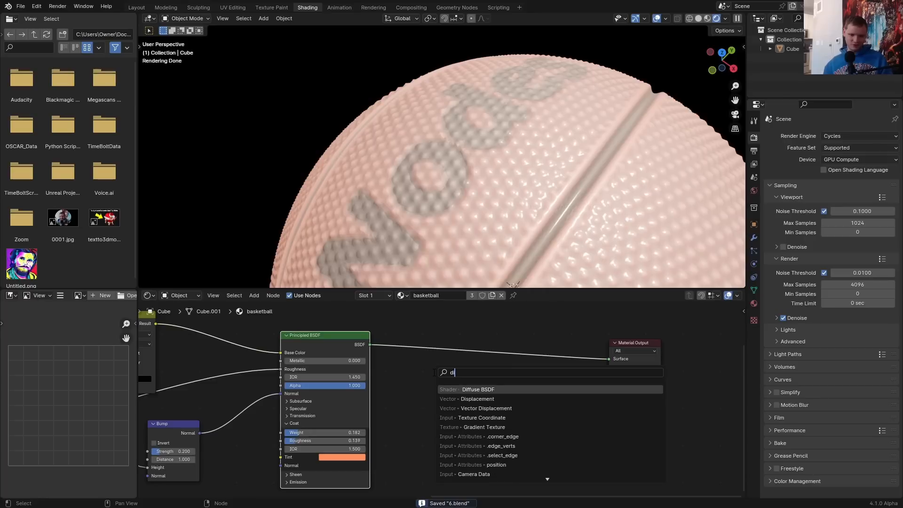
key("Return")
left_click(439, 394)
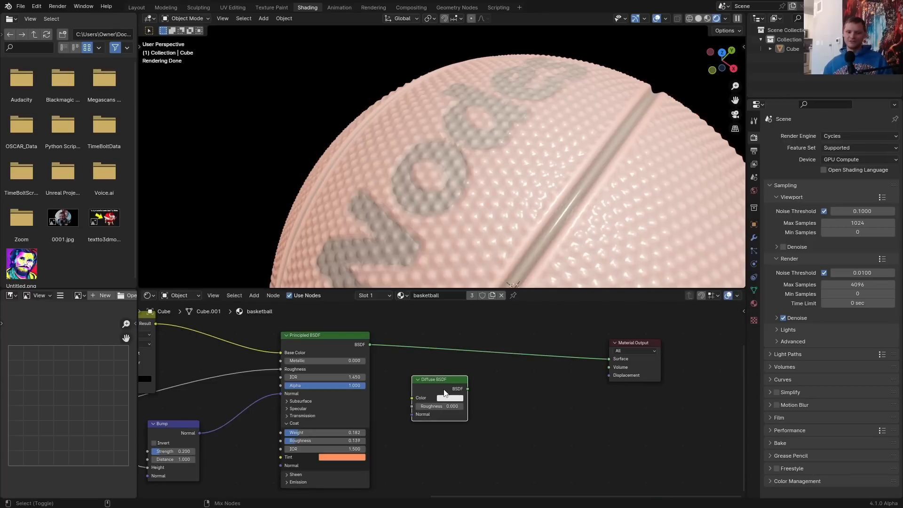
right_click_drag(443, 393, 353, 346, "ctrl+shift")
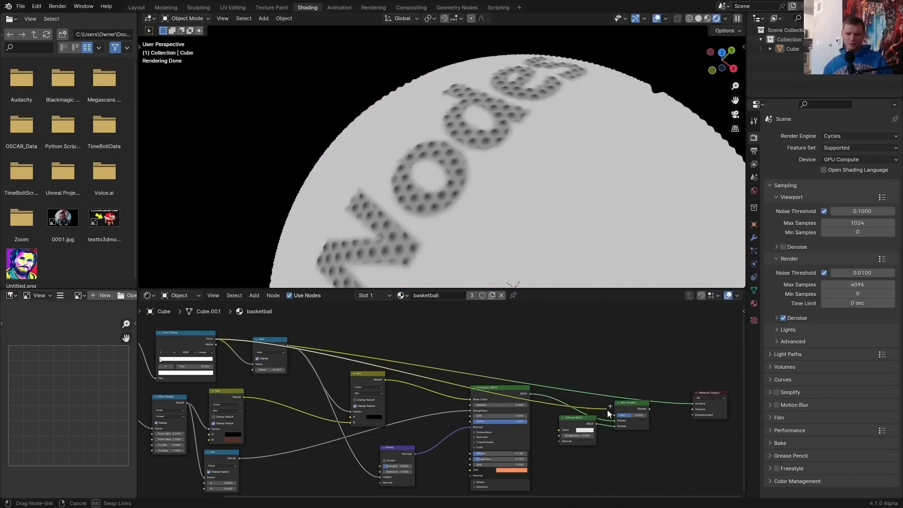
Drive the Mix Shader's Fac with the lettering's Color Ramp and output the Mix Shader to the material surface
left_click_drag(608, 412, 614, 413)
left_click(629, 408, "ctrl+shift")
middle_click_drag(614, 408, 606, 407)
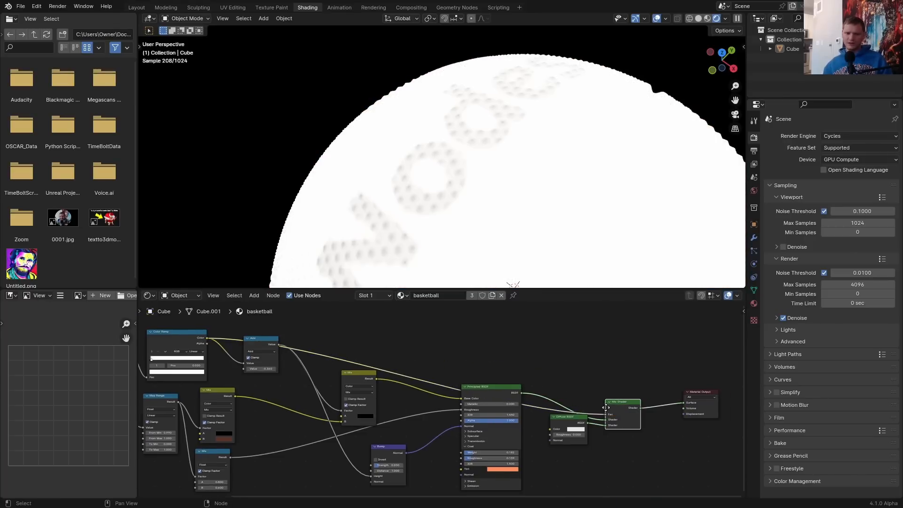
Darken the Diffuse BSDF's color to dark gray and swap the Mix Shader's two shader inputs
scroll(605, 407, "up", 4)
left_click(414, 352)
left_click(509, 260)
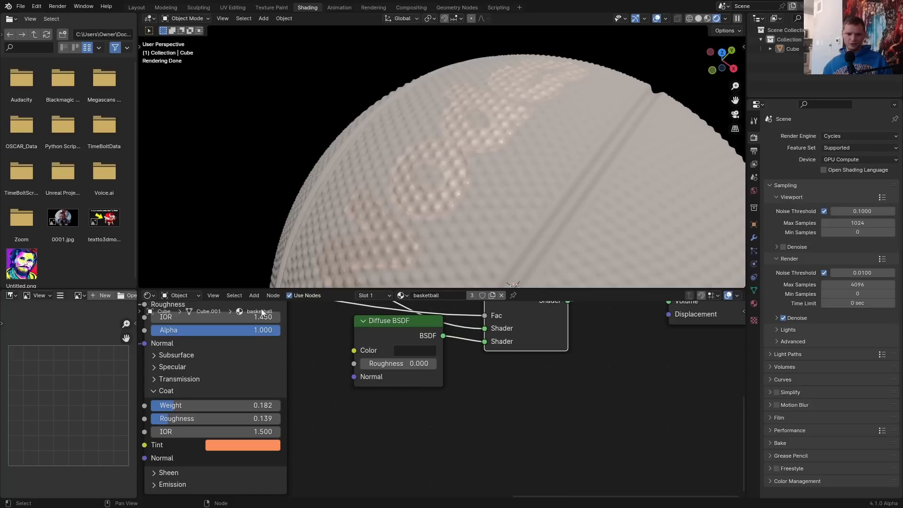
left_click_drag(392, 331, 382, 360)
middle_click_drag(512, 302, 489, 335)
left_click(492, 330)
key("alt+s")
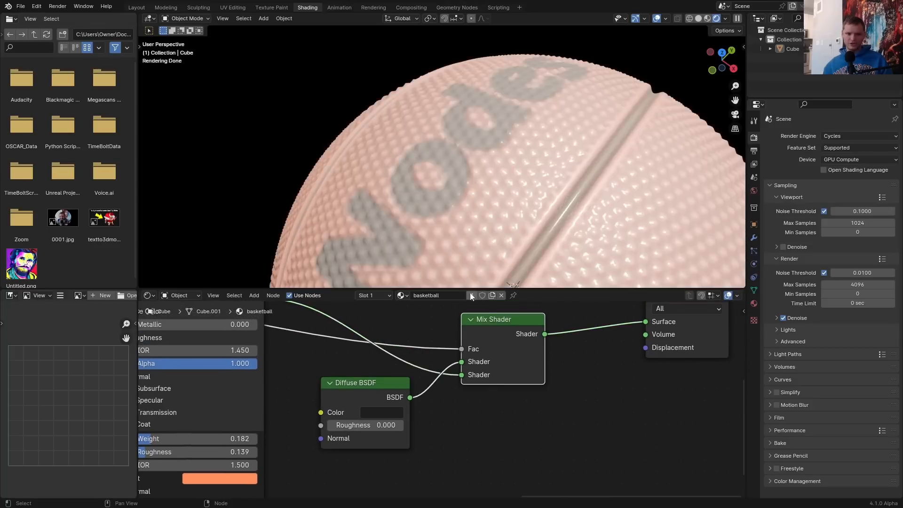
Set the Diffuse BSDF's color to black and its Roughness to 1.000
left_click(381, 412)
left_click_drag(479, 326, 477, 333)
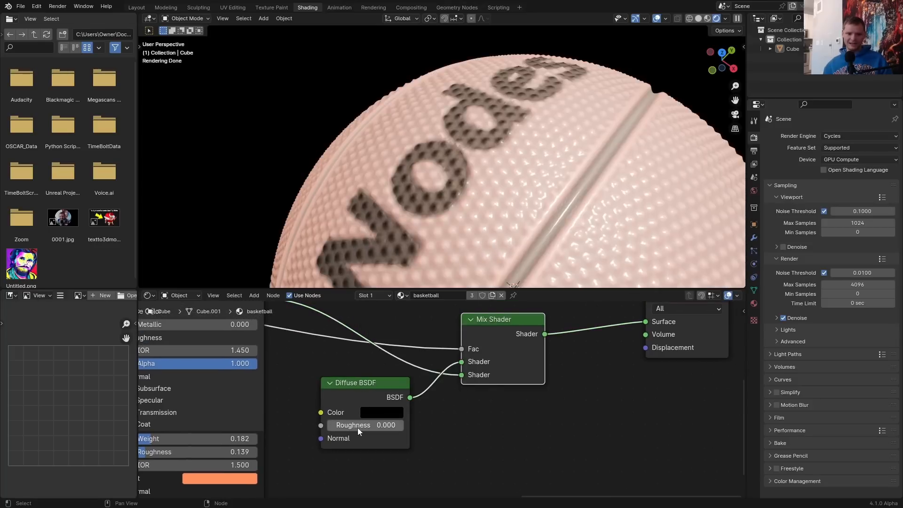
left_click_drag(358, 427, 437, 427)
Connect the Bump node's Normal output to the Diffuse BSDF's Normal input
scroll(422, 200, "down", 3)
left_click_drag(254, 410, 306, 414)
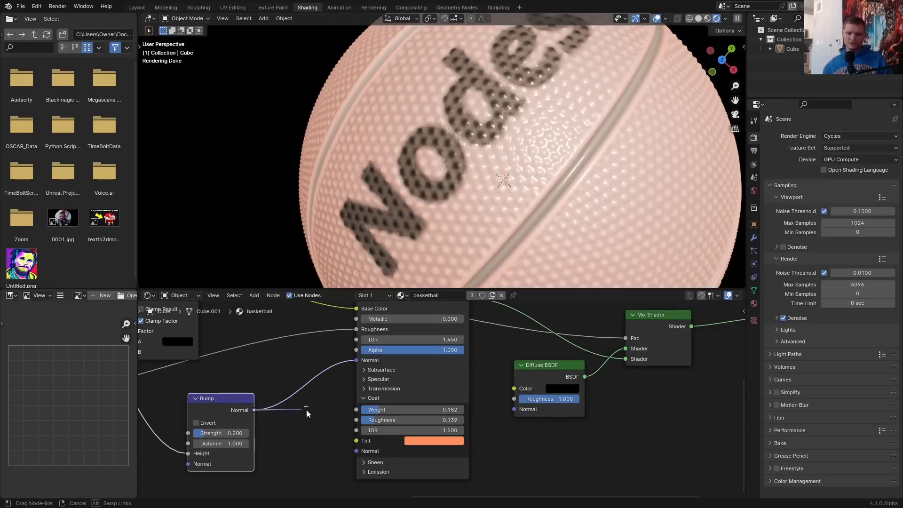
left_click_drag(512, 418, 514, 410)
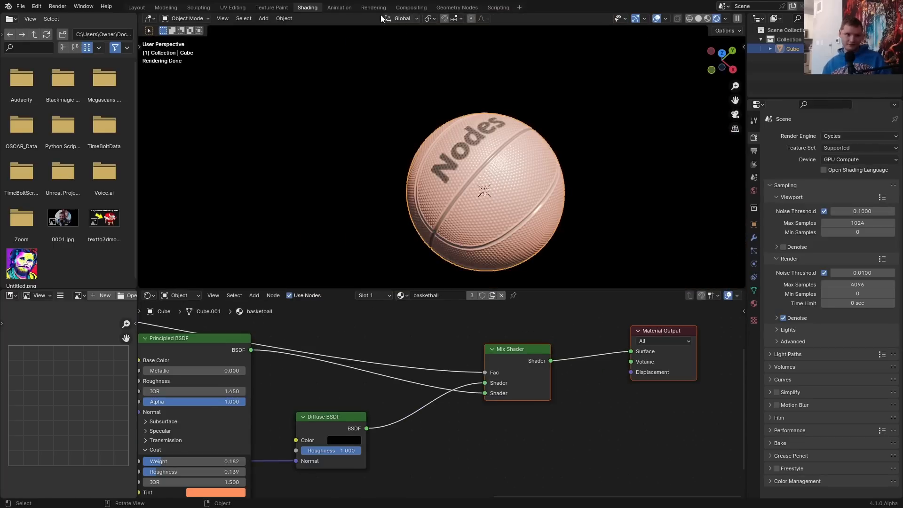
In the Geometry Nodes workspace, set the Size of the "Nodes" text node to 0.4 m
left_click(436, 8)
scroll(224, 334, "down", 6)
middle_click_drag(224, 334, 671, 280)
scroll(338, 379, "up", 10)
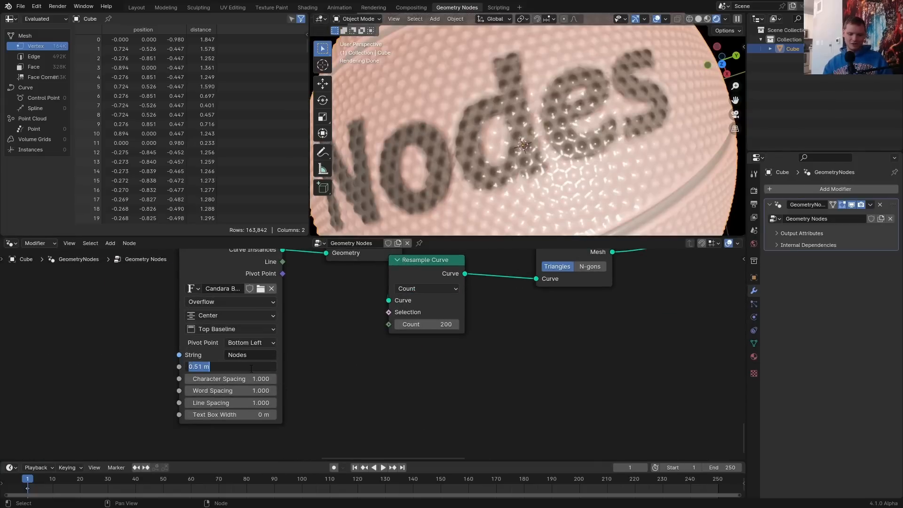
key("Return")
Load a Liberation font from the Windows Fonts folder for the "Nodes" text and save the file
scroll(423, 191, "down", 6)
left_click(261, 288)
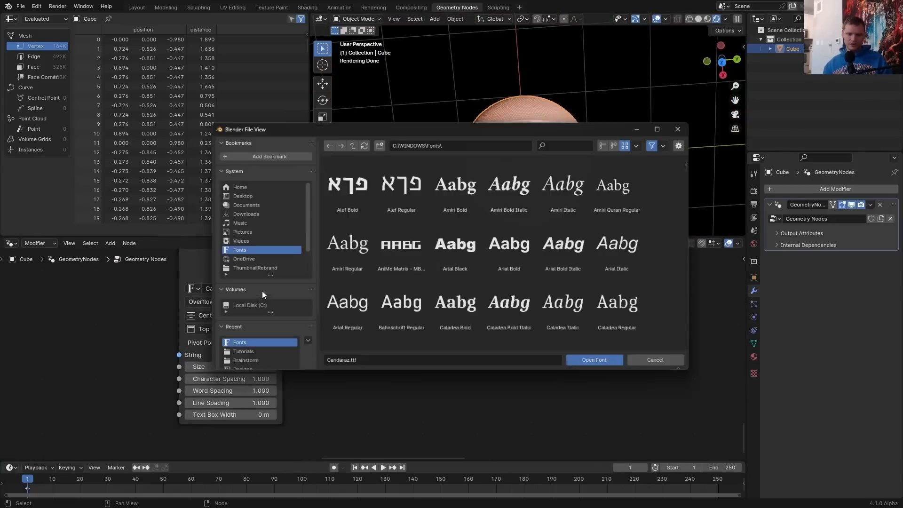
double_click(625, 329)
key("ctrl+s")
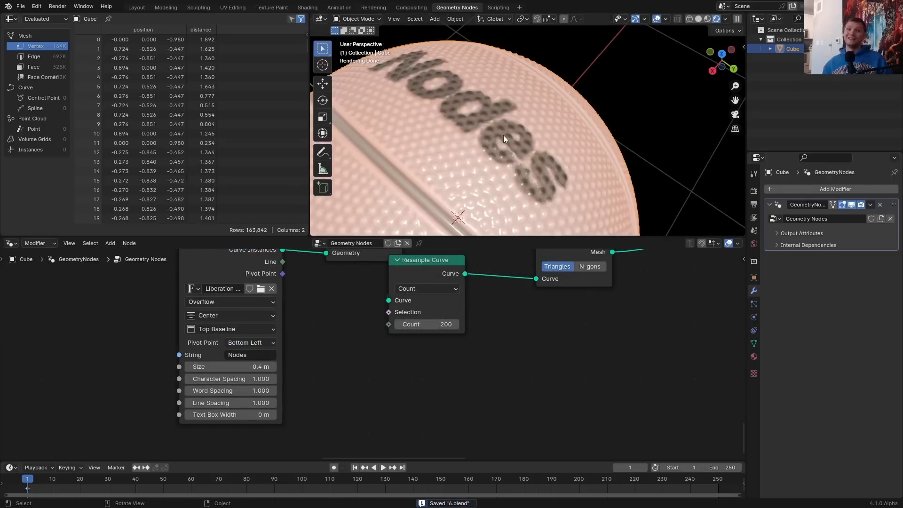
In the Shading workspace, duplicate the lettering's Color Ramp and set the copy's interpolation to Constant
mouse_move(503, 134)
middle_mouse_down()
mouse_move(490, 146)
mouse_move(523, 158)
mouse_move(498, 129)
middle_mouse_up()
left_click_drag(477, 137, 524, 138)
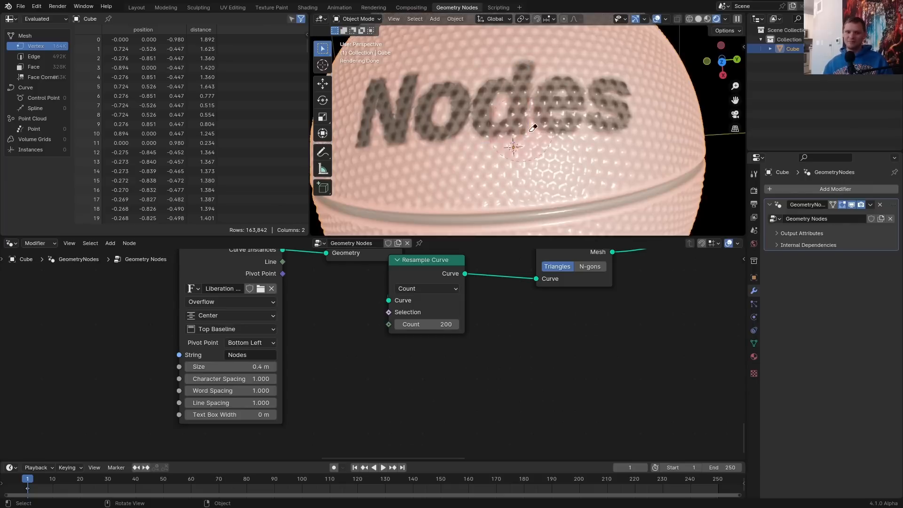
left_click(318, 6)
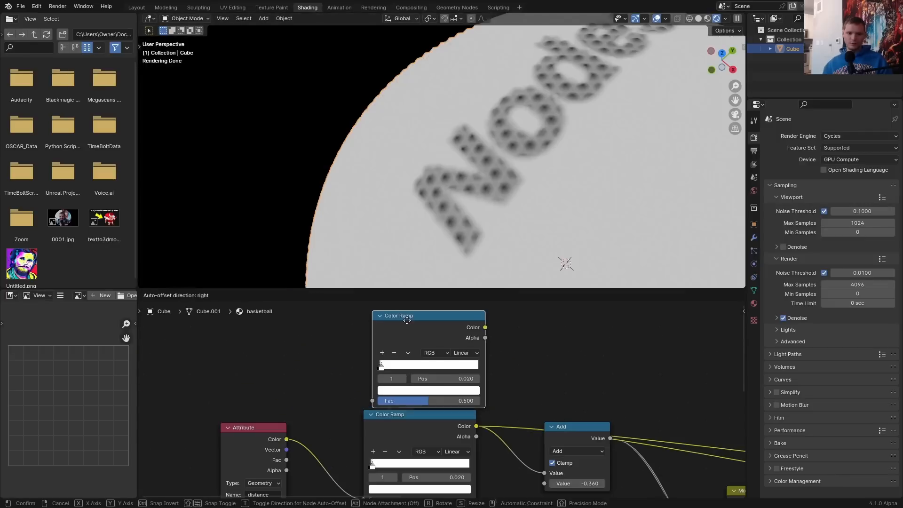
scroll(404, 362, "up", 3)
left_click(430, 353)
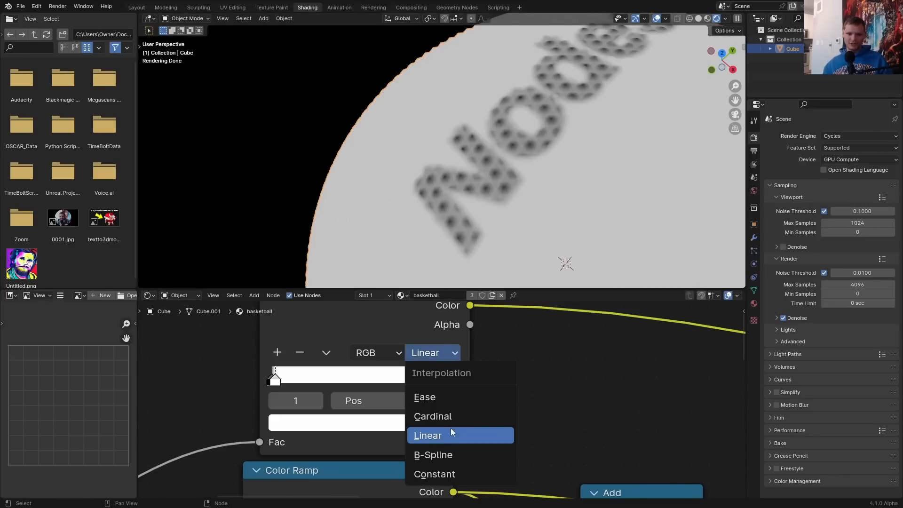
left_click(432, 473)
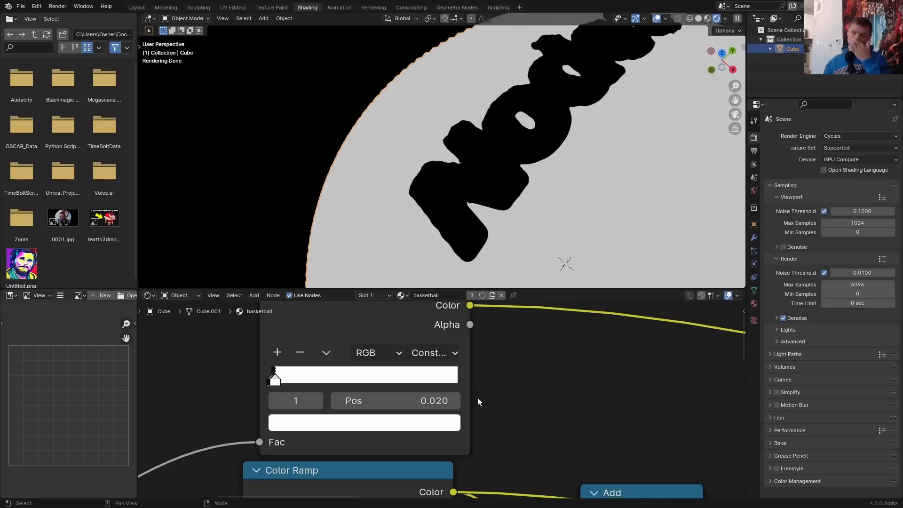
Duplicate the first color Mix node, insert it before the final color Mix, and drive its Factor with the Constant Color Ramp
scroll(475, 376, "down", 6)
left_click_drag(453, 383, 443, 384)
left_click(321, 412)
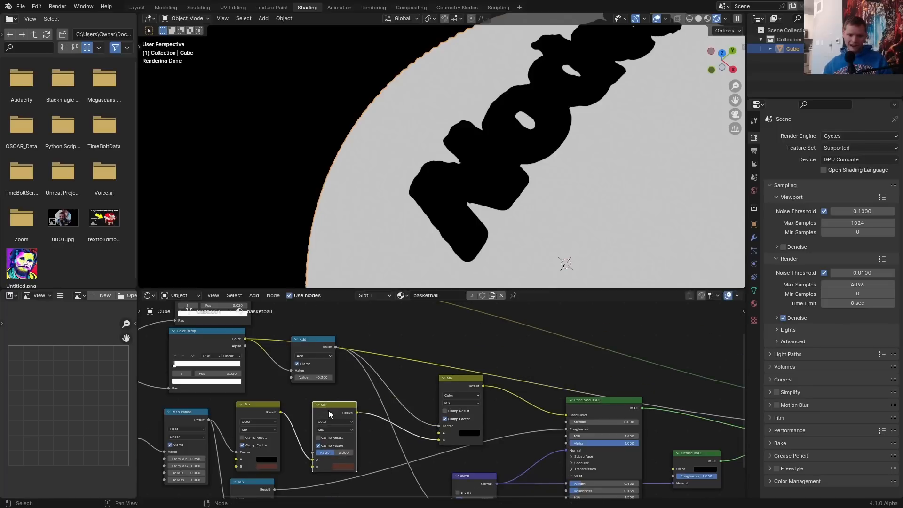
left_click_drag(328, 414, 351, 399)
middle_click_drag(351, 400, 452, 433)
scroll(451, 433, "down", 1)
left_click_drag(366, 323, 432, 456)
scroll(440, 472, "up", 5)
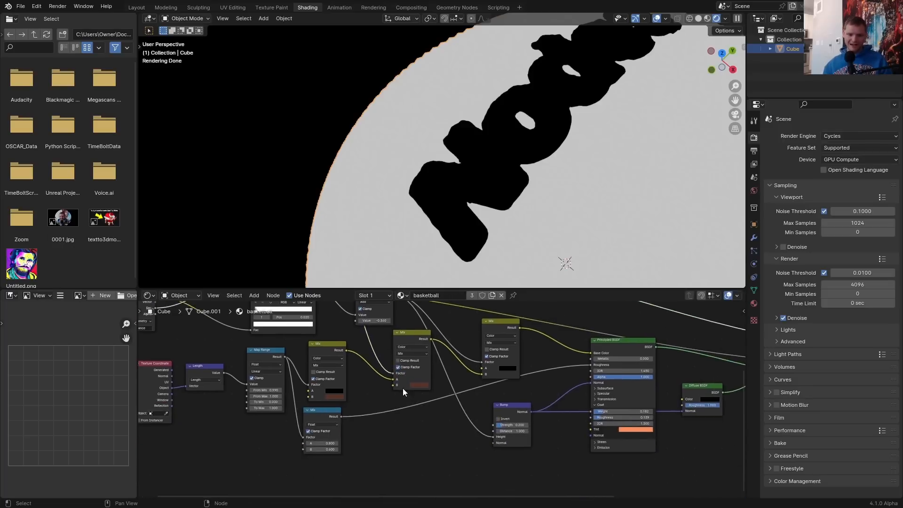
Set the inserted Mix's A color to bright green with the original color in B, and preview the Principled BSDF alone
left_click(368, 352)
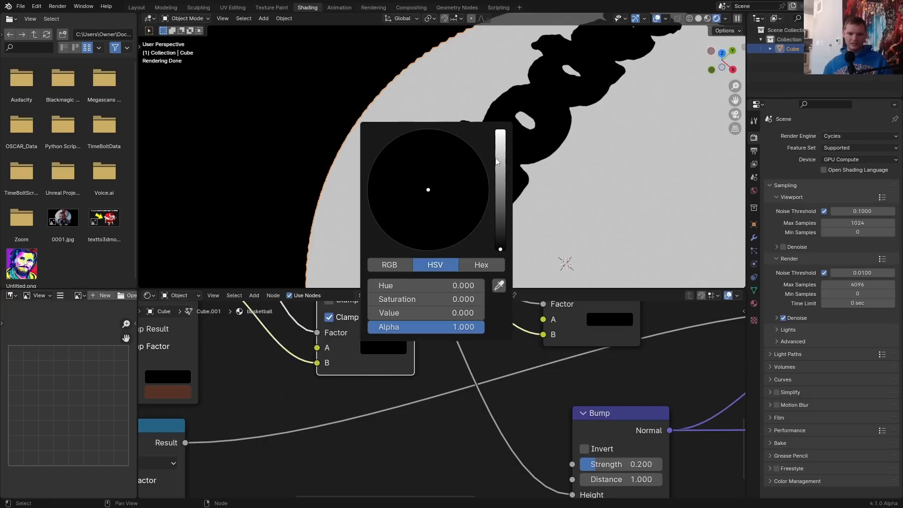
left_click_drag(499, 160, 500, 129)
left_click(372, 168)
scroll(484, 402, "down", 4)
middle_click_drag(658, 376, 426, 388)
left_click(435, 348, "ctrl+shift")
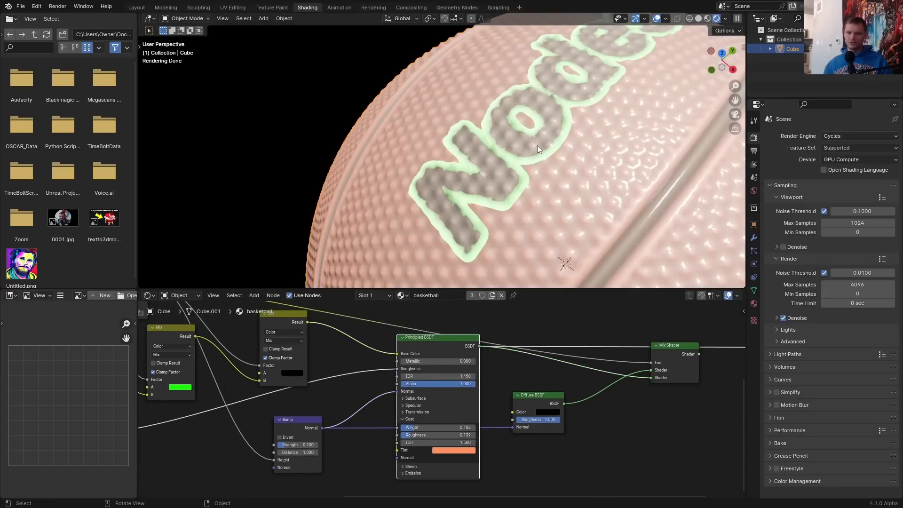
Output the Mix Shader to the material surface again and change the lettering's green outline color to a muted gold
middle_click_drag(549, 161, 537, 185)
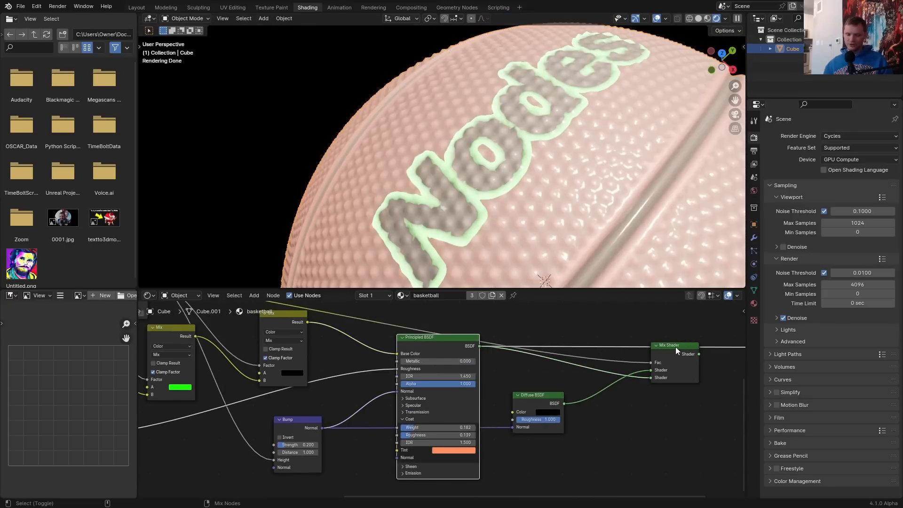
left_click(675, 346, "ctrl+shift")
left_click(504, 448)
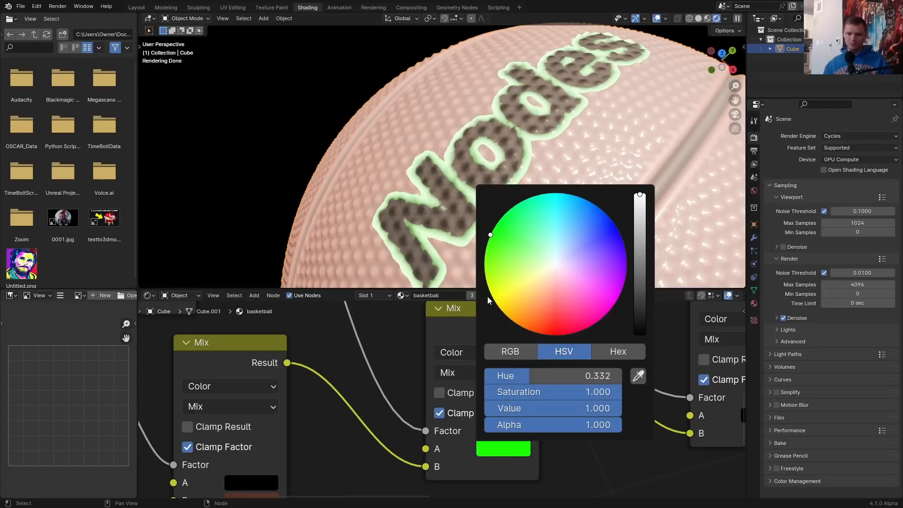
left_click_drag(488, 301, 508, 320)
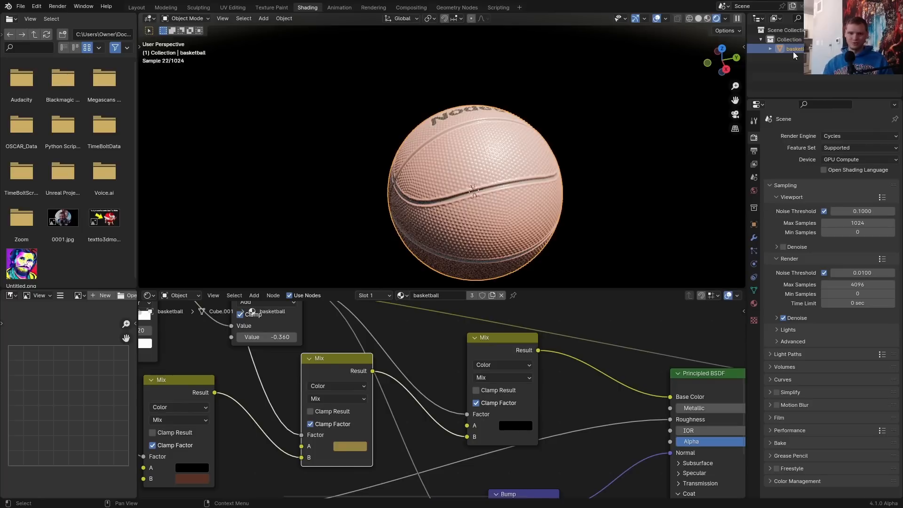
Rename the object basketball and collect all its geometry nodes except the Group Output into a node group named Basketball
key("Return")
left_click(457, 8)
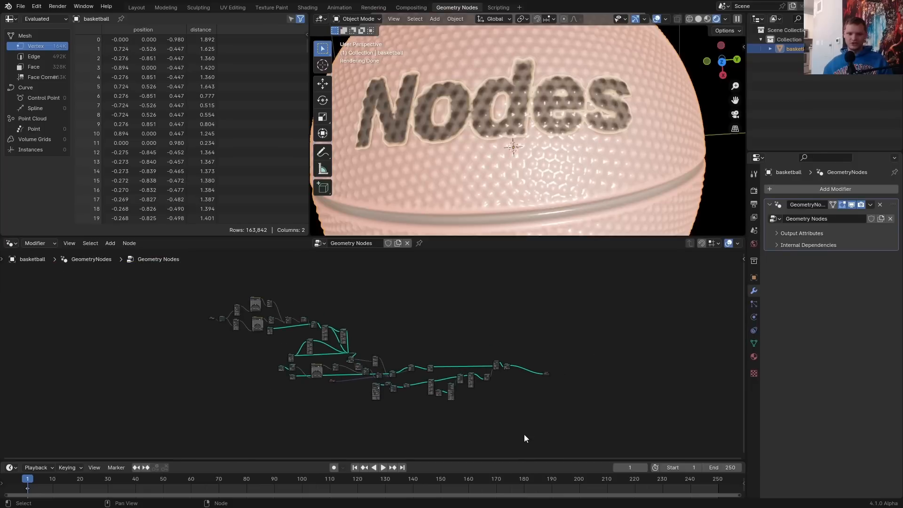
left_click_drag(524, 434, 168, 281)
key("ctrl+g")
key("Tab")
scroll(388, 366, "up", 8)
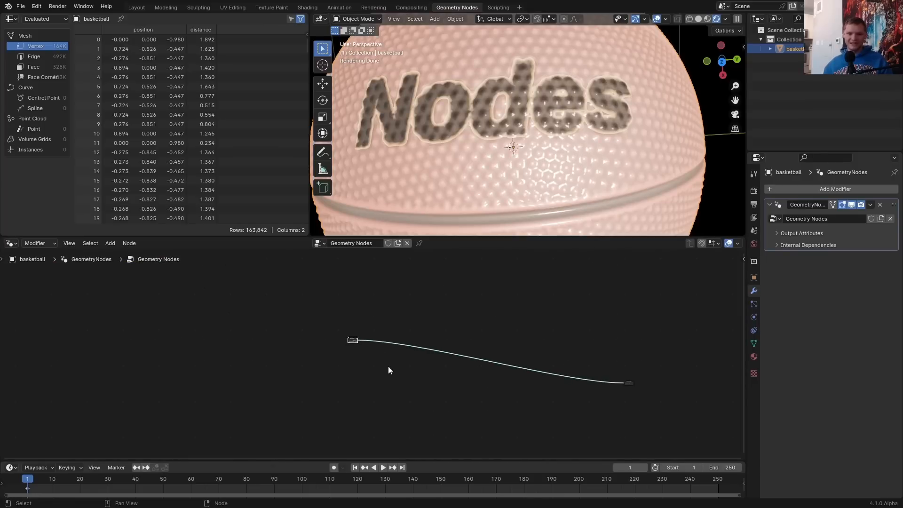
key("g")
left_click(649, 417)
middle_click_drag(650, 418, 385, 359)
key("Home")
Give the Basketball group node a custom dark blue color, move it away from the Group Output, and save the file
key("n")
left_click(739, 287)
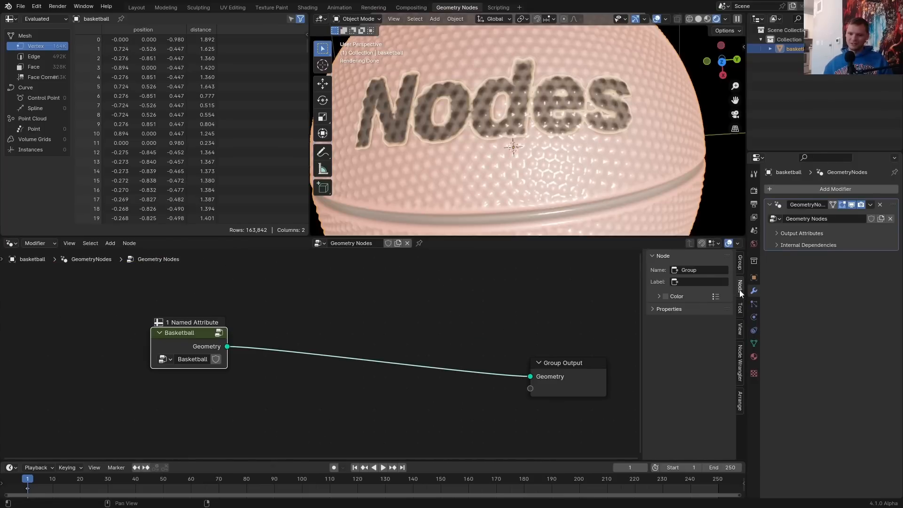
left_click(665, 296)
left_click(658, 296)
left_click(683, 311)
left_click_drag(686, 233, 728, 187)
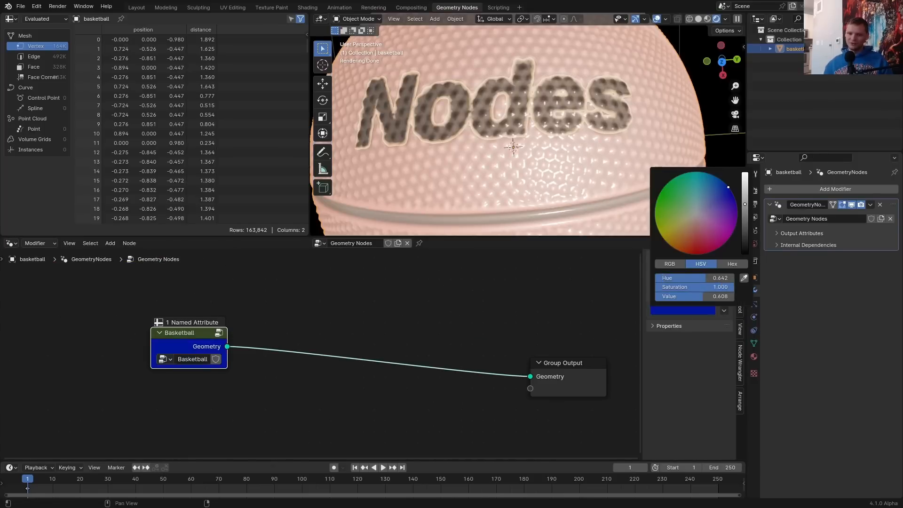
left_click_drag(195, 347, 100, 366)
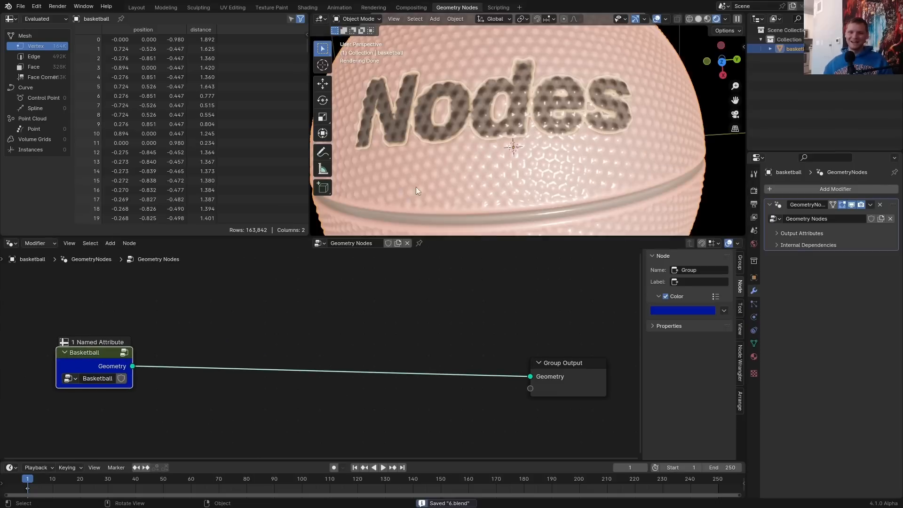
Add a Points node and connect it to the Group Output in place of the Basketball group
scroll(501, 122, "down", 8)
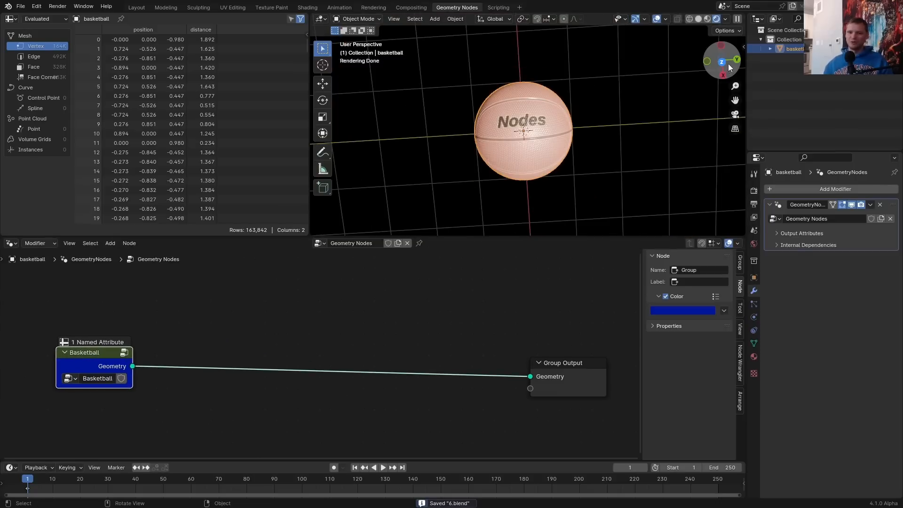
key("KP_1")
scroll(548, 126, "down", 5)
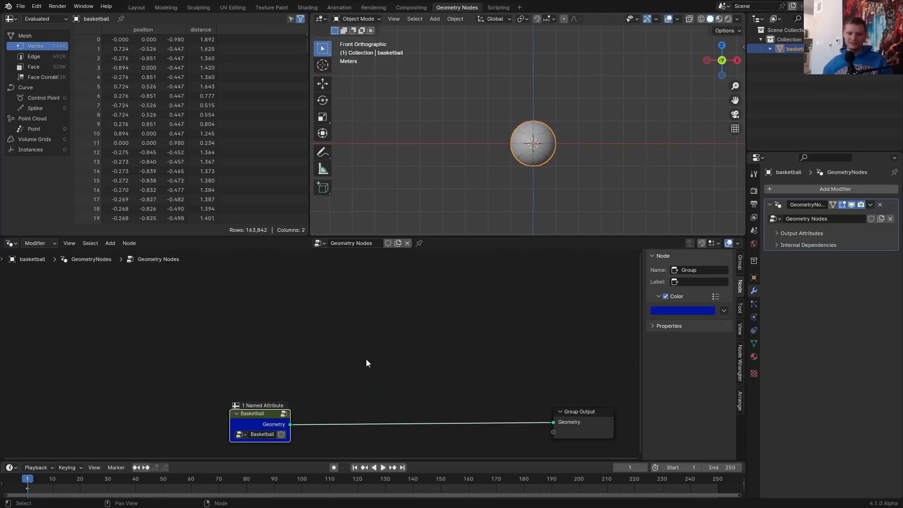
key("shift+a")
type("points")
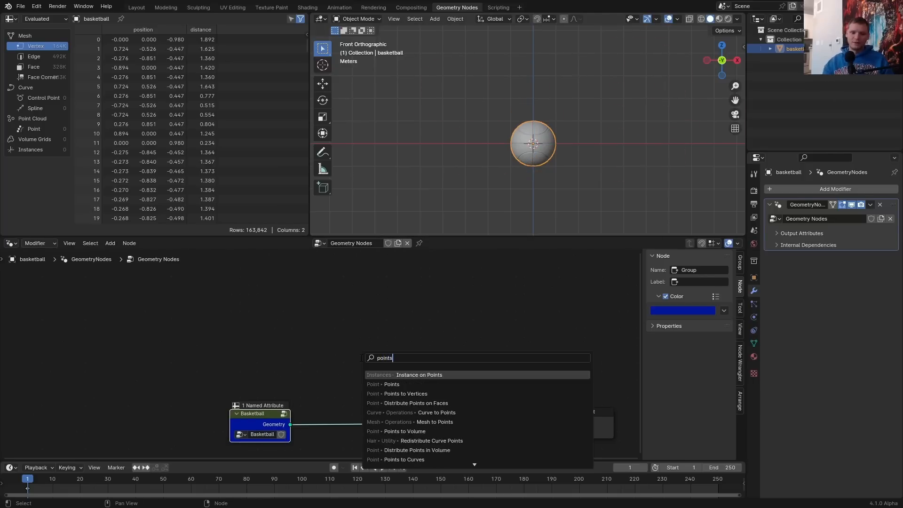
left_click(393, 384)
left_click(207, 298)
left_click(230, 307, "alt+shift")
scroll(207, 325, "up", 3)
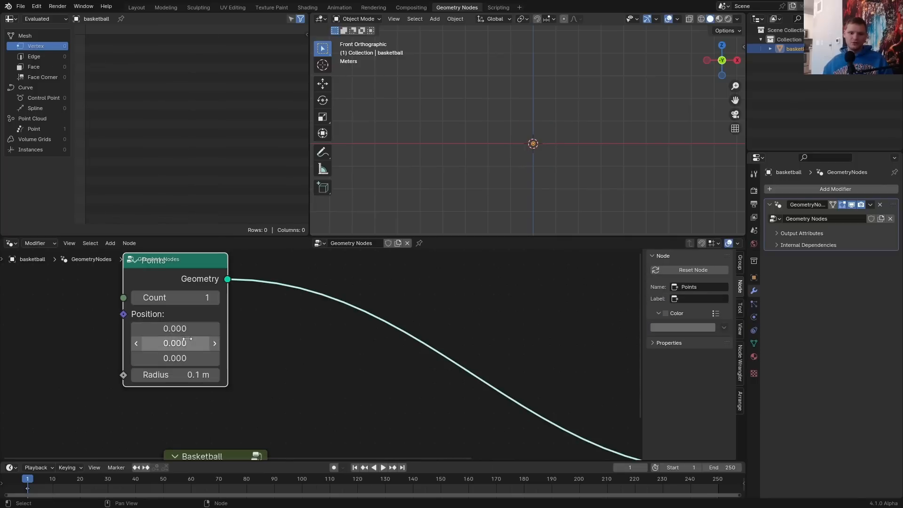
Set the Points node's X and Z position to 0.5
left_click(184, 333)
type(".5")
key("Tab")
key("Tab")
type(".5")
key("Return")
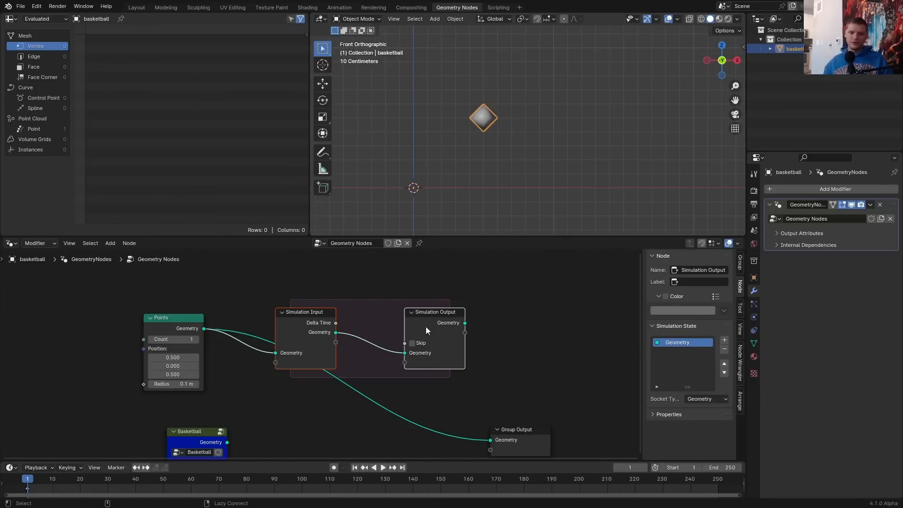
Insert a simulation zone after the Points node and connect the Simulation Output's Geometry to the Group Output
middle_click_drag(426, 326, 292, 258)
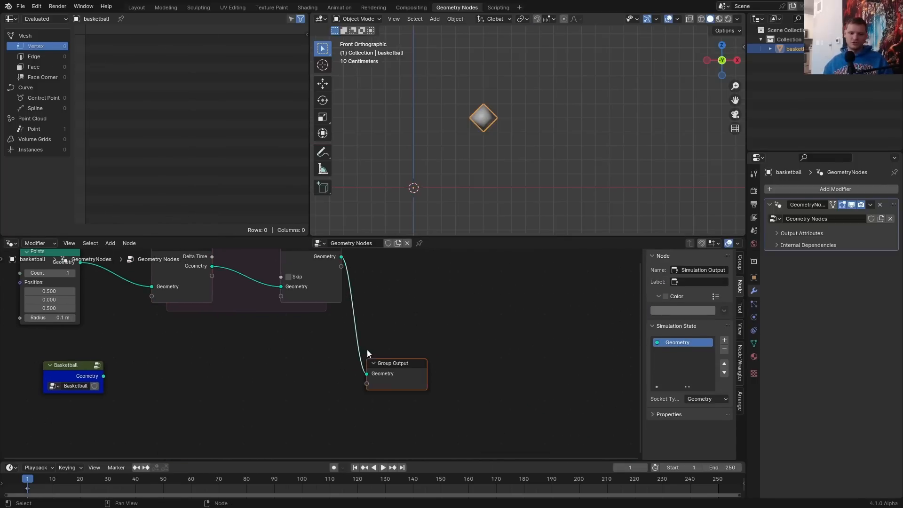
Move the Group Output up in line with the chain and shift the Simulation Output away to widen the simulation zone
left_click_drag(387, 385, 394, 294)
middle_click_drag(394, 295, 436, 373)
left_click_drag(502, 399, 318, 336)
key("g")
left_click(557, 329)
middle_click_drag(359, 314, 354, 336)
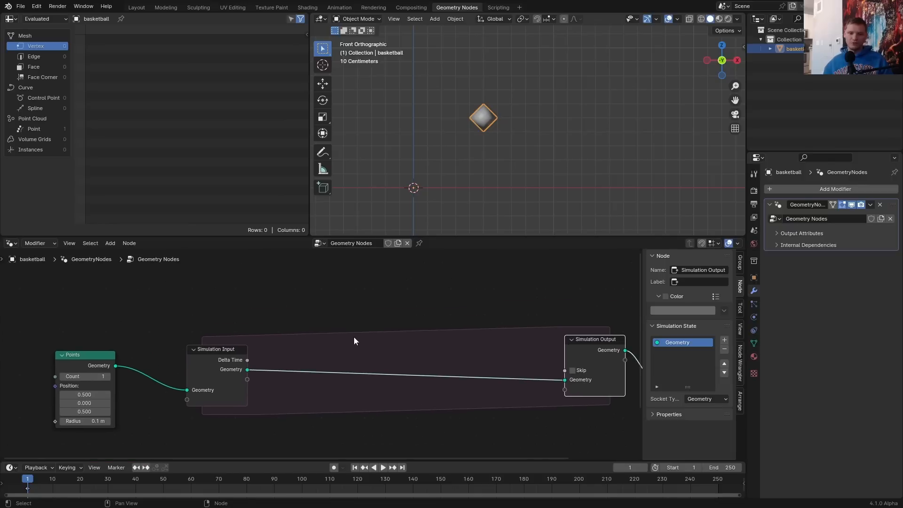
Insert a Set Position node inside the simulation zone, just before the Simulation Output
key("shift+a")
type("set p")
key("Return")
left_click(473, 336)
Add a vector Named Attribute node named "v" and connect its Attribute to the Set Position Offset
scroll(468, 358, "up", 4)
middle_click_drag(463, 363, 454, 294)
left_click_drag(515, 328, 433, 379)
type("named")
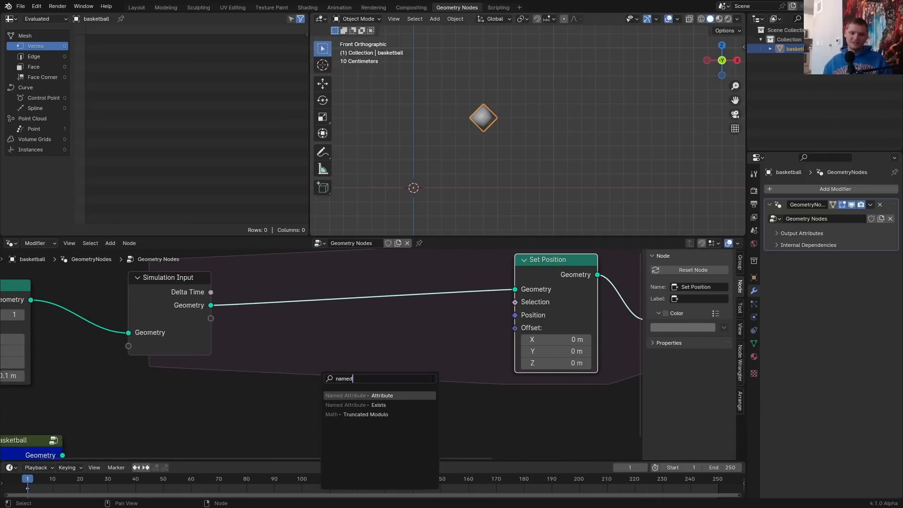
Insert a vector Store Named Attribute node named "v" before Set Position and feed its Value from the "v" Named Attribute
key("shift+a")
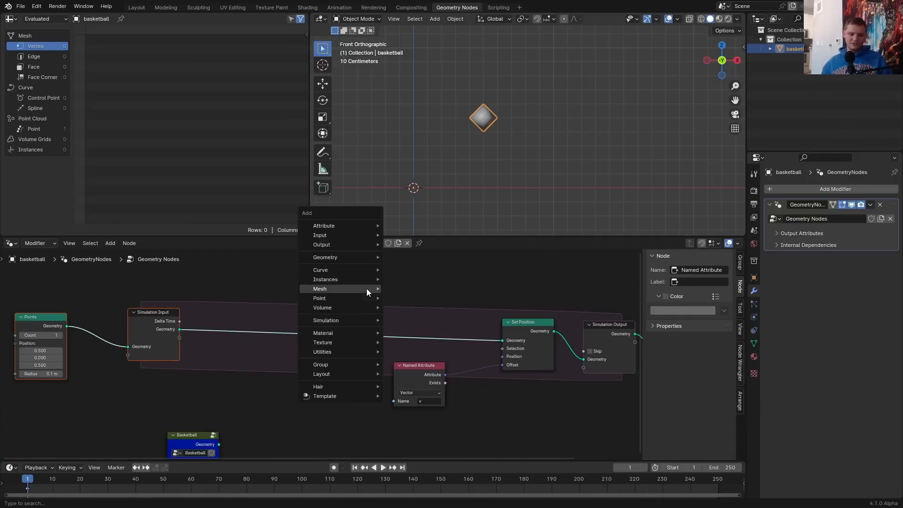
type("store")
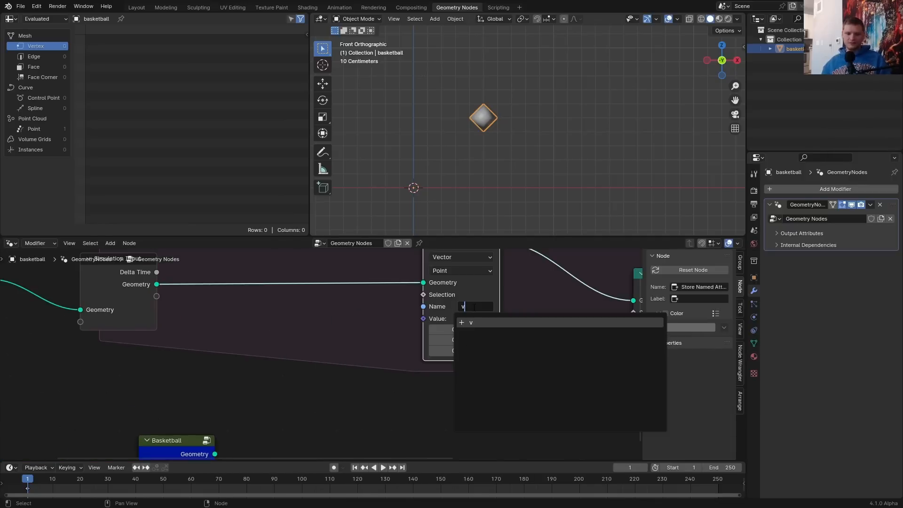
key("Return")
left_click_drag(544, 351, 423, 319)
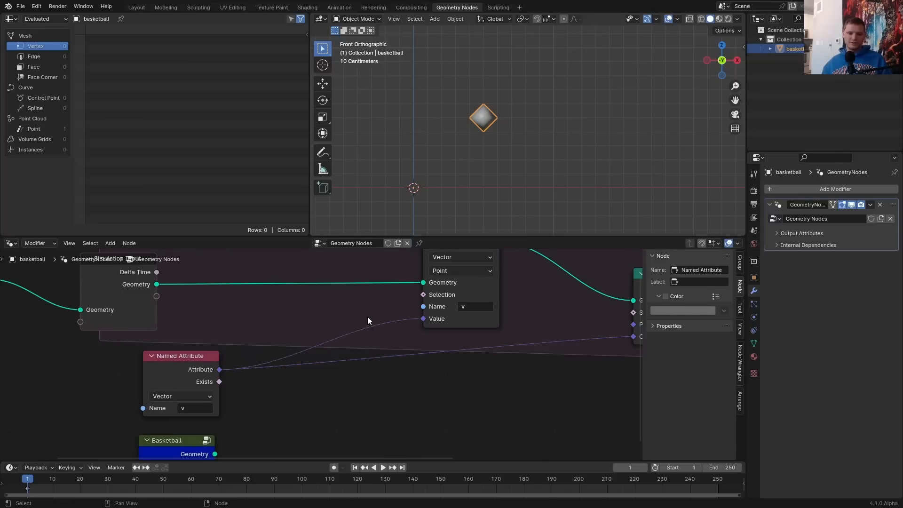
Duplicate the "v" Named Attribute node and name the copy's attribute "a"
key("shift+d")
left_click(331, 434)
left_click(330, 434)
type("a")
key("Return")
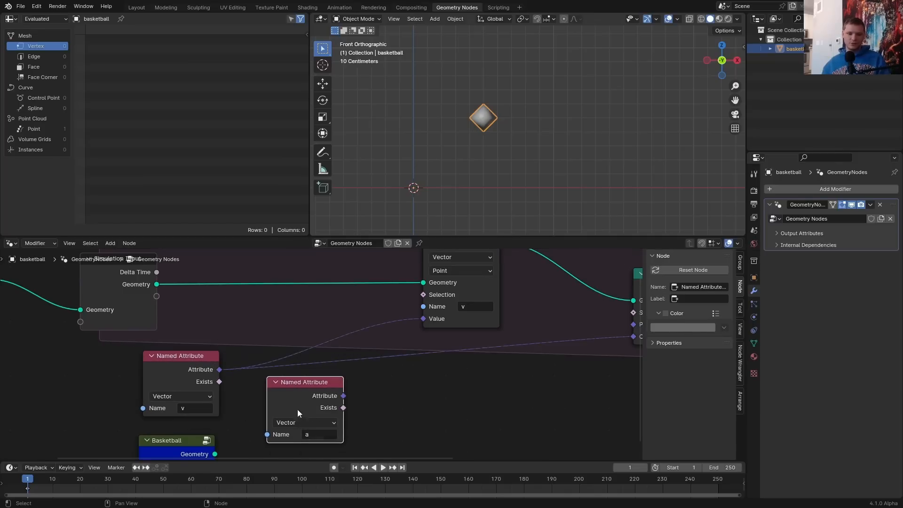
Insert a vector Add node before the stored "v" Value, summing the "v" and "a" attributes
left_click_drag(292, 396, 275, 409)
key("shift+a")
left_click(386, 354)
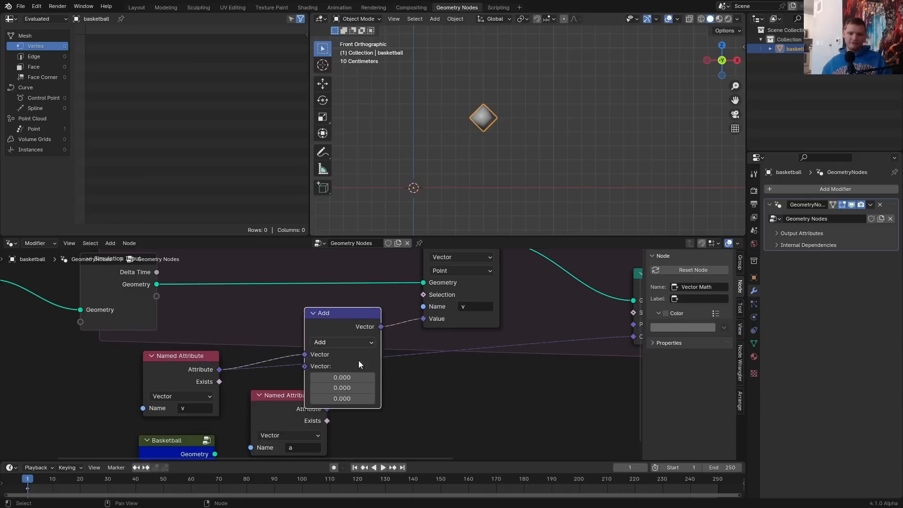
Insert a copy of the vector Store Named Attribute node right after the Simulation Input and name it "a"
left_click(184, 319)
middle_click_drag(181, 398, 308, 369)
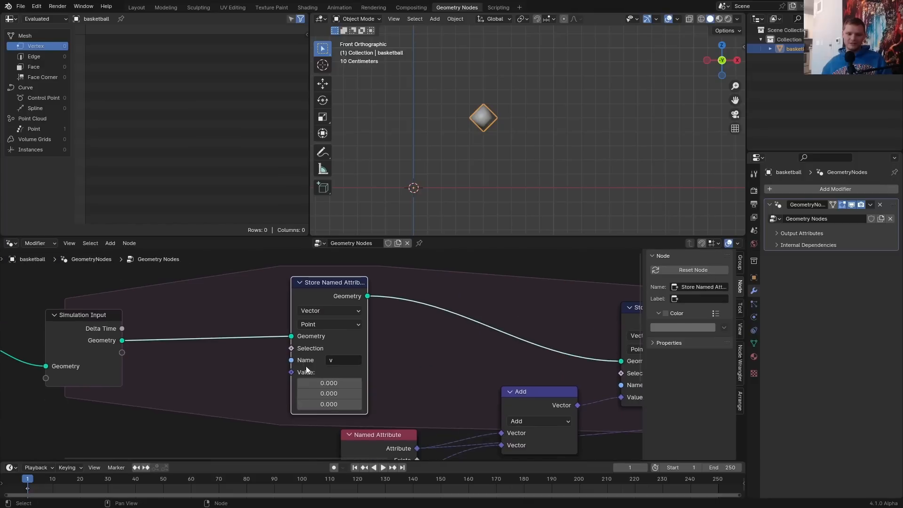
left_click(329, 360)
type("a")
key("Return")
Set the stored "a" attribute's Z value to -0.03 and preview the falling point
scroll(322, 355, "up", 3)
left_click(326, 416)
left_click_drag(325, 417, 312, 417)
scroll(480, 132, "down", 6)
key("space")
key("Escape")
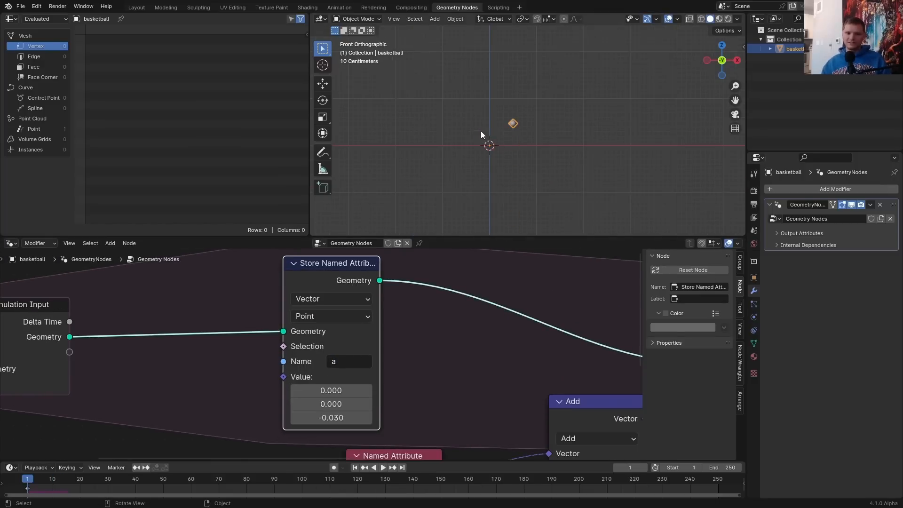
Divide the "a" attribute's Z value by 3 to make it -0.01, play the simulation and return to the first frame
left_click(356, 416)
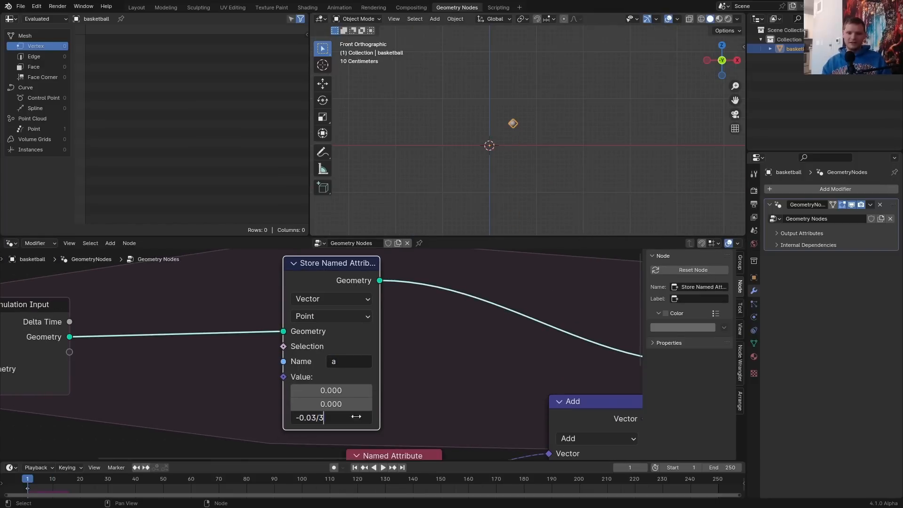
type("/3")
key("Return")
key("space")
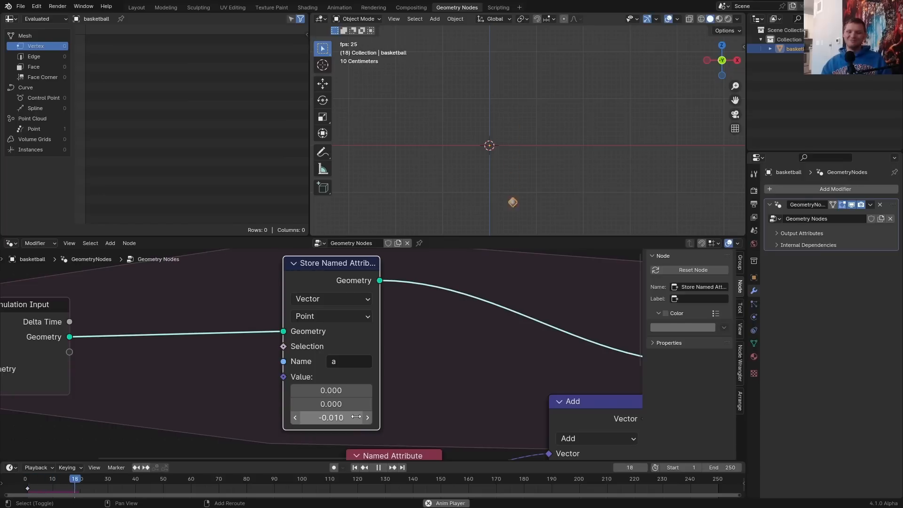
key("shift+Left")
Sketch annotation lines for the floor, walls and upward bounce around the point, and erase them
left_click_drag(449, 168, 556, 165)
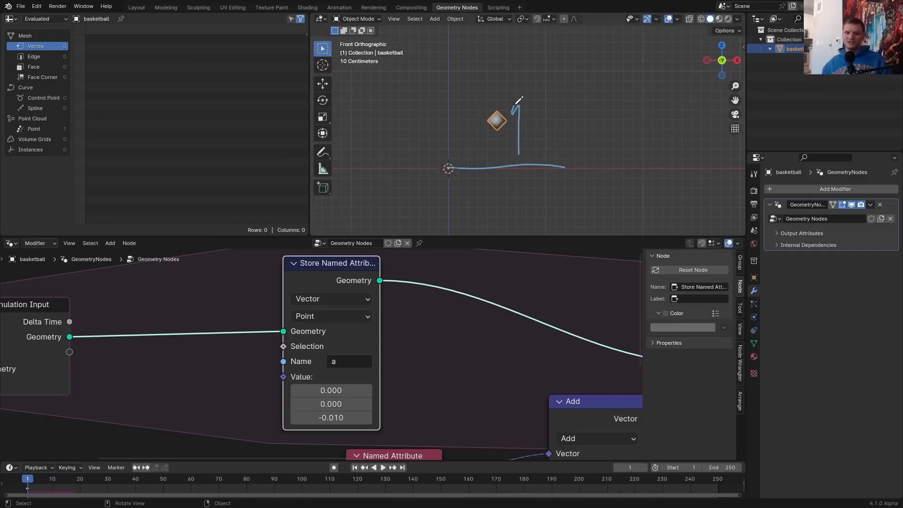
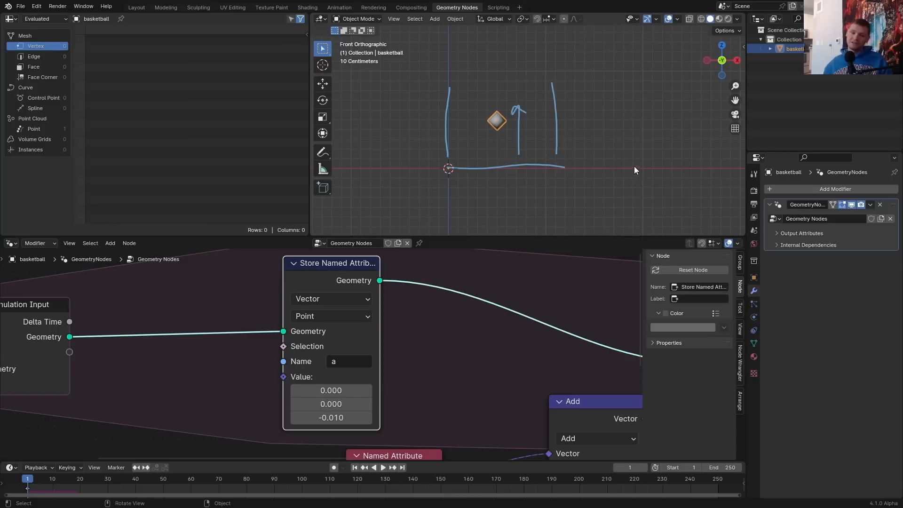
mouse_move(634, 166)
right_mouse_down()
mouse_move(443, 97)
mouse_move(423, 101)
right_mouse_up()
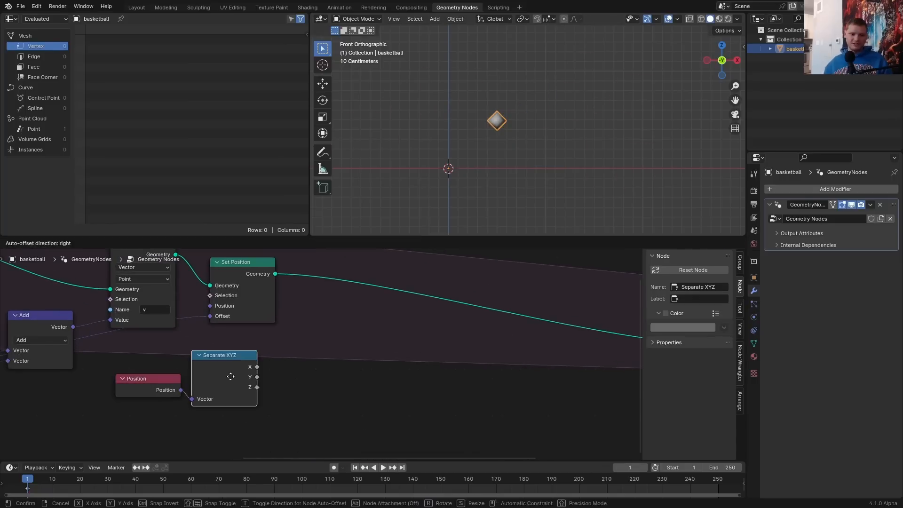
Add Position and Separate XYZ nodes and feed Z into a float Less Than comparison with B at 0
scroll(263, 388, "up", 2)
left_click_drag(234, 398, 324, 388)
type("less")
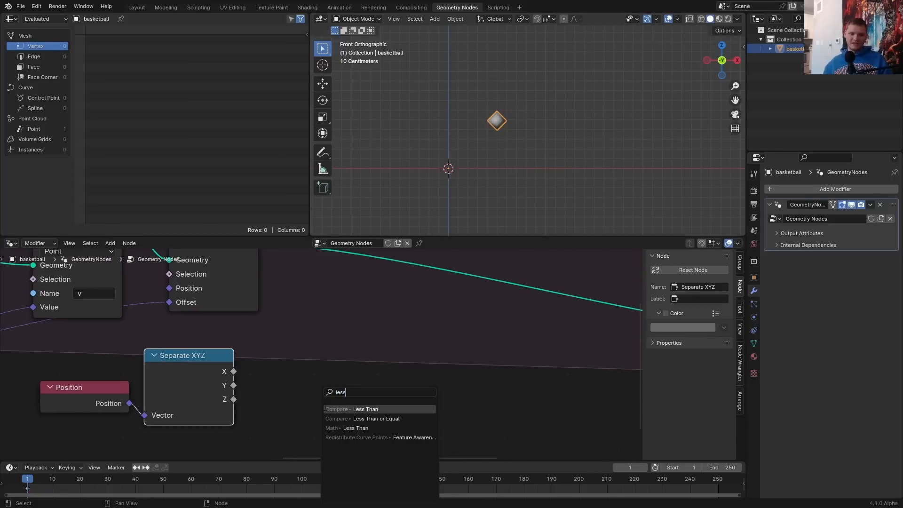
key("Return")
left_click_drag(433, 167, 589, 167)
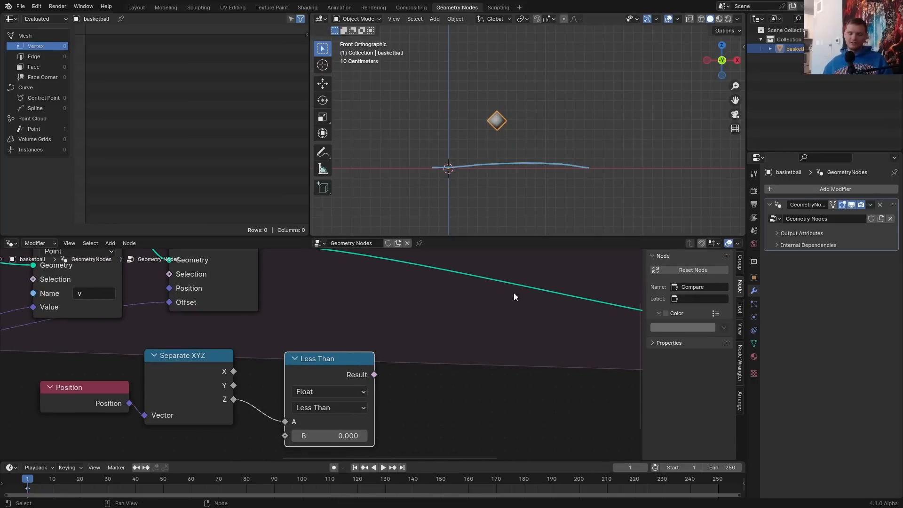
key("ctrl+z")
Duplicate the "v" Store Named Attribute node and insert the copy between Set Position and the Simulation Output
scroll(322, 356, "down", 2)
middle_click_drag(322, 355, 375, 405)
left_click(213, 307)
key("shift+d")
left_click(607, 338)
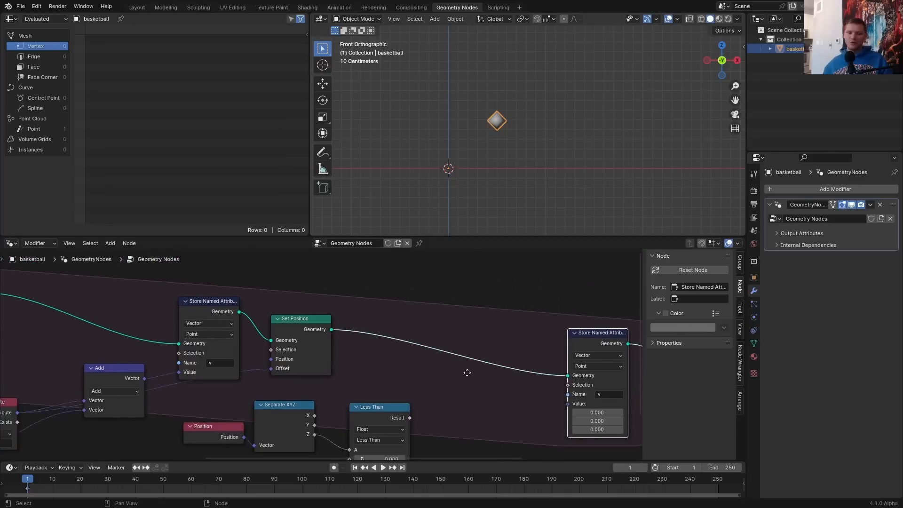
Duplicate the "v" Named Attribute node and connect its Attribute to the new Store Named Attribute's Value
middle_click_drag(468, 373, 479, 329)
left_click(3, 368)
key("shift+d")
left_click(479, 443)
middle_click_drag(479, 443, 374, 394)
right_click_drag(374, 395, 503, 331, "alt")
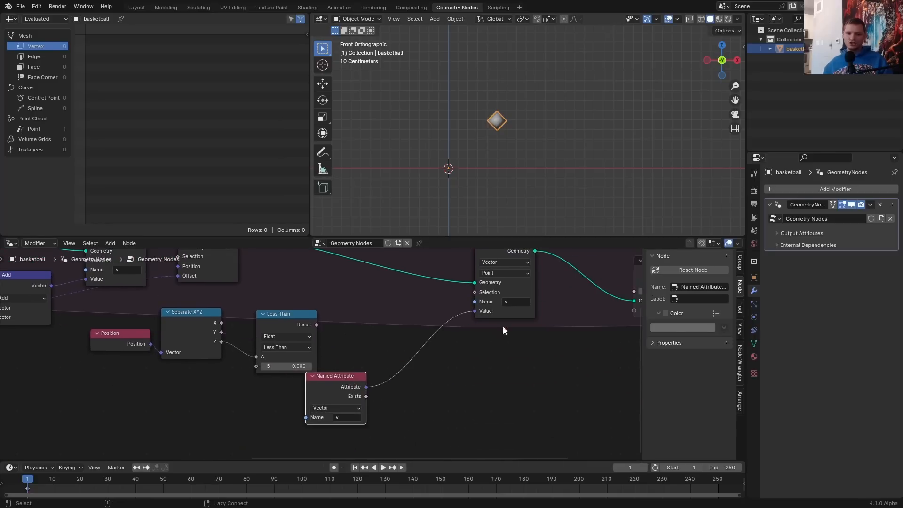
Insert a Vector Math node set to Multiply between the copied "v" Named Attribute and the second "v" Store Named Attribute
left_click_drag(325, 387, 228, 397)
key("shift+a")
type("ve")
key("Return")
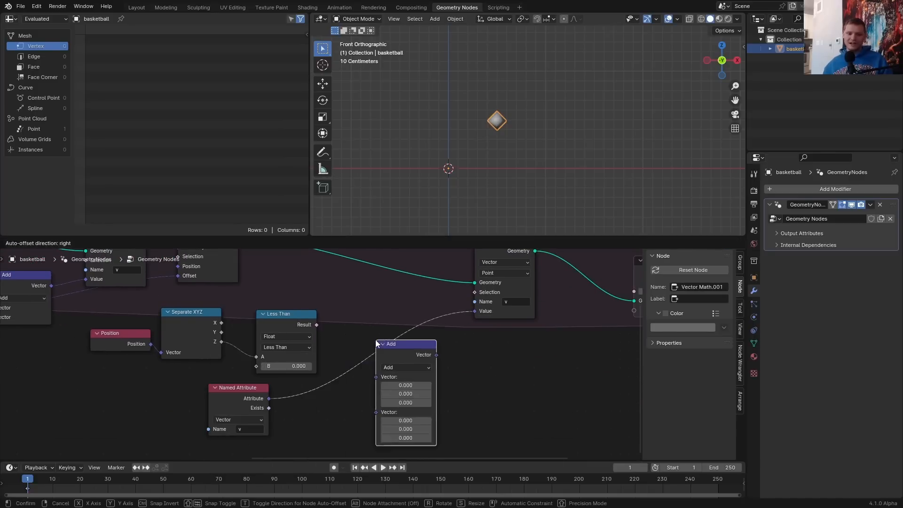
left_click(378, 337)
scroll(406, 366, "up", 2)
left_click(407, 370)
left_click(408, 343)
Set the Multiply node's factors to 1 for X and -1 for Z
left_click(421, 415)
type("-1")
key("Return")
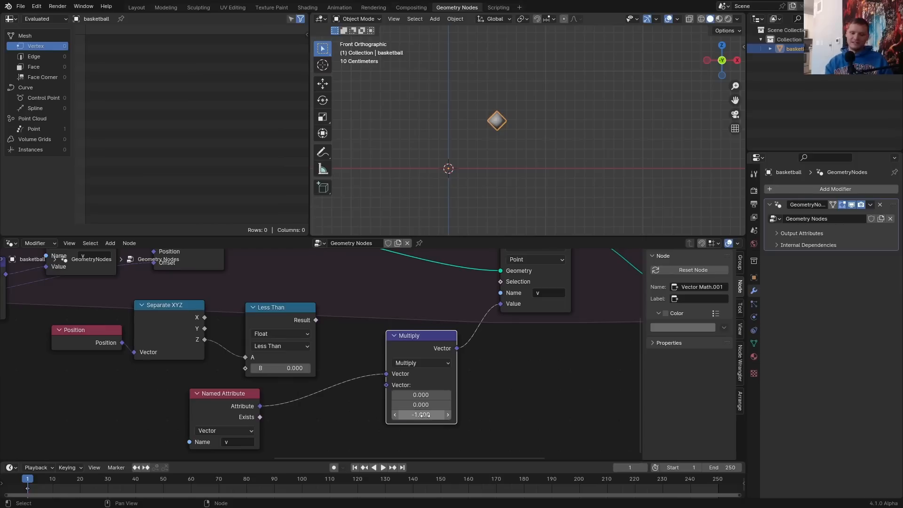
left_click(408, 394)
type("1")
key("Return")
Connect the Less Than Result to the second "v" Store Named Attribute's Selection and play the simulation
middle_click_drag(527, 368, 504, 411)
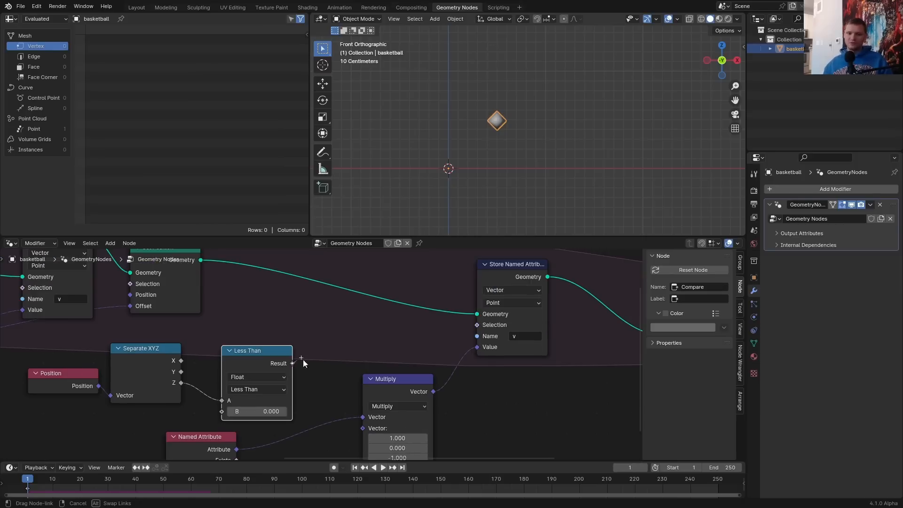
left_click_drag(292, 363, 477, 325)
key("space")
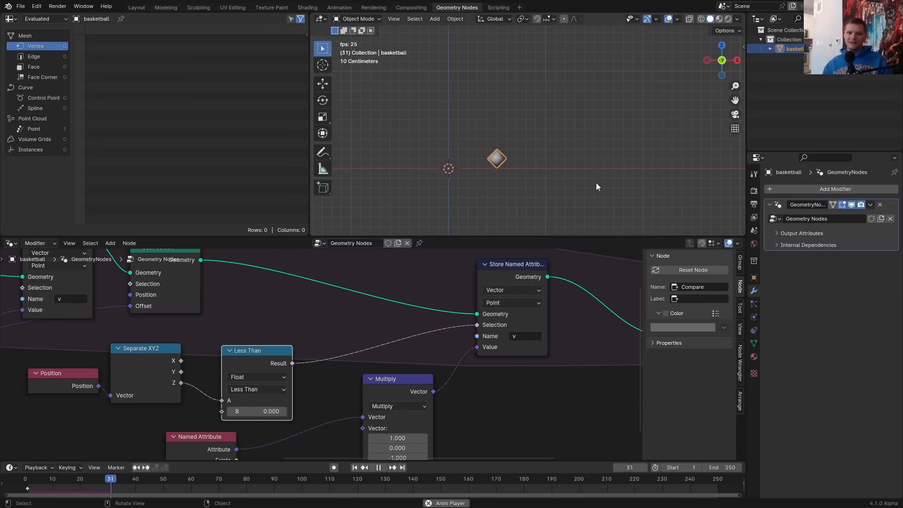
key("space")
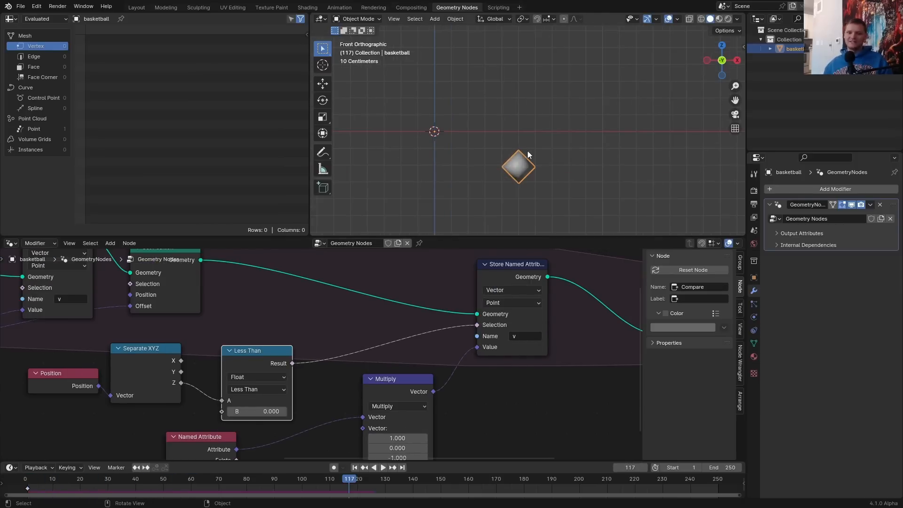
Annotate the point's outline and the floor line above it, and undo the annotations
left_click_drag(521, 148, 519, 178)
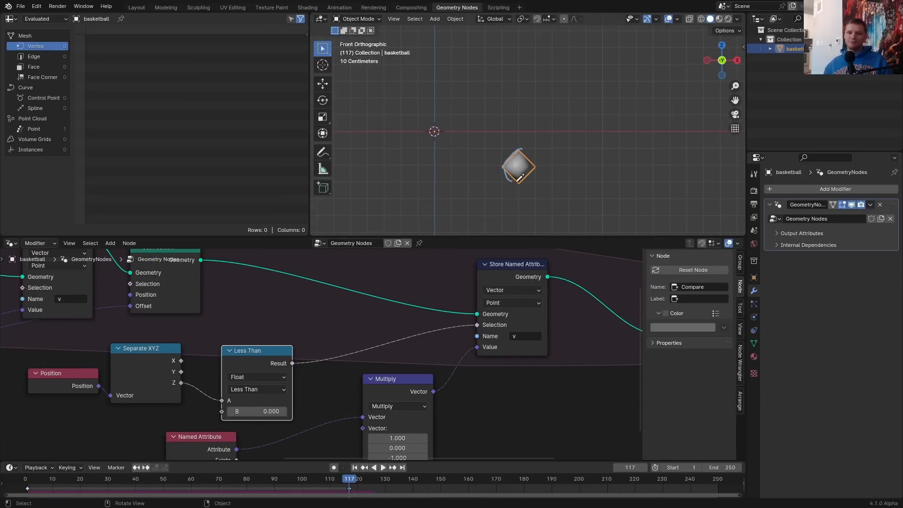
left_click_drag(433, 127, 610, 125)
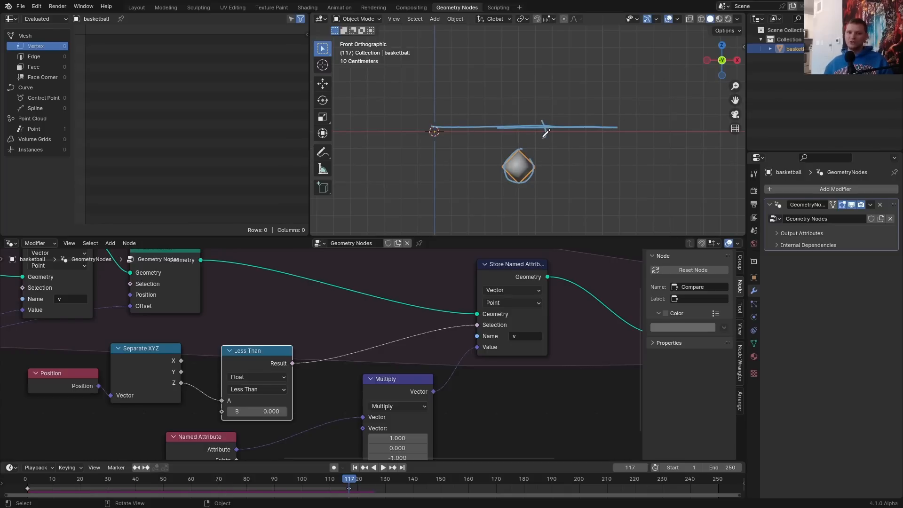
key("ctrl+z")
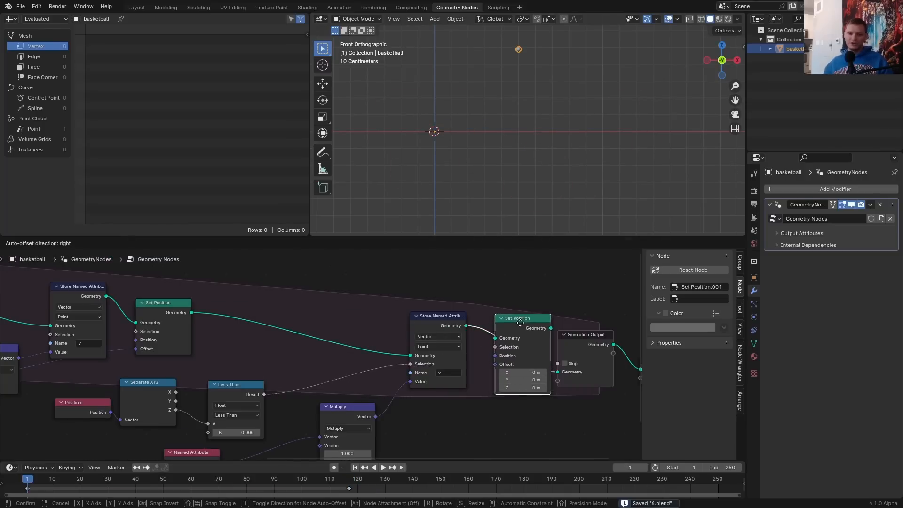
Insert a second Set Position node between the last Store Named Attribute and the Simulation Output
left_click(477, 334)
middle_click_drag(477, 334, 473, 308)
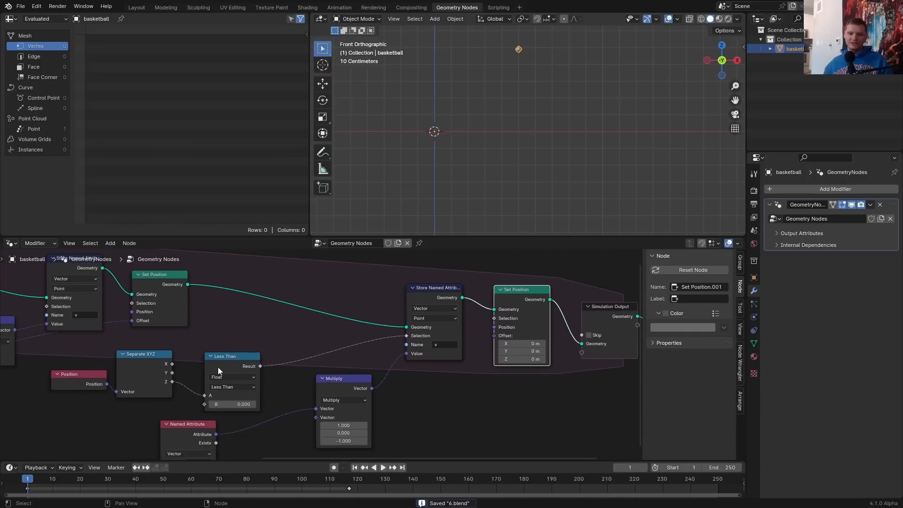
Duplicate the Multiply node beneath the second Set Position and feed its first vector from the Position node
scroll(218, 367, "up", 1)
middle_click_drag(219, 367, 270, 344)
left_click_drag(115, 358, 98, 350)
left_click(388, 360)
key("shift+d")
left_click(506, 366)
right_click_drag(117, 357, 520, 395, "alt")
Set the duplicated Multiply node's Z factor to 0
scroll(520, 396, "up", 4)
middle_click_drag(520, 395, 424, 342)
left_click(426, 392)
type("0")
key("Return")
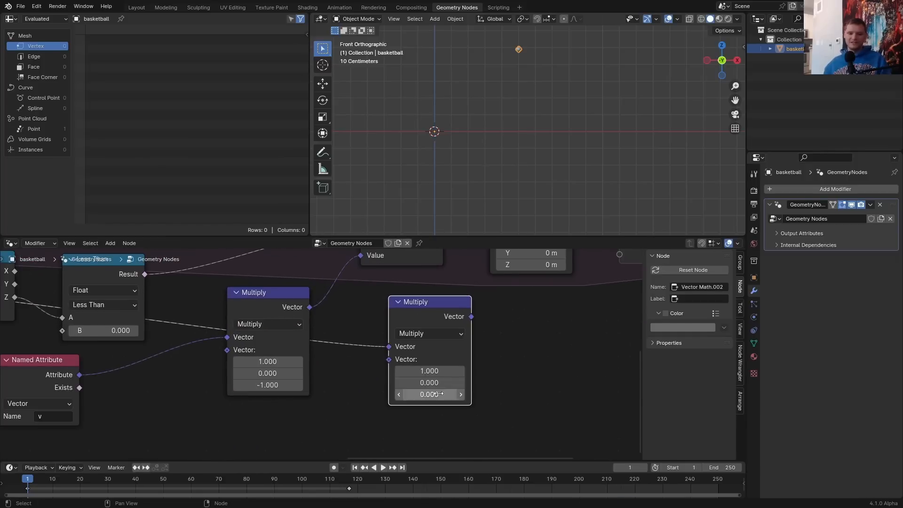
Connect the duplicated Multiply to the second Set Position's Position, with the Less Than Result driving its Selection
middle_click_drag(467, 288, 430, 366)
scroll(430, 366, "down", 1)
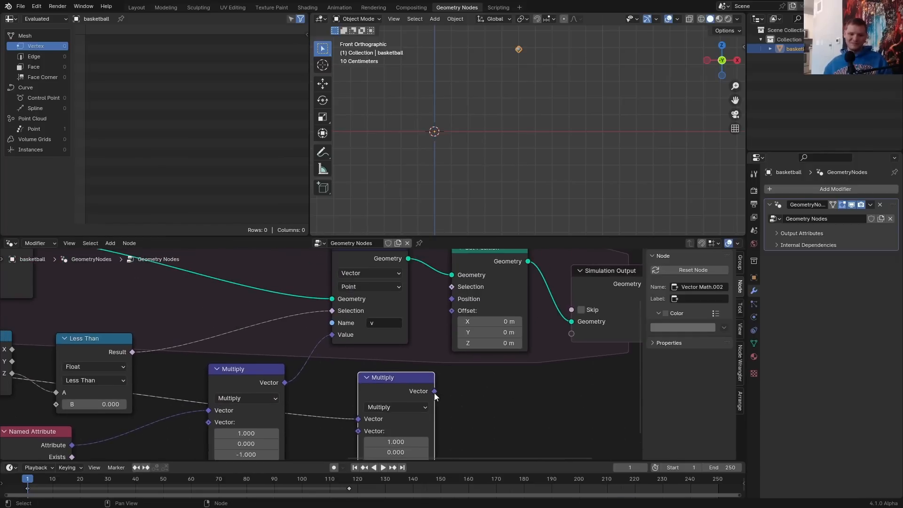
scroll(435, 396, "down", 1)
left_click_drag(425, 389, 442, 314)
Play the bounce simulation, return to the first frame and replay it
key("space")
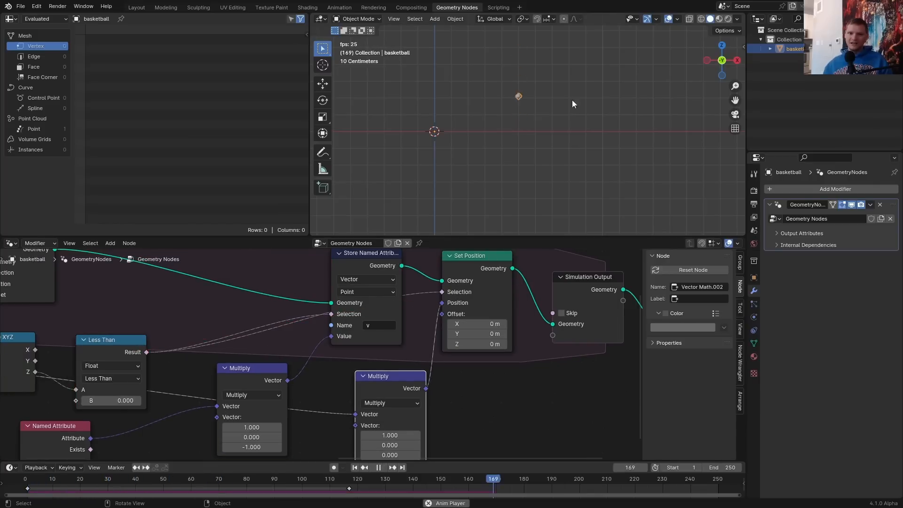
scroll(531, 83, "up", 1)
key("space")
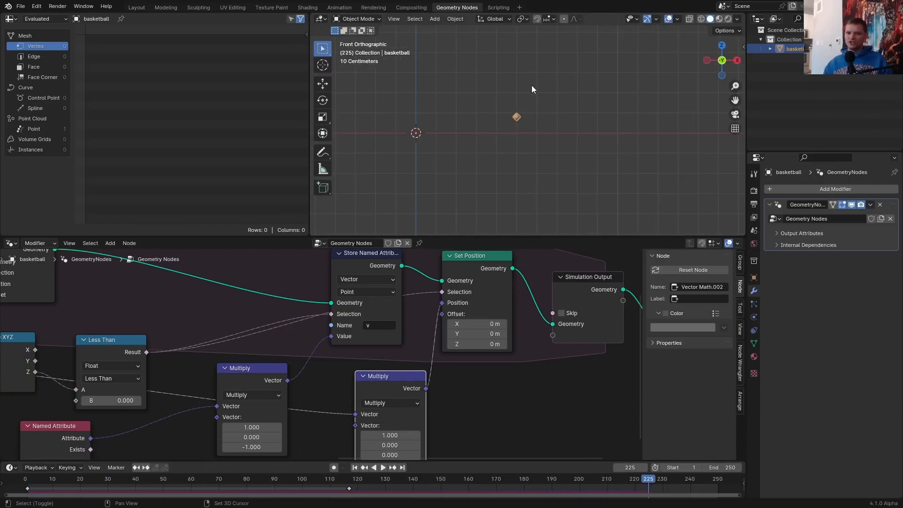
key("shift+Left")
key("space")
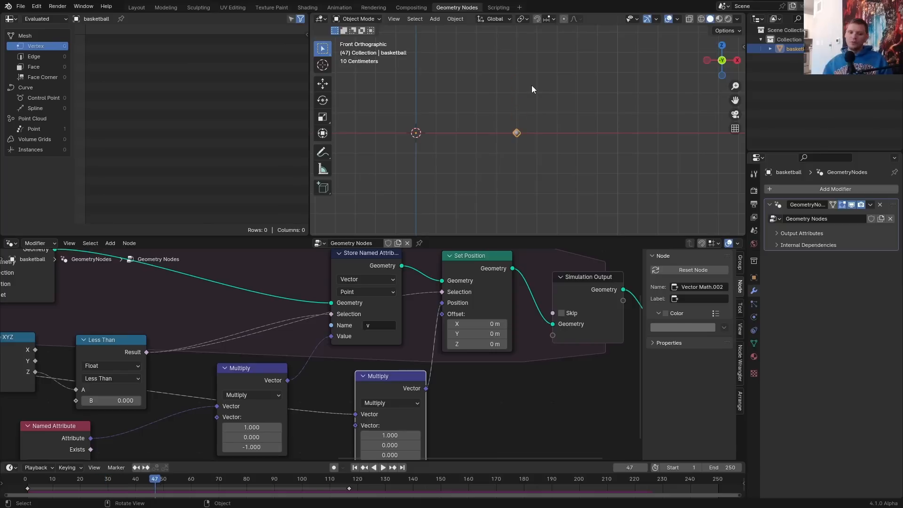
Set the velocity Multiply node's Z factor to -0.9 and replay the simulation from the first frame
middle_click_drag(403, 444, 539, 372)
scroll(539, 371, "up", 5)
left_click(428, 384)
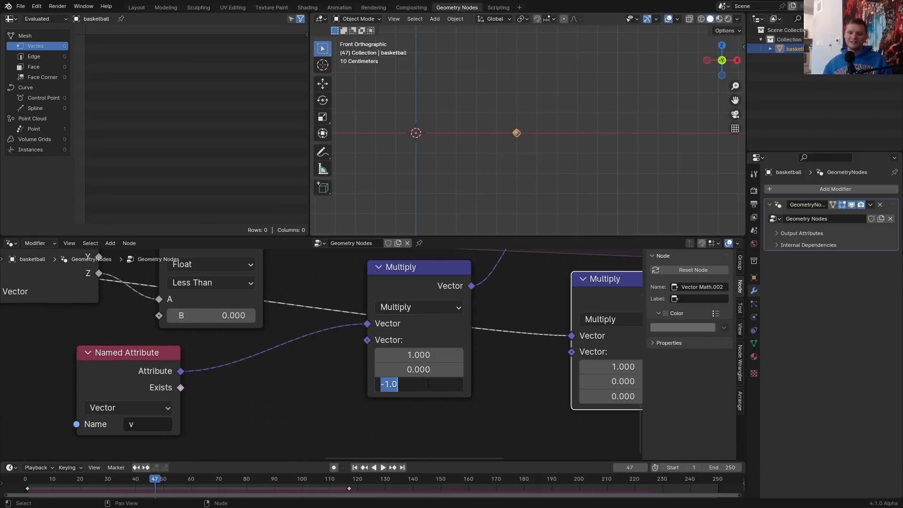
type("-0.9")
key("Return")
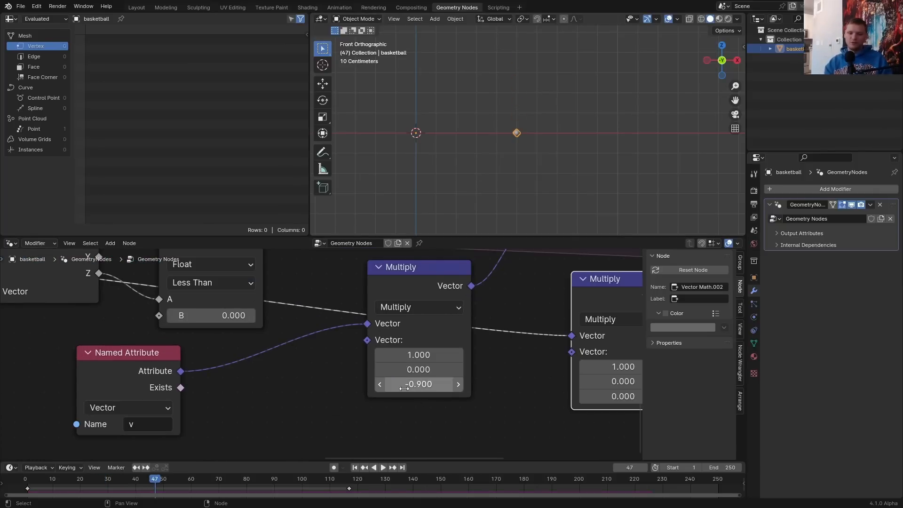
key("shift+Left")
key("space")
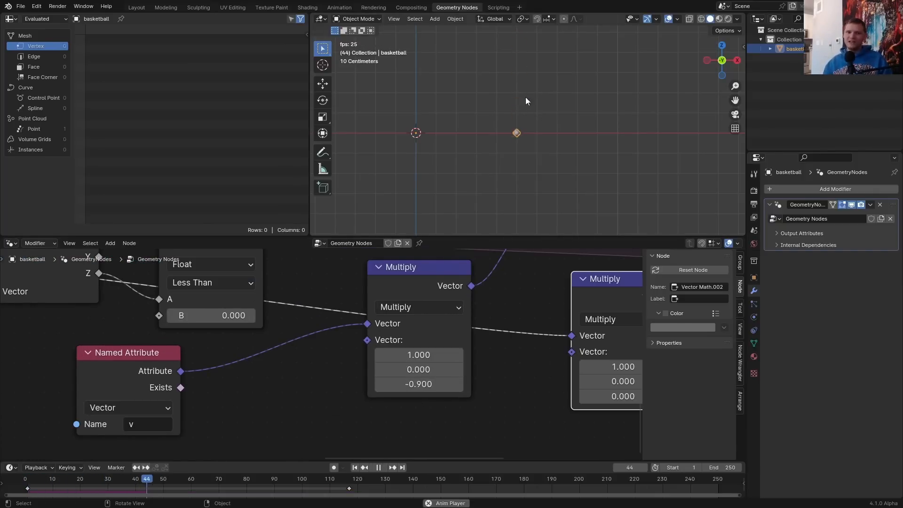
Return to the first frame and move the second Set Position and the output nodes aside to make room
key("space")
key("shift+Left")
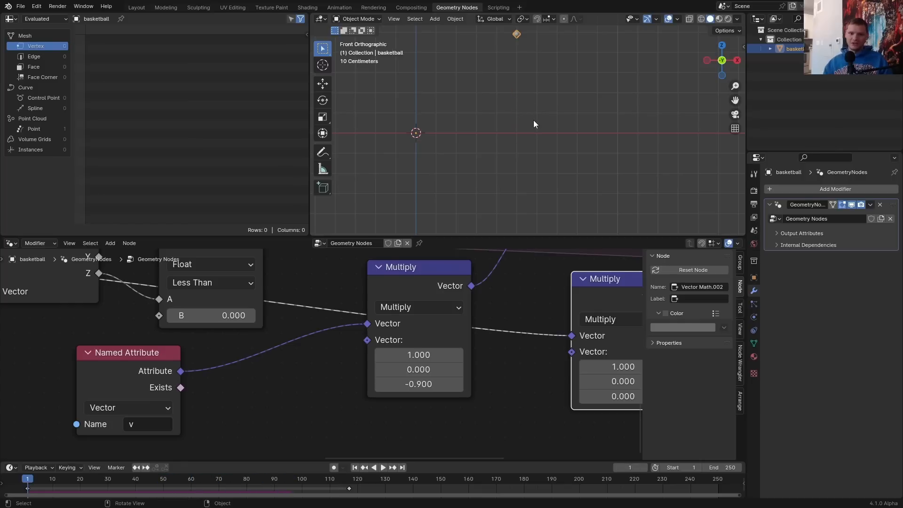
left_click_drag(516, 377, 350, 292)
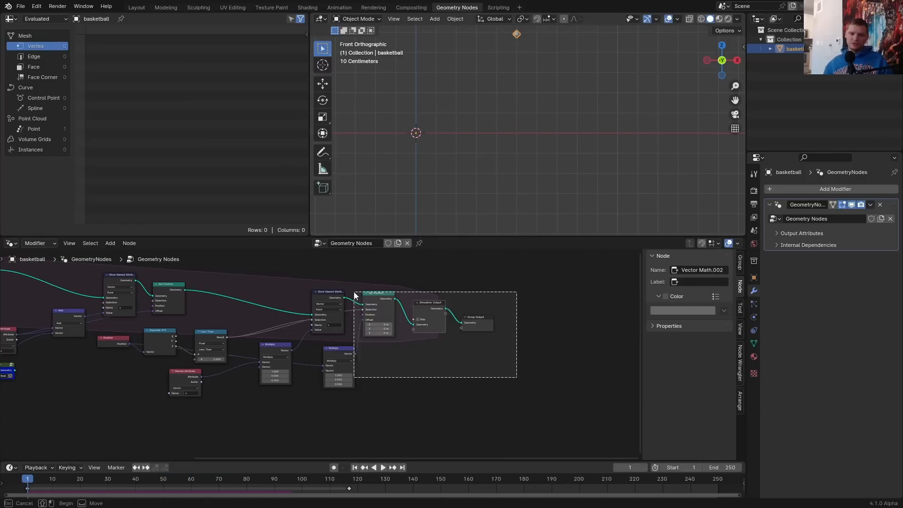
key("g")
left_click(531, 303)
Insert a duplicate of the v Store Named Attribute before the second Set Position and duplicate the velocity Multiply node
scroll(341, 298, "up", 5)
middle_click_drag(341, 298, 430, 280)
key("ctrl+s")
left_click(334, 293)
key("shift+d")
left_click(496, 285)
scroll(312, 354, "up", 2)
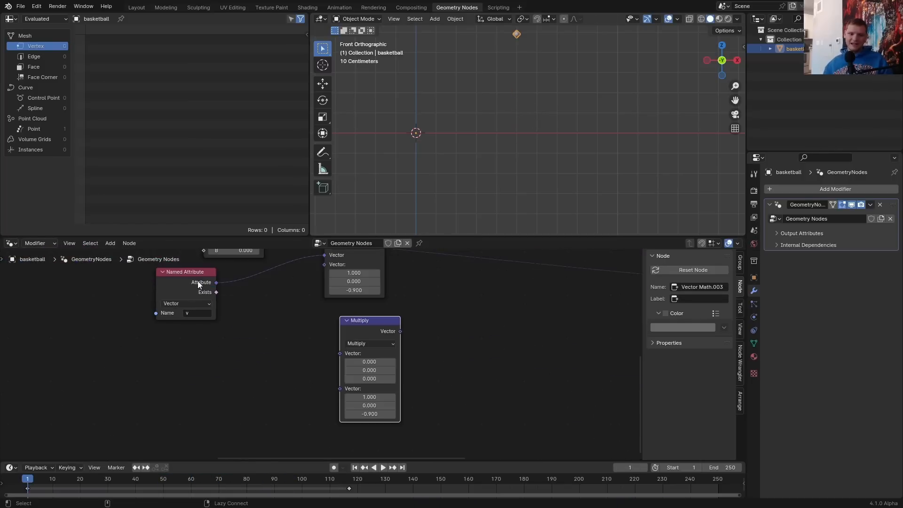
Connect the v Named Attribute to the duplicated Multiply and set its factors to -0.9, 0 and 0
left_click_drag(217, 282, 341, 354)
scroll(365, 370, "up", 3)
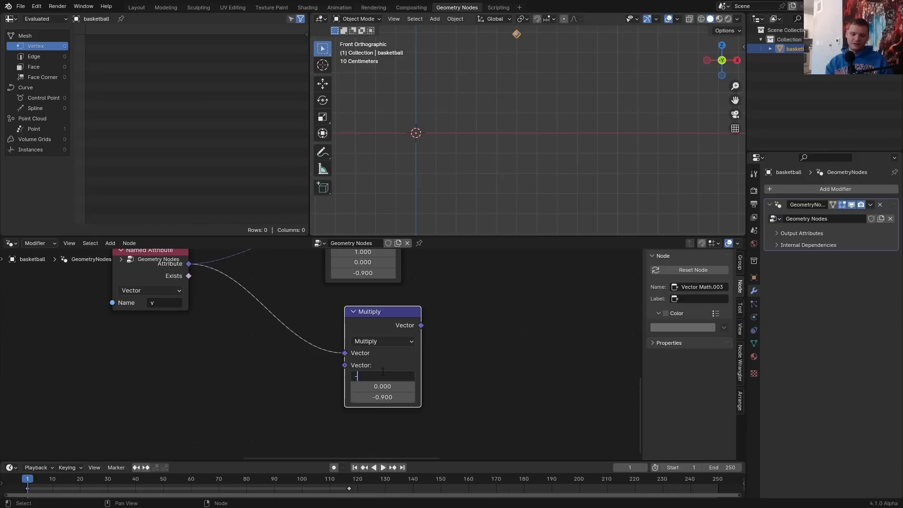
key("Tab")
key("Tab")
type("0")
key("Return")
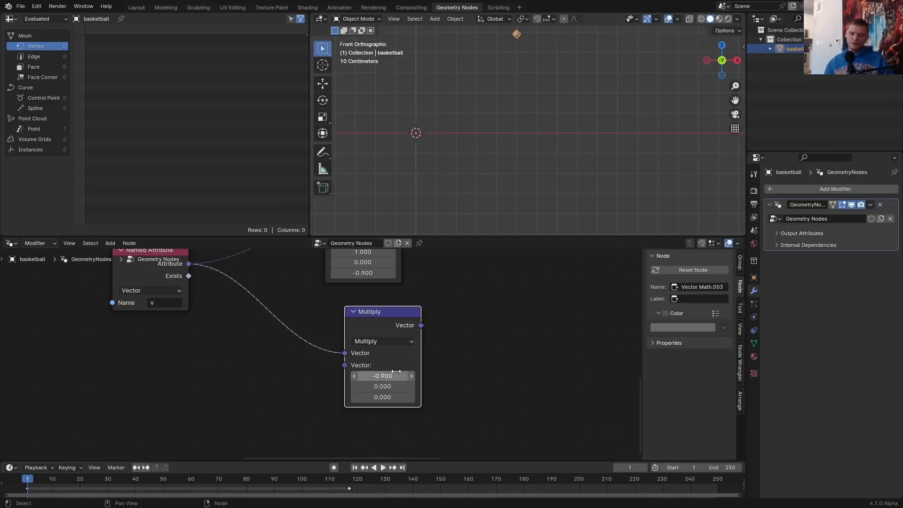
Connect the new Multiply's output to the Value of the duplicated Store Named Attribute
right_click_drag(323, 390, 469, 315, "alt")
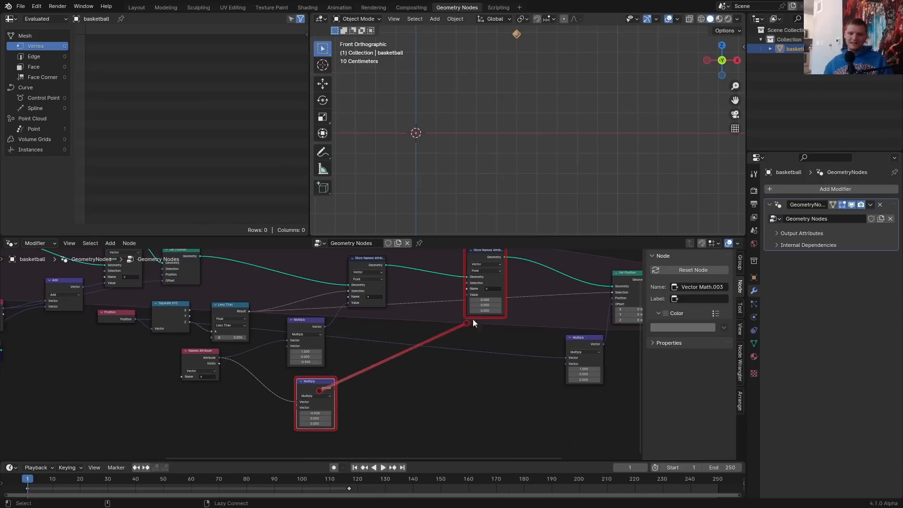
middle_click_drag(448, 306, 444, 313)
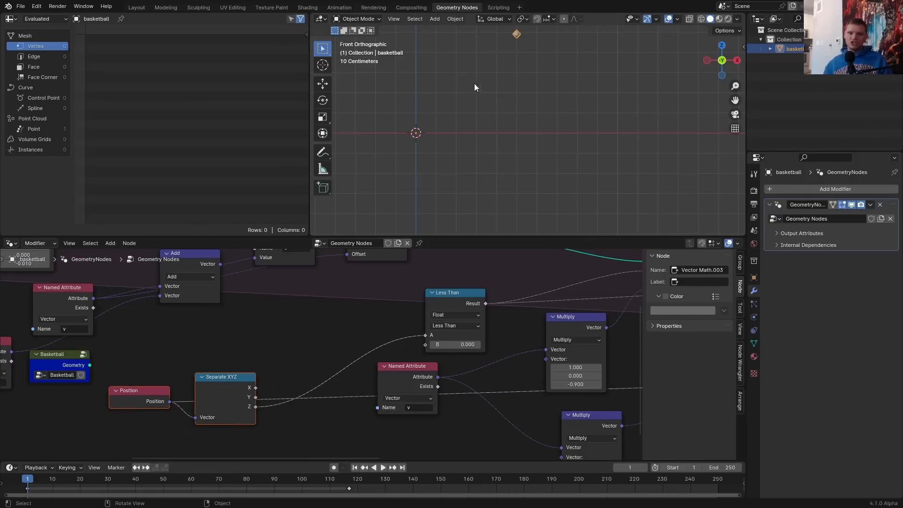
scroll(511, 77, "down", 2)
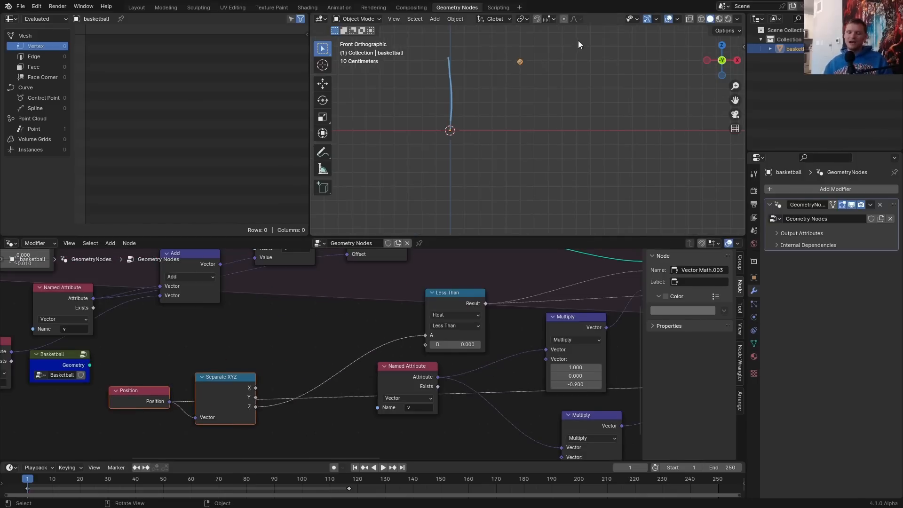
Add an Equal Compare node fed by the X output of Separate XYZ
middle_click_drag(257, 388, 388, 309)
key("shift+a")
type("eq")
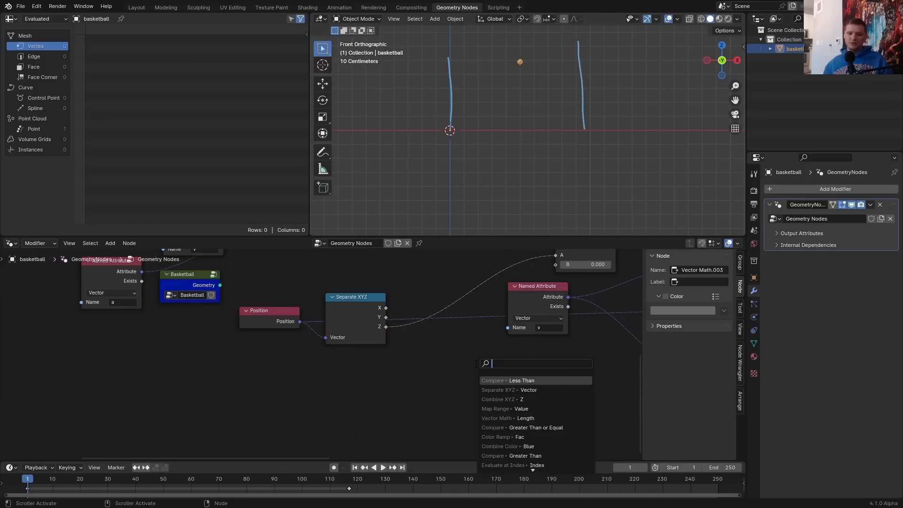
left_click(506, 390)
left_click(487, 380)
scroll(487, 380, "up", 4)
middle_click_drag(487, 380, 425, 366)
Set the Equal node's B value to 0.5 and its Epsilon to 0.5
left_click(388, 379)
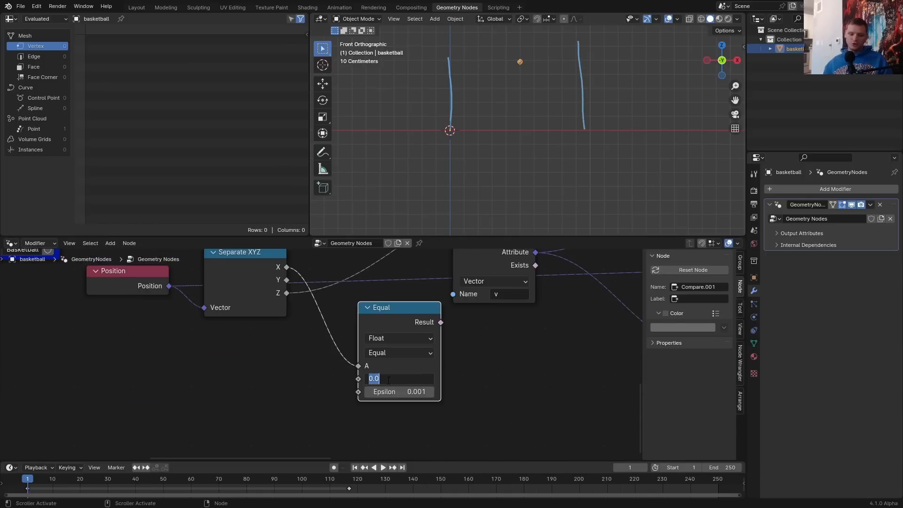
type(".5")
key("Return")
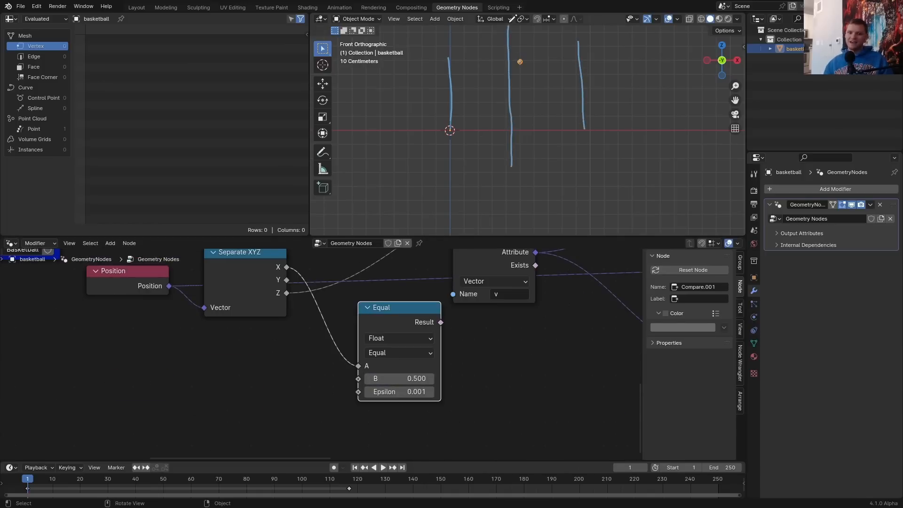
left_click(407, 390)
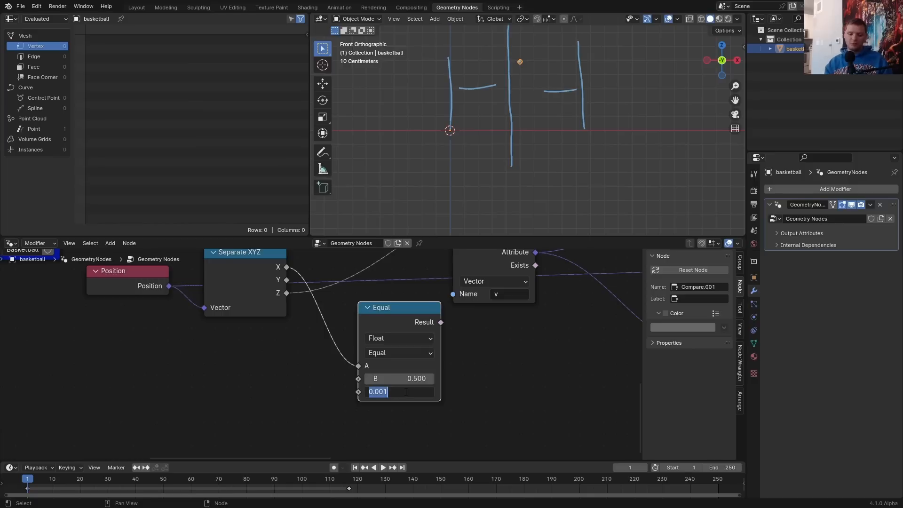
type(".5")
key("Return")
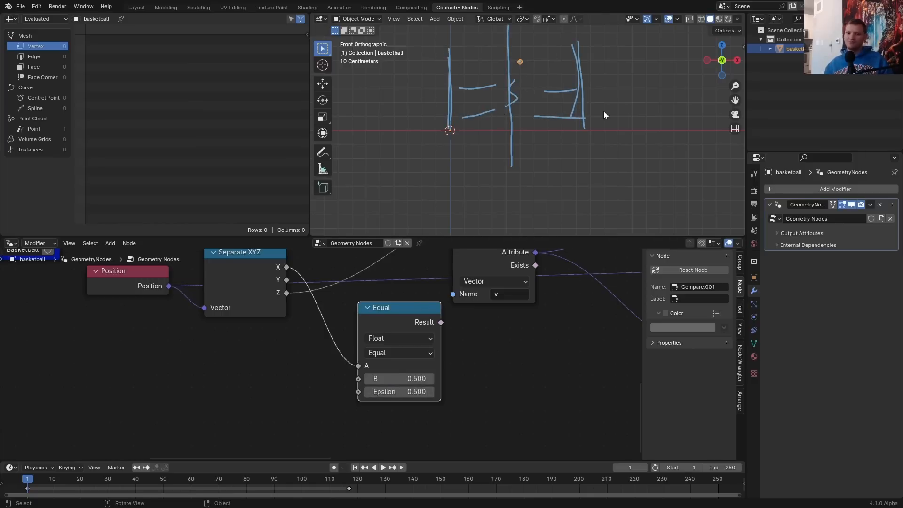
Change the comparison to Not Equal and connect its Result to the duplicated Store Named Attribute's Selection
scroll(330, 357, "down", 2)
left_click(301, 398)
left_click(287, 461)
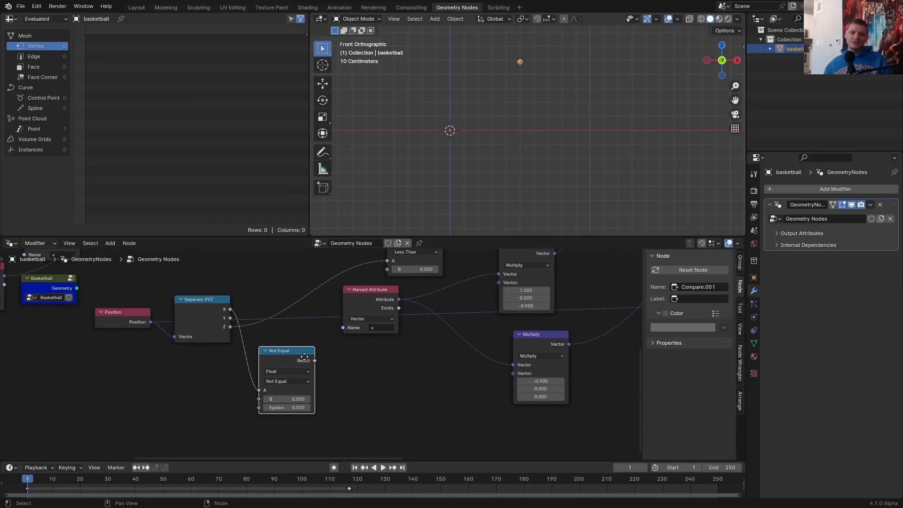
middle_click_drag(298, 346, 246, 380)
left_click_drag(244, 380, 509, 315)
middle_click_drag(509, 315, 249, 292)
scroll(427, 299, "down", 1)
Move the position Multiply and the second Set Position back to make room before the Simulation Output
left_click_drag(409, 366, 282, 361)
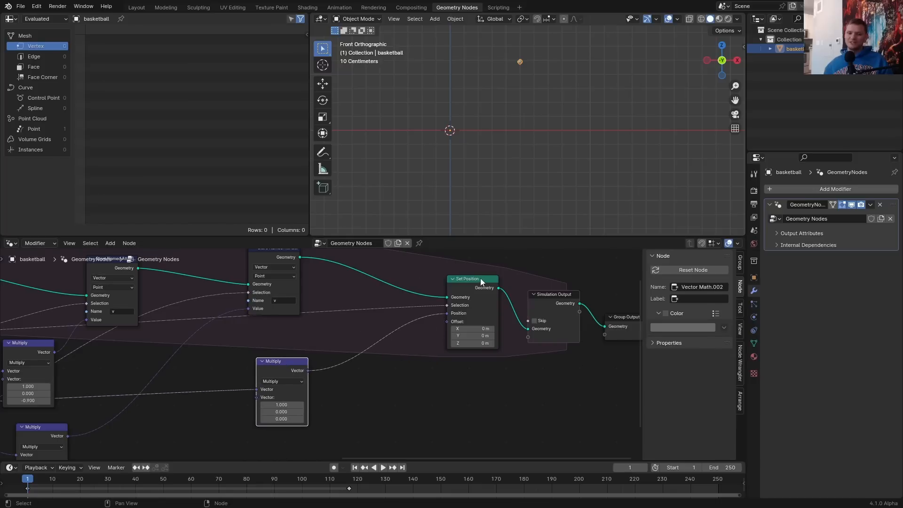
left_click_drag(480, 278, 429, 281)
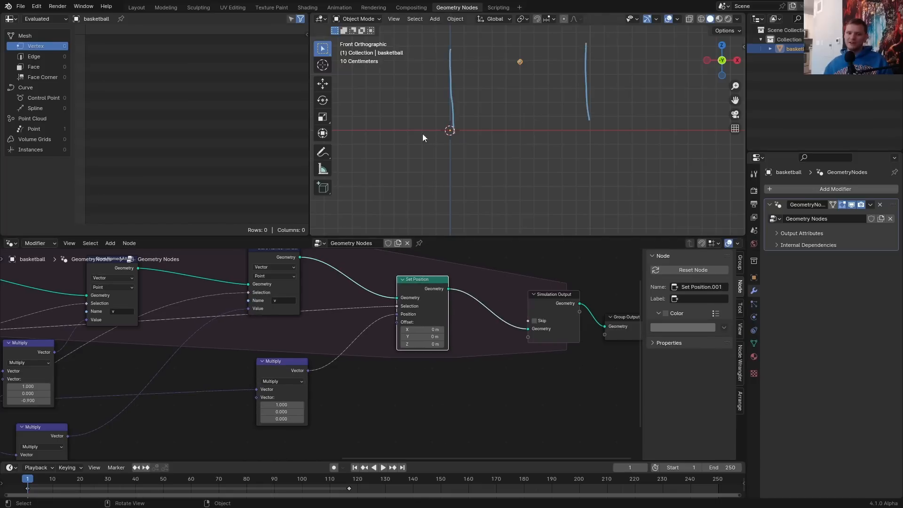
left_click_drag(422, 286, 401, 289)
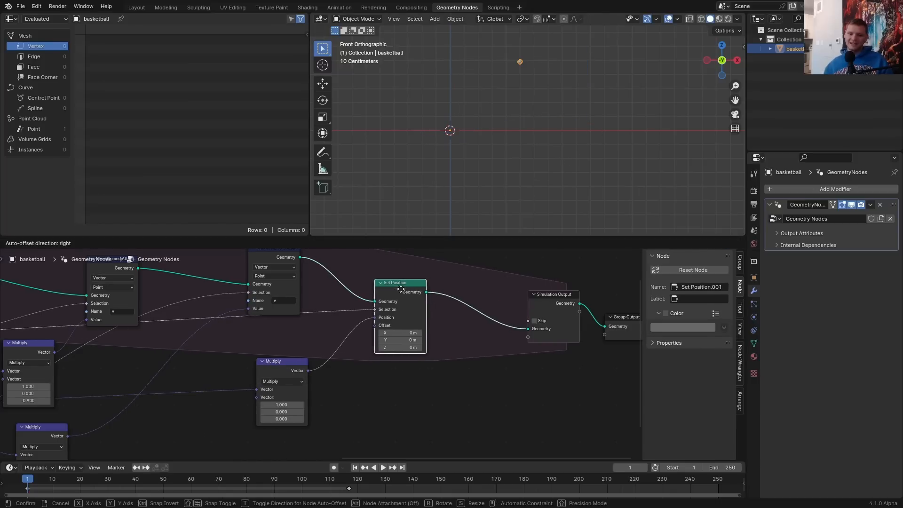
Insert a duplicate Set Position before the Simulation Output and feed its Position from a new Position node
right_click_drag(212, 318, 566, 316, "alt")
left_click_drag(419, 284, 136, 353)
type("po")
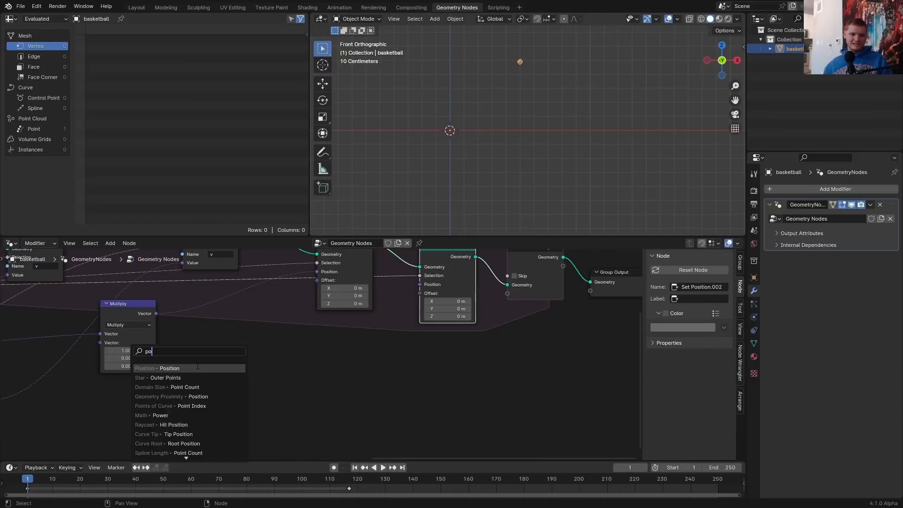
key("Return")
left_click(219, 348)
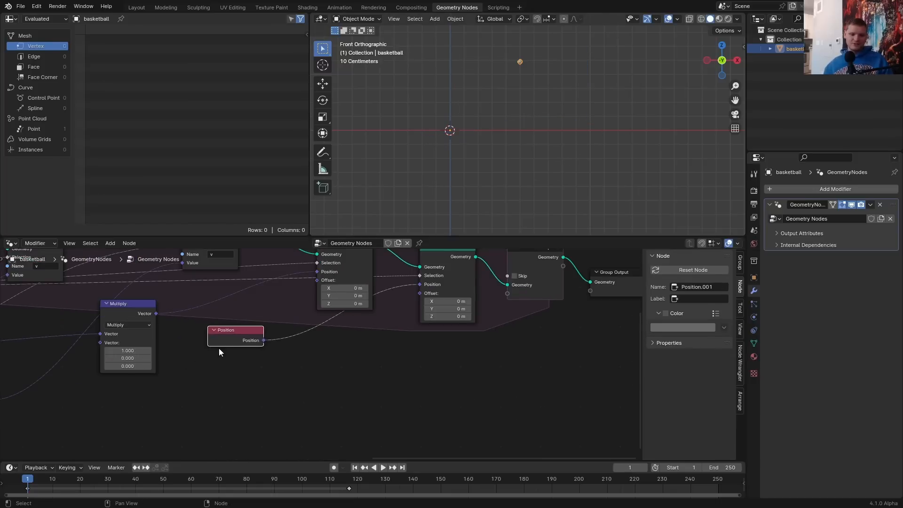
Insert a duplicated Multiply between the Position node and the last Set Position and change its operation to Minimum
scroll(218, 348, "up", 2)
left_click(139, 321)
key("shift+d")
left_click(451, 377)
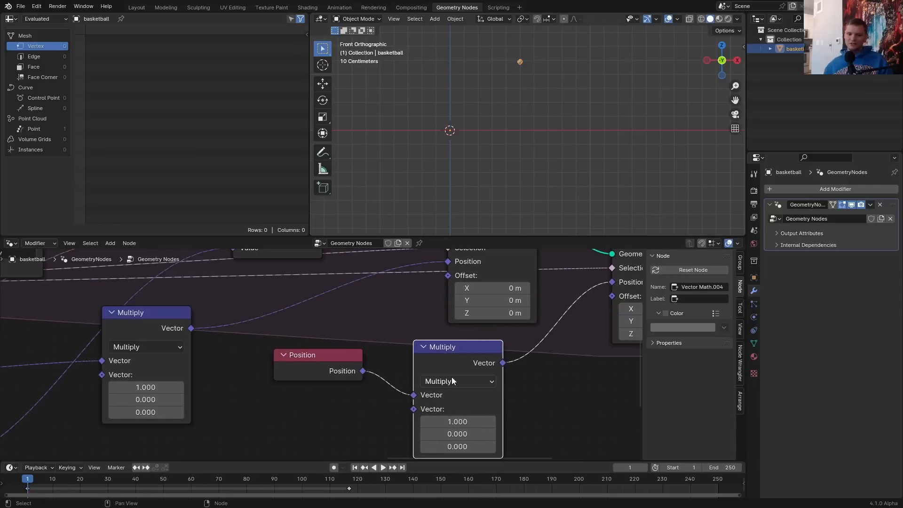
left_click(451, 381)
left_click(527, 206)
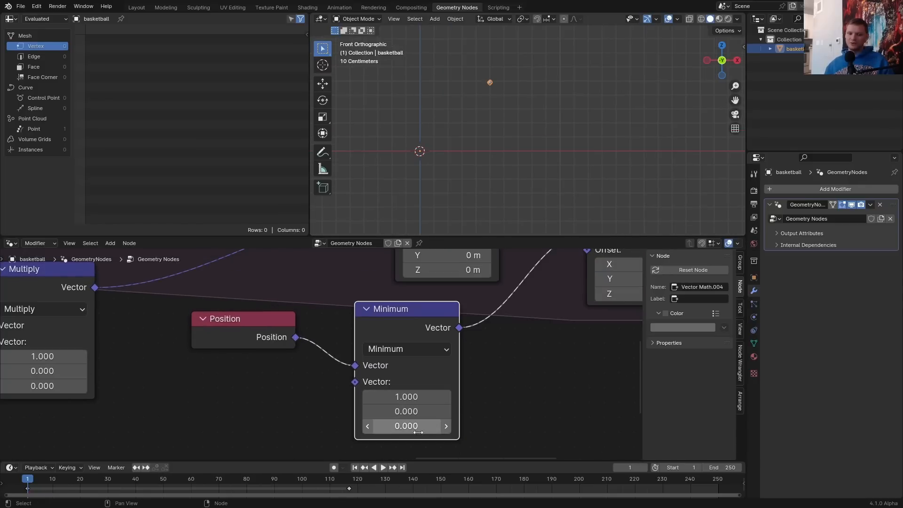
Chain a duplicate of the Minimum node after it as a Maximum and set its X value to 0
left_click_drag(418, 152, 546, 151)
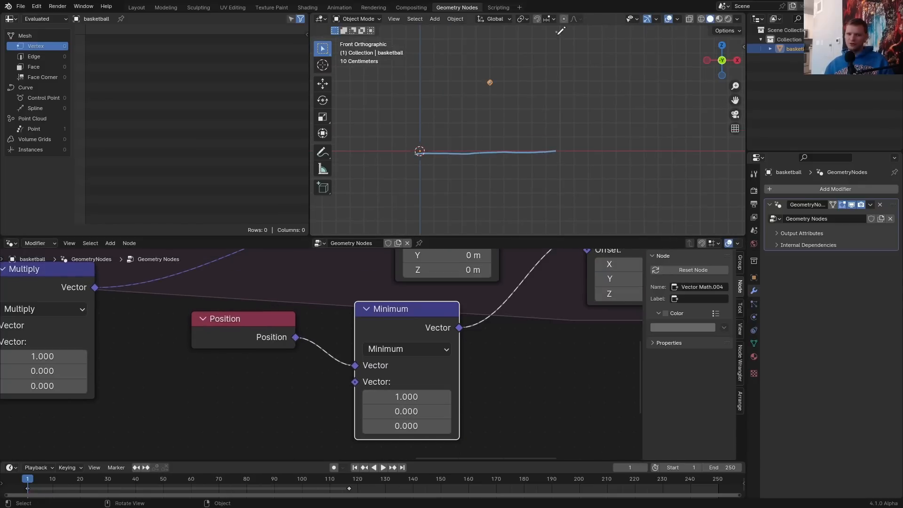
key("ctrl+z")
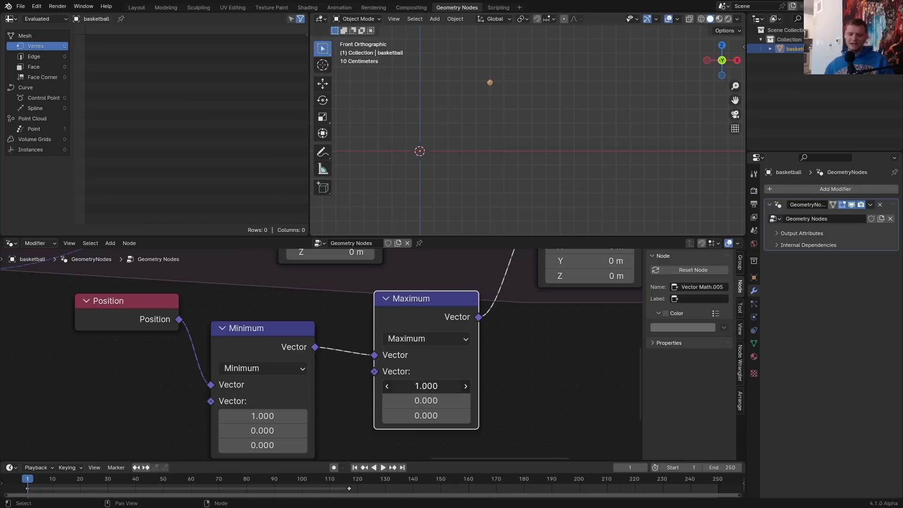
left_click(433, 385)
key("Tab")
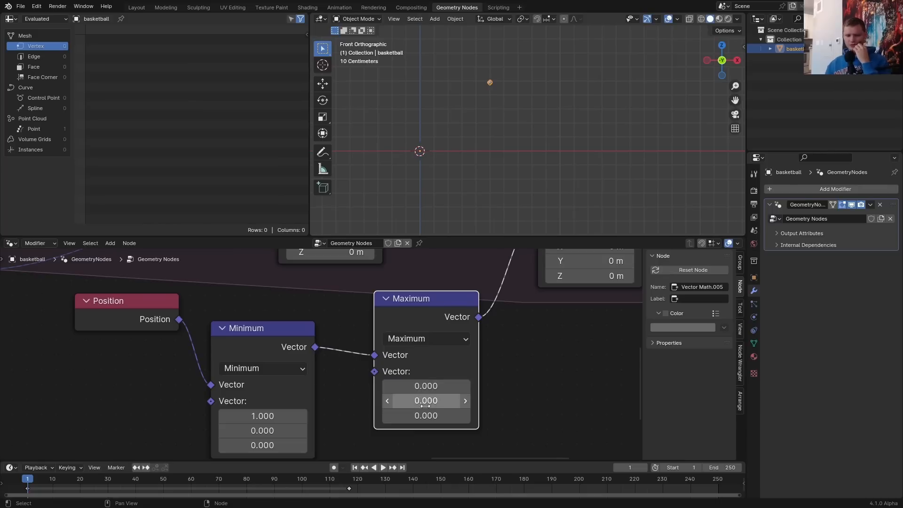
key("Tab")
key("Return")
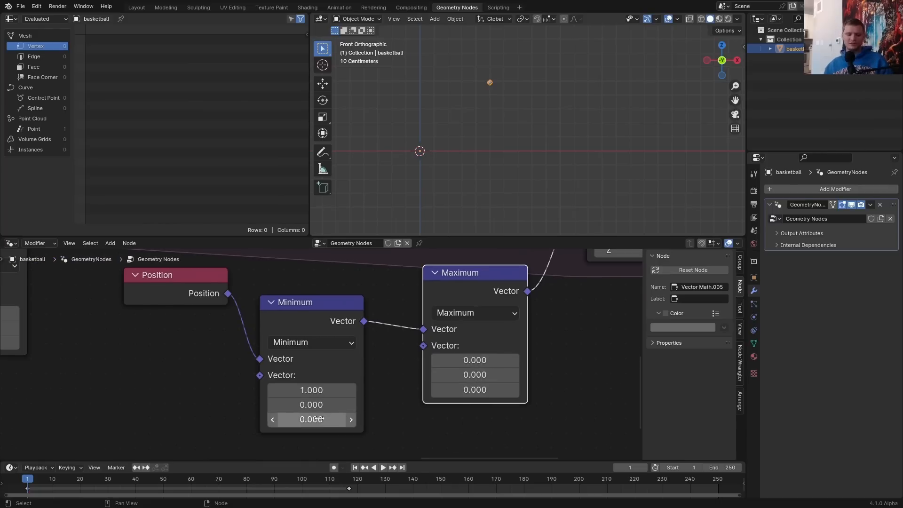
Set the Minimum node's Z value to 1 and play the simulation
left_click(318, 419)
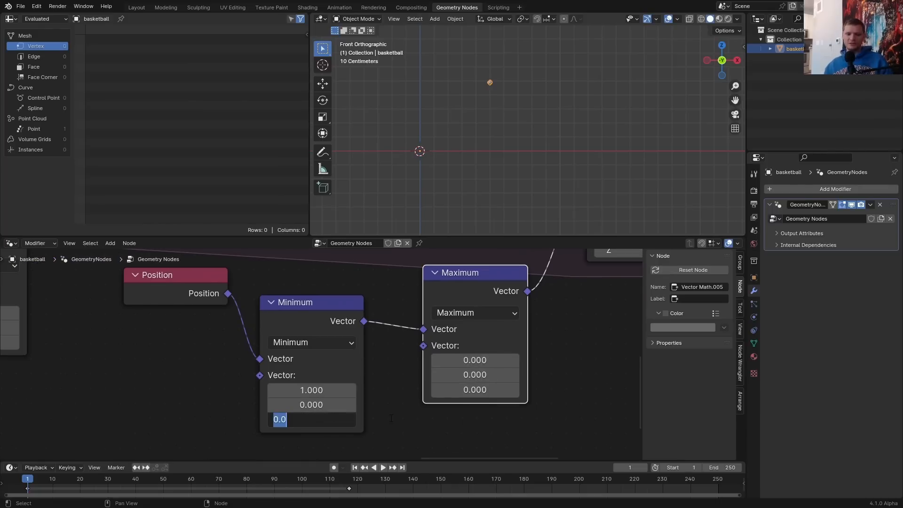
type("1")
key("Return")
scroll(329, 386, "down", 5)
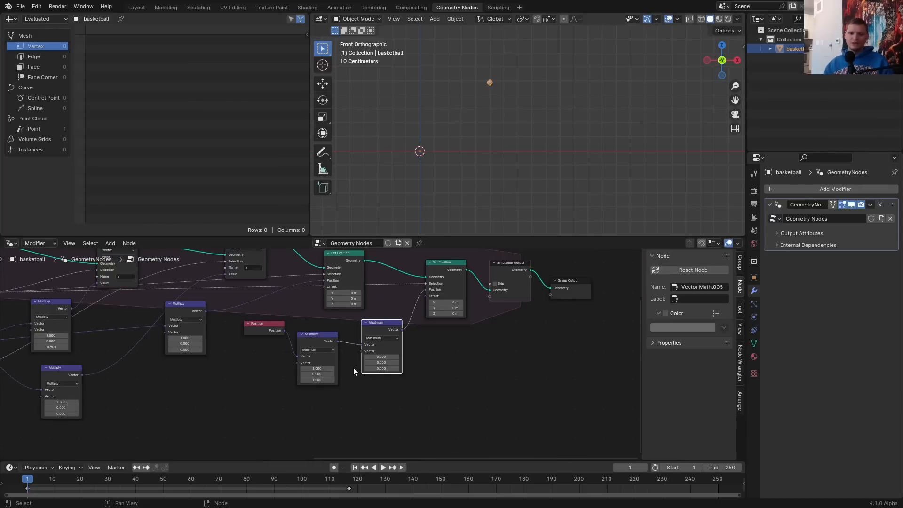
key("space")
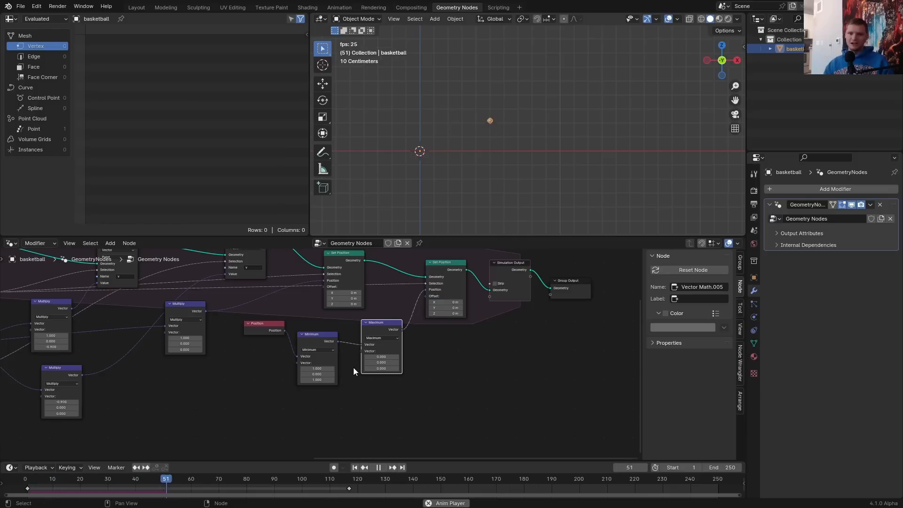
key("Escape")
Move the Points node back and insert a duplicate of the first Store Named Attribute between it and the Simulation Input
scroll(216, 351, "down", 3)
middle_click_drag(216, 351, 519, 379)
scroll(302, 353, "up", 3)
middle_click_drag(55, 314, 302, 345)
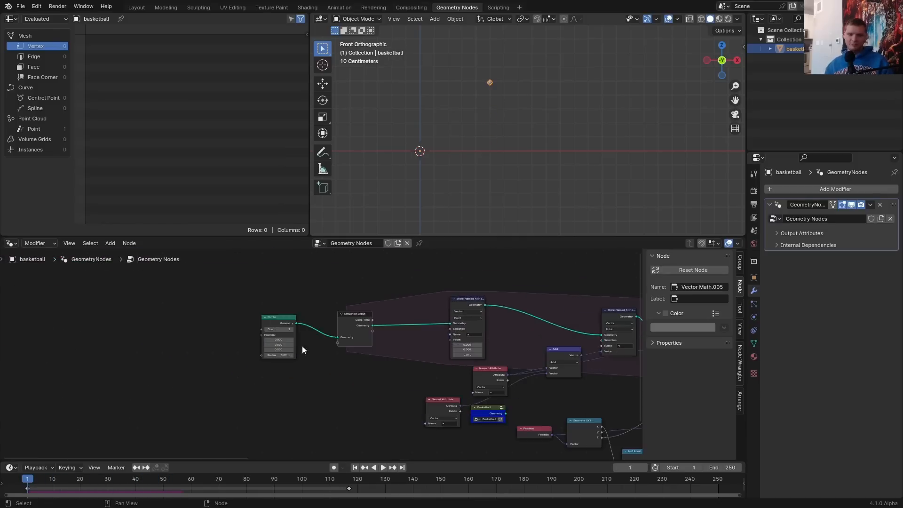
scroll(310, 342, "up", 2)
left_click_drag(249, 304, 108, 303)
left_click(517, 286)
key("shift+d")
left_click(201, 312)
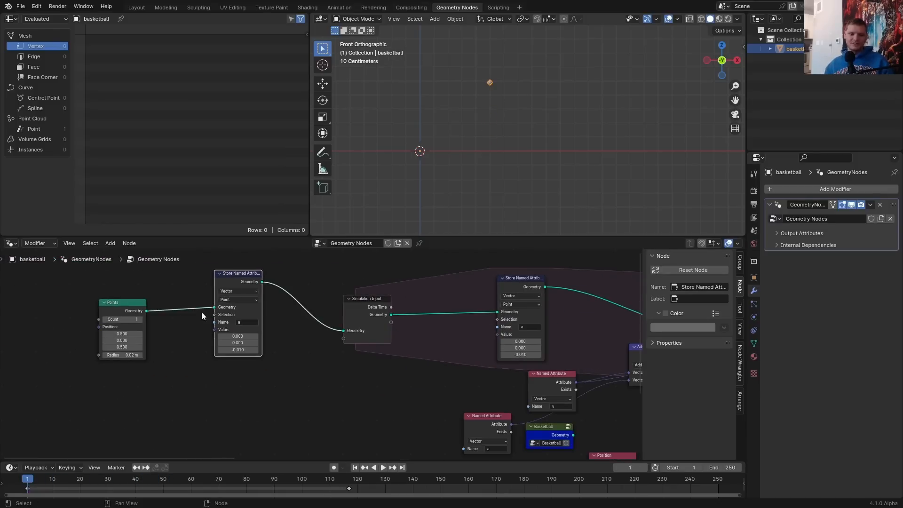
Set the attribute name of the new Store Named Attribute after Points to v
scroll(201, 312, "up", 3)
left_click(302, 311)
type("v")
key("Return")
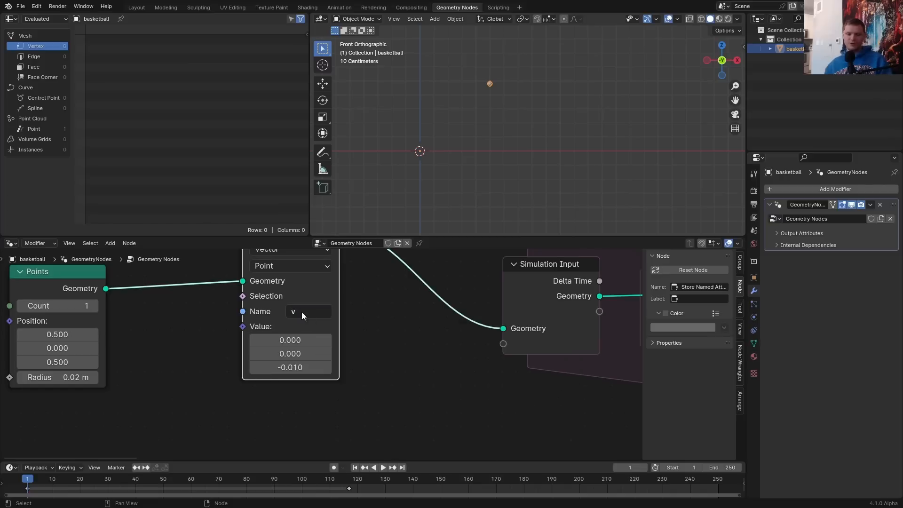
Set the initial v attribute's Z value to 0 and X value to 0.05, and play the simulation
left_click(290, 368)
type("0")
key("Return")
left_click_drag(293, 341, 292, 339, "shift")
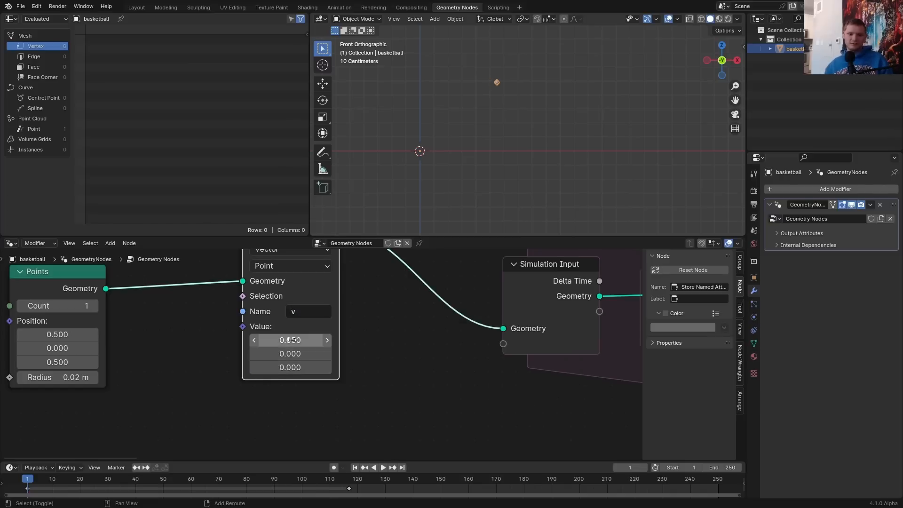
key("space")
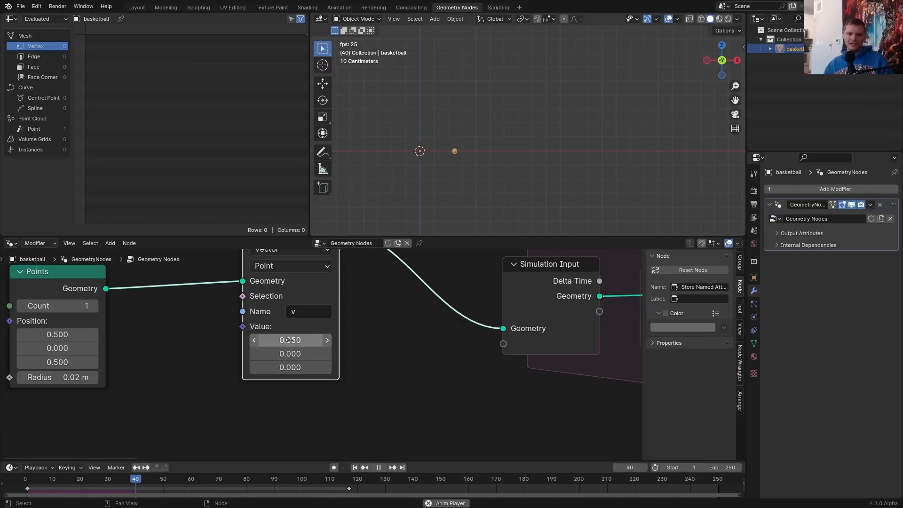
Return to the first frame and connect the Not Equal Result to the last Set Position's Selection
key("Home")
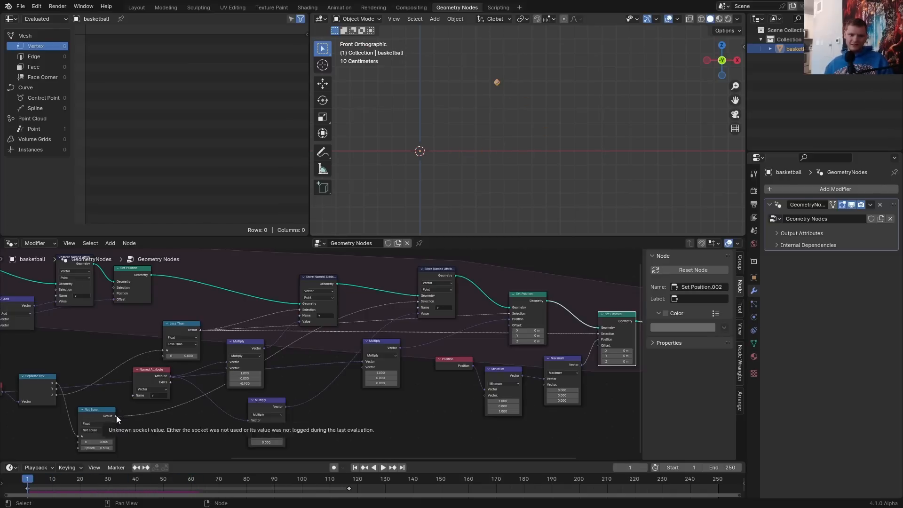
left_click(114, 416)
left_click_drag(113, 416, 598, 333)
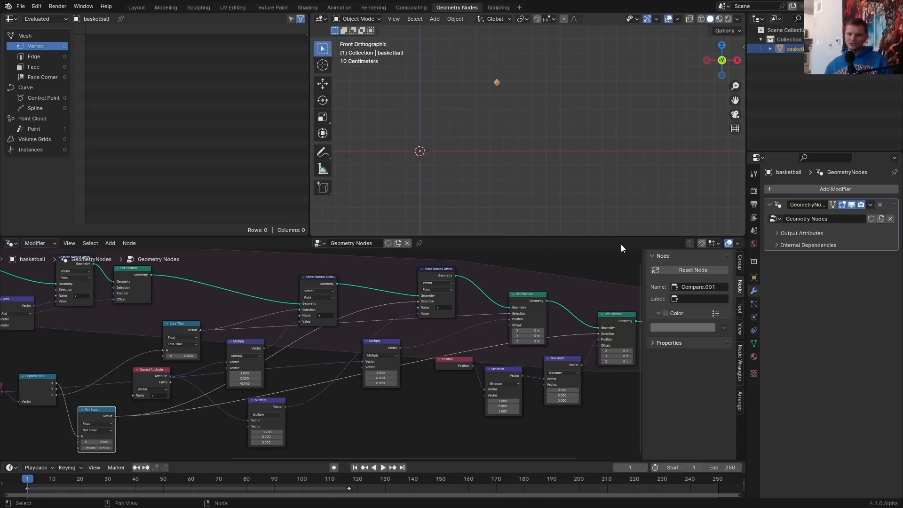
Set the Z factor of the lower Multiply node, the one with -0.9 in X, to 1
key("space")
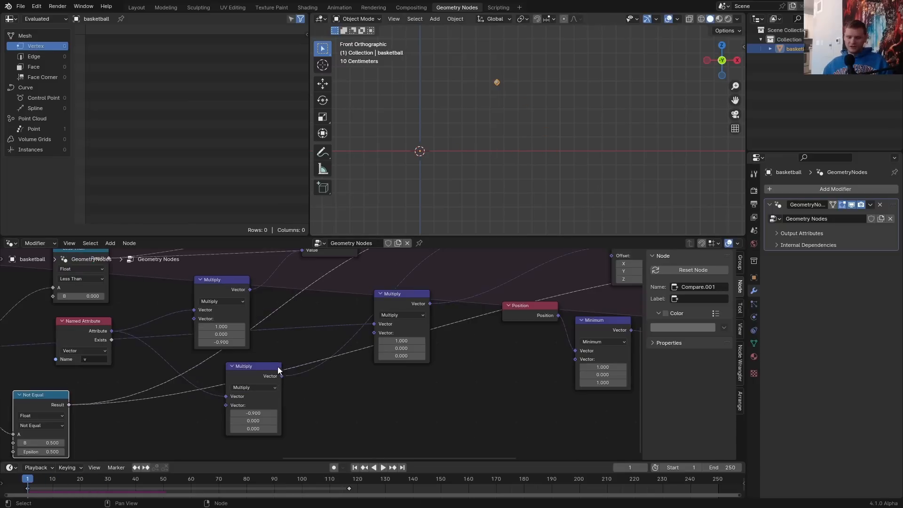
scroll(320, 349, "down", 5)
middle_click_drag(433, 269, 401, 297)
middle_click_drag(214, 400, 339, 347)
scroll(340, 347, "up", 4)
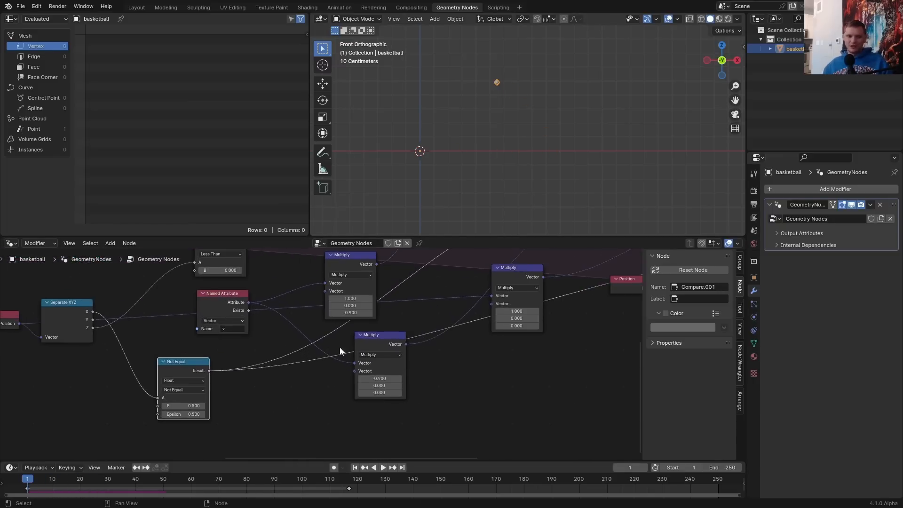
scroll(335, 378, "up", 4)
left_click(402, 406)
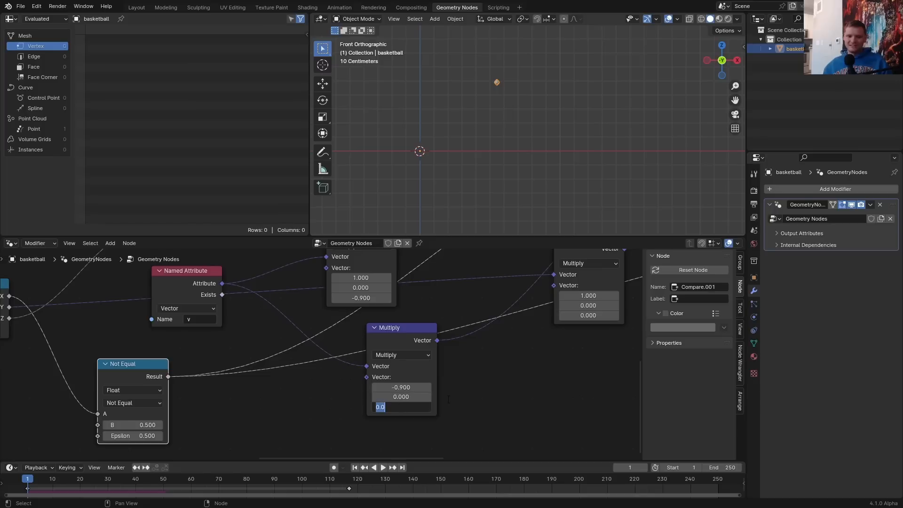
type("1")
key("Return")
Play the simulation to check the bounces, stop it, and save the file
key("space")
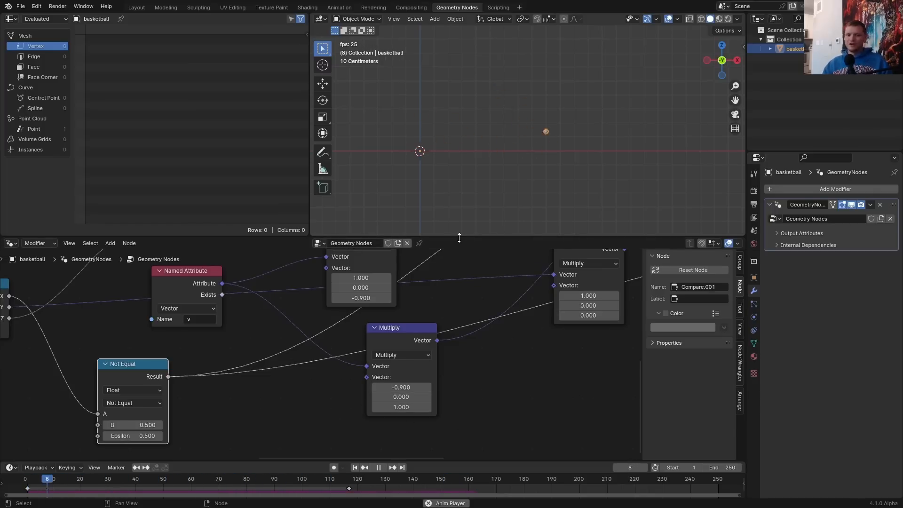
left_click_drag(329, 484, 400, 489)
key("space")
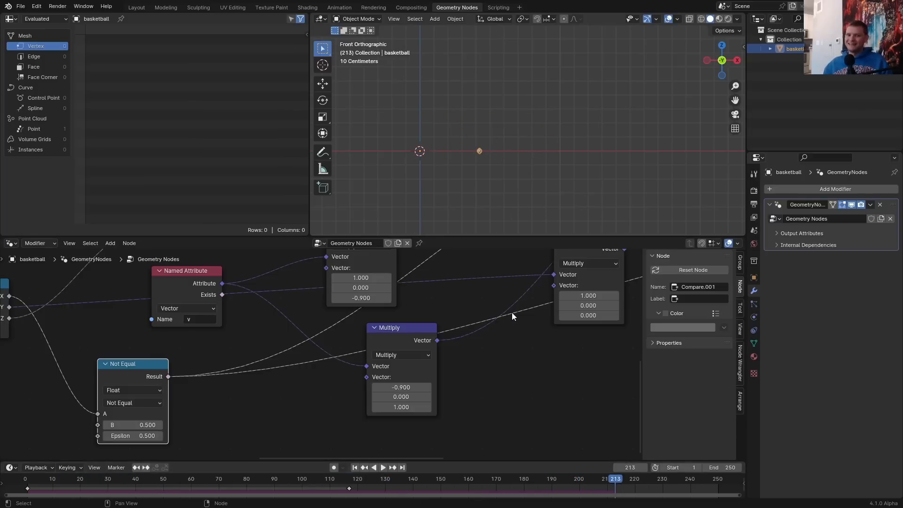
key("ctrl+s")
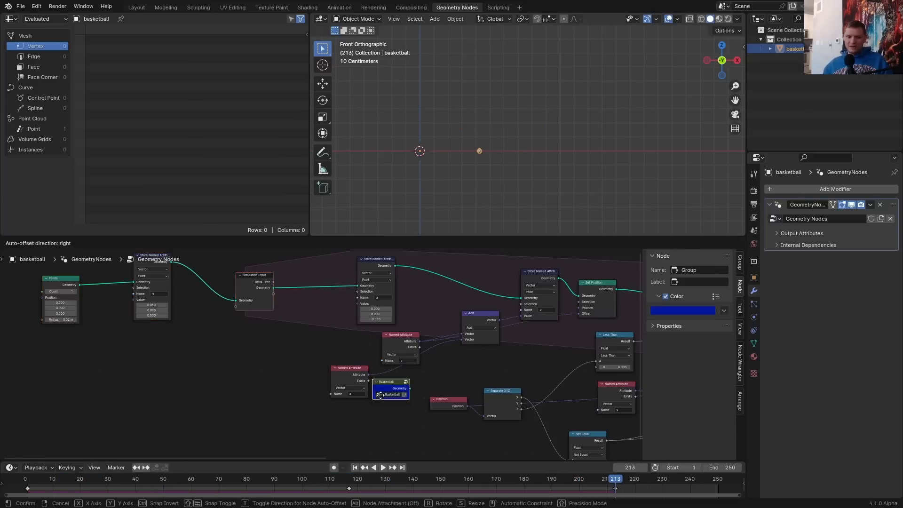
Move the Basketball group, both Named Attribute nodes and the Add node away to make room before the v Store Named Attribute
left_click_drag(383, 392, 202, 419)
scroll(329, 367, "up", 2)
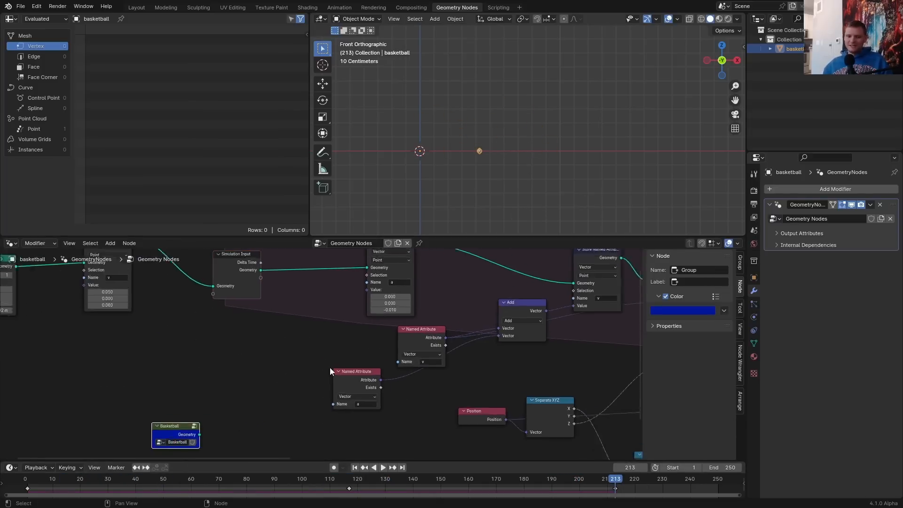
middle_click_drag(568, 269, 400, 309)
left_click_drag(446, 290, 439, 278)
middle_click_drag(243, 369, 340, 332)
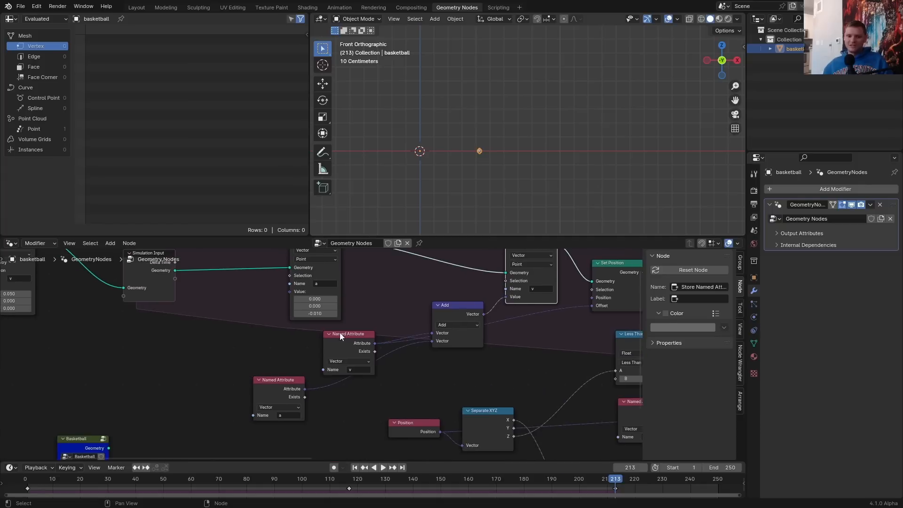
left_click_drag(342, 338, 267, 333)
left_click_drag(220, 398, 286, 364)
key("g")
left_click(204, 380)
left_click_drag(446, 314, 306, 366)
Insert a duplicate of the Add node after it, change its operation to Scale, and set the scale to 0.98
scroll(319, 369, "up", 6)
middle_click_drag(319, 370, 251, 353)
key("shift+d")
left_click(407, 320)
left_click(402, 329)
left_click(399, 319)
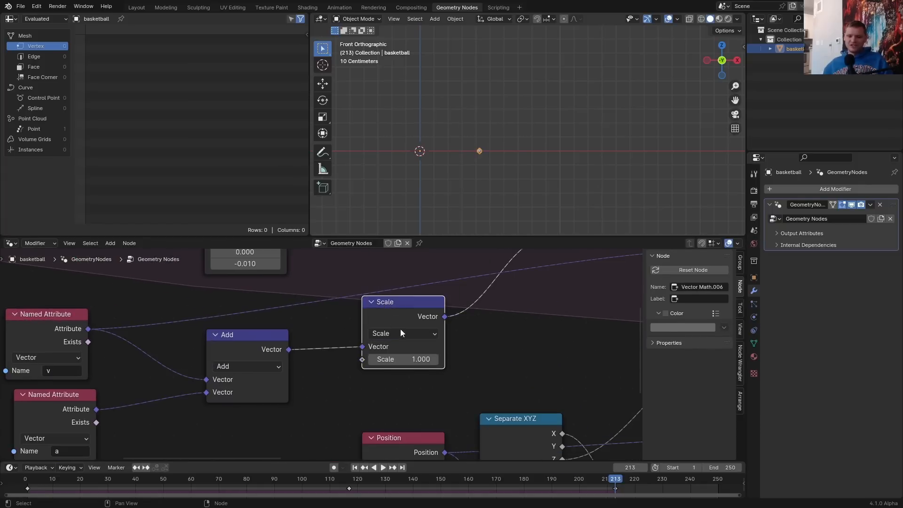
left_click(412, 362)
type(".98")
key("Return")
Return to the first frame, save the file, and play the damped simulation
key("shift+Left")
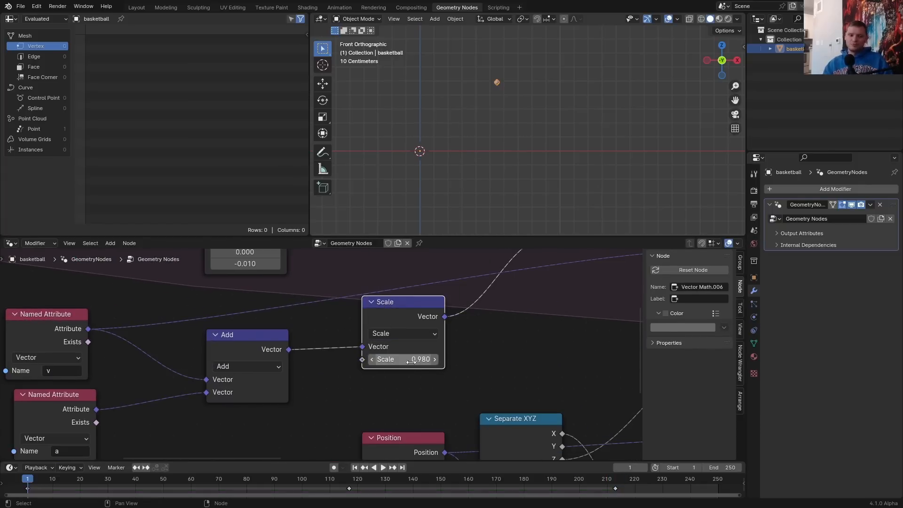
key("ctrl+s")
key("space")
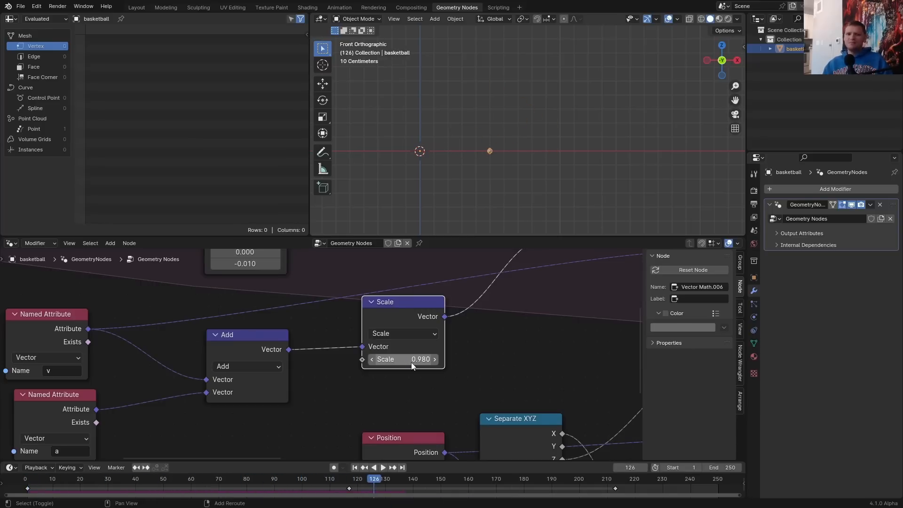
key("shift+Left")
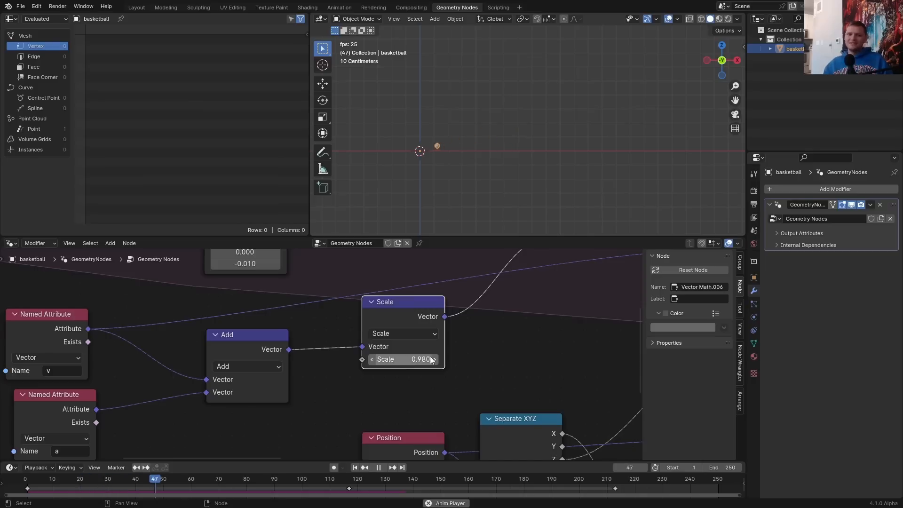
key("space")
Add a float Mix node with A 0.98 and B 0.95 and connect its Result to the Scale node's factor
middle_click_drag(266, 387, 365, 318)
key("shift+a")
mouse_move(359, 322)
type("mi")
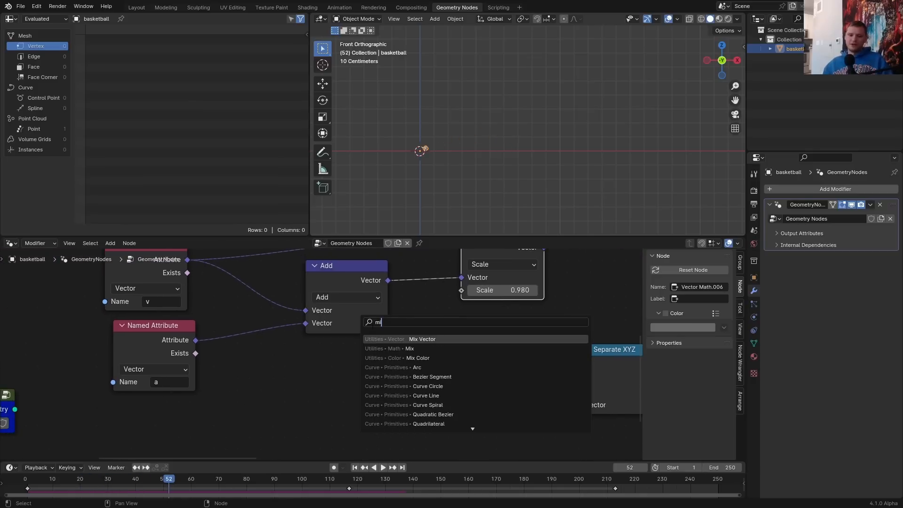
left_click(376, 348)
left_click(331, 349)
middle_click_drag(347, 349, 348, 336)
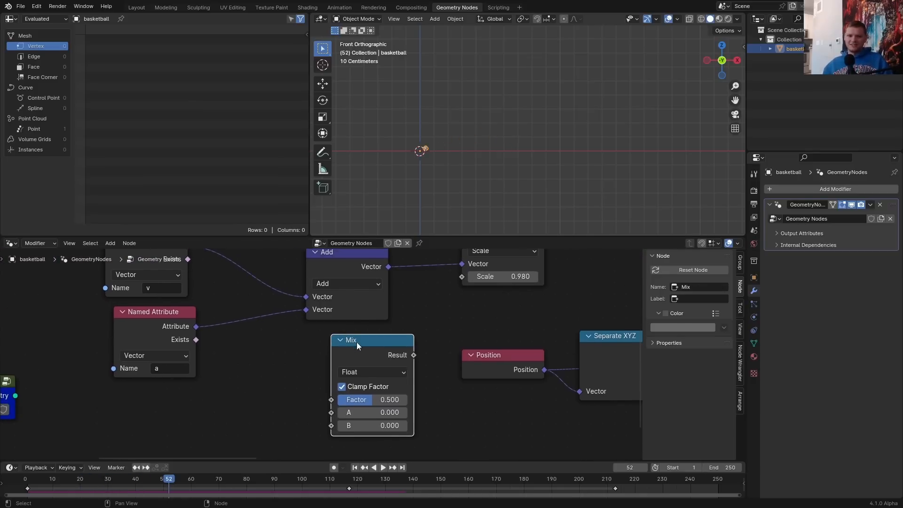
left_click(371, 422)
type(".95")
key("Return")
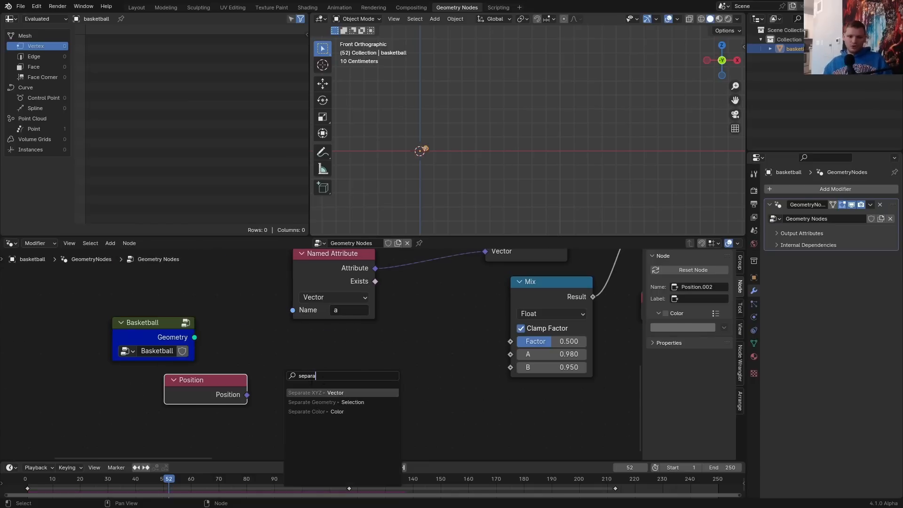
Feed Position through Separate XYZ, compare Z as Less Than 0.05, and connect the Result to the Mix node's Factor
key("Return")
left_click_drag(340, 404, 376, 389)
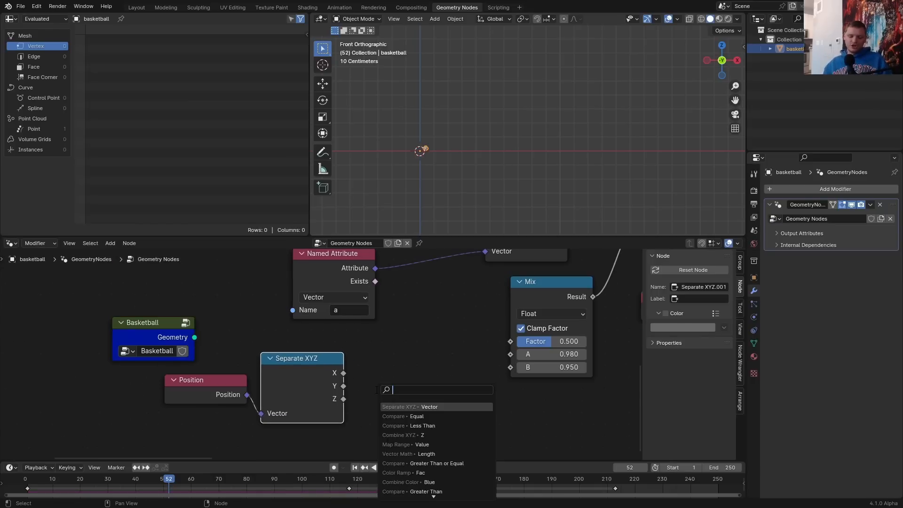
type("less")
left_click(414, 406)
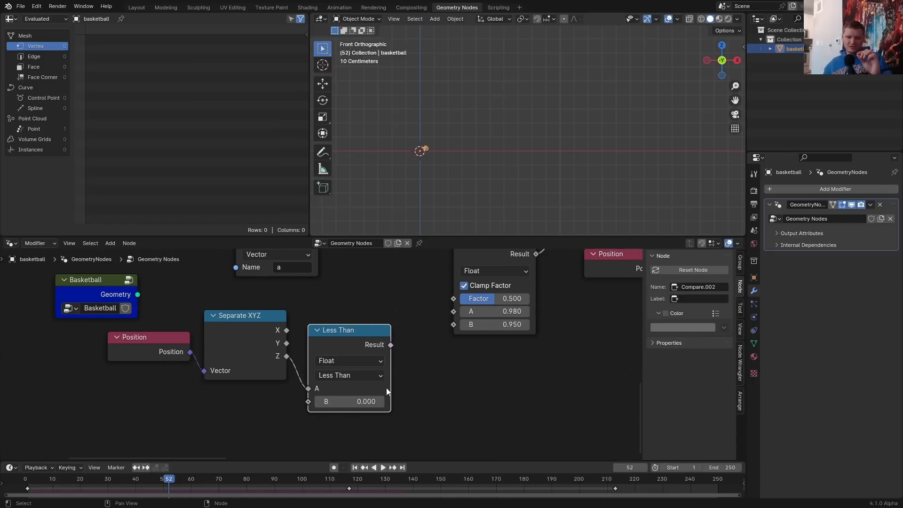
scroll(378, 397, "up", 1)
left_click(367, 411)
type(".05")
key("Return")
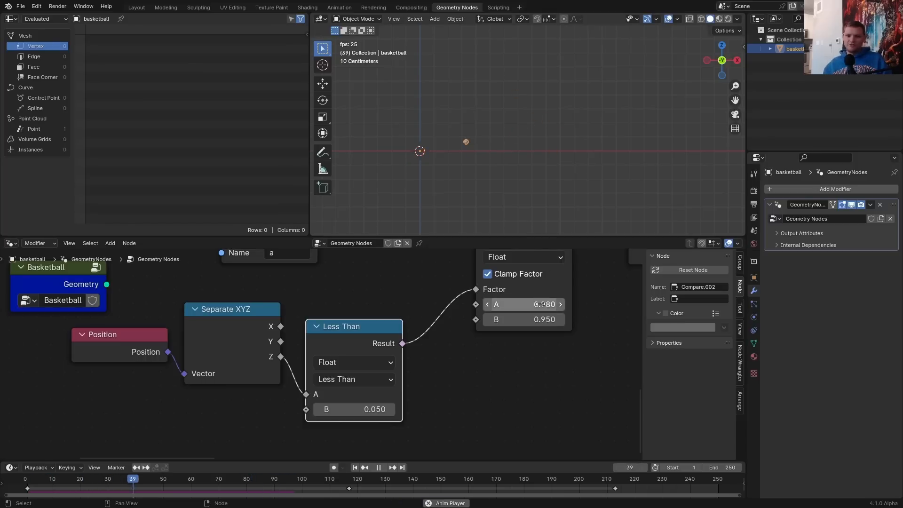
Stop playback, place the Basketball group below the Simulation Output, and move the Group Output farther away from it
key("Escape")
key("Home")
left_click_drag(44, 326, 567, 348)
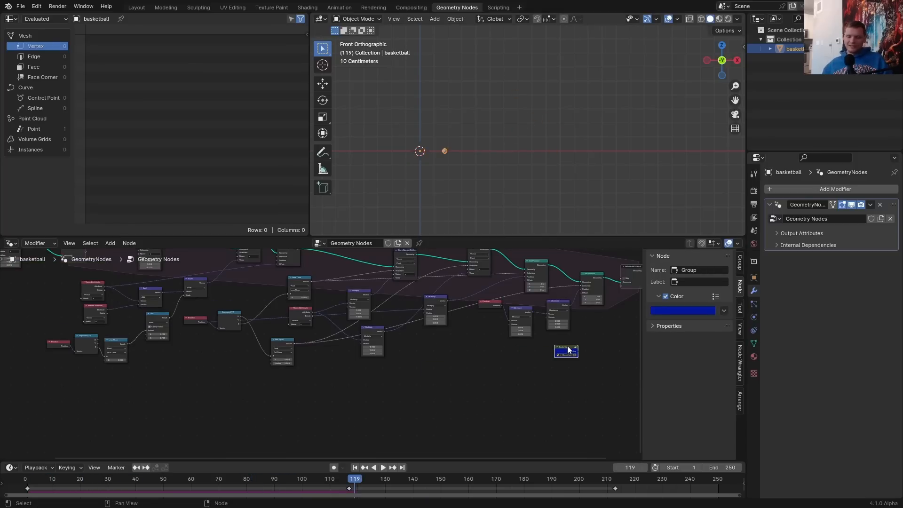
middle_click_drag(567, 348, 267, 354)
left_click_drag(267, 353, 332, 311)
scroll(325, 312, "up", 6)
middle_click_drag(471, 304, 429, 350)
left_click_drag(429, 350, 357, 290)
key("g")
left_click(535, 292)
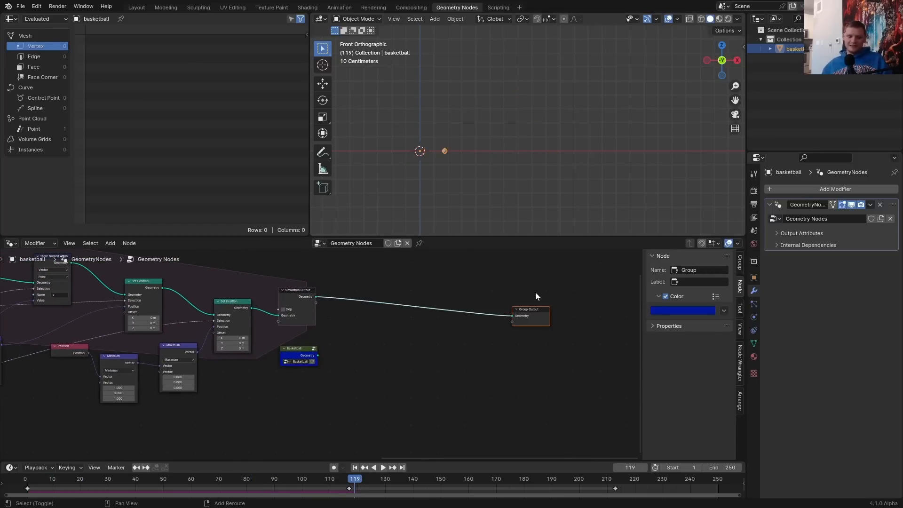
Insert an Instance on Points node between the Simulation Output and the Group Output
key("shift+a")
type("insta")
left_click(584, 319)
left_click(414, 277)
Connect the Basketball group to the Instance input, set the instance Scale to 0.1 on all axes, and play the simulation
scroll(322, 353, "up", 6)
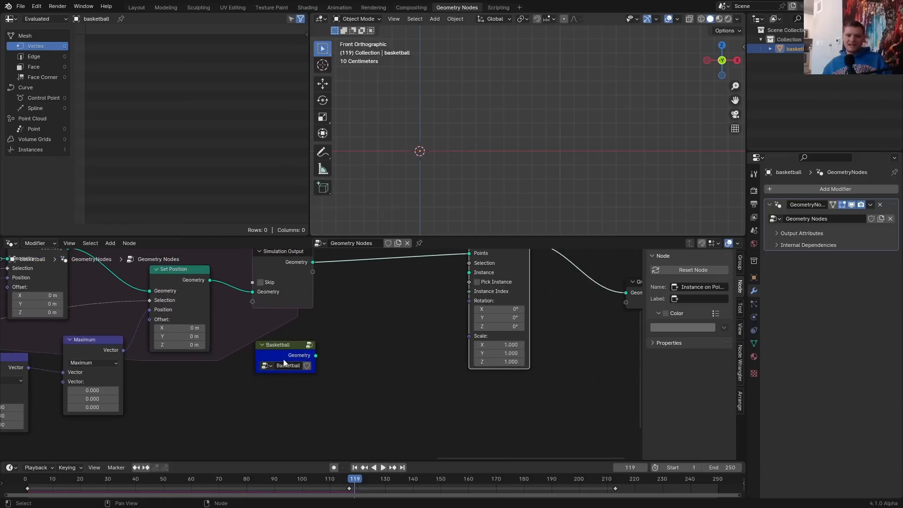
right_click_drag(301, 361, 442, 281, "alt")
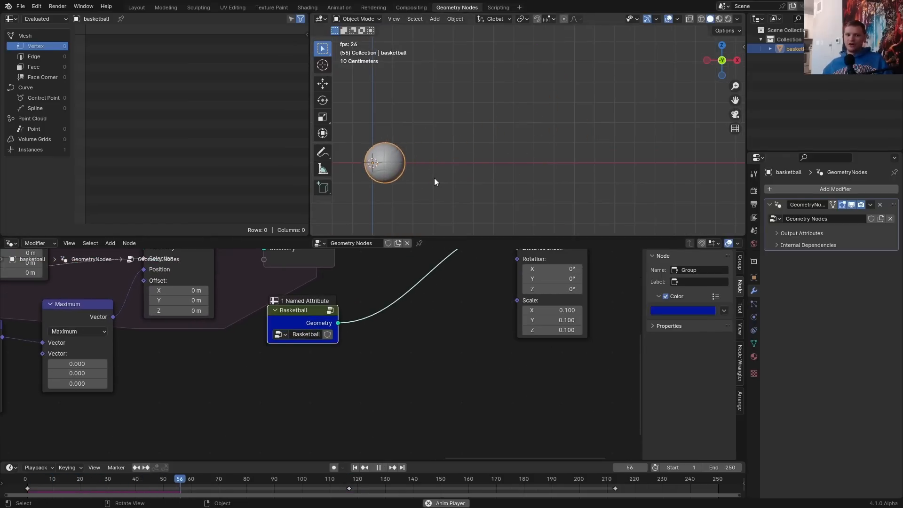
key("space")
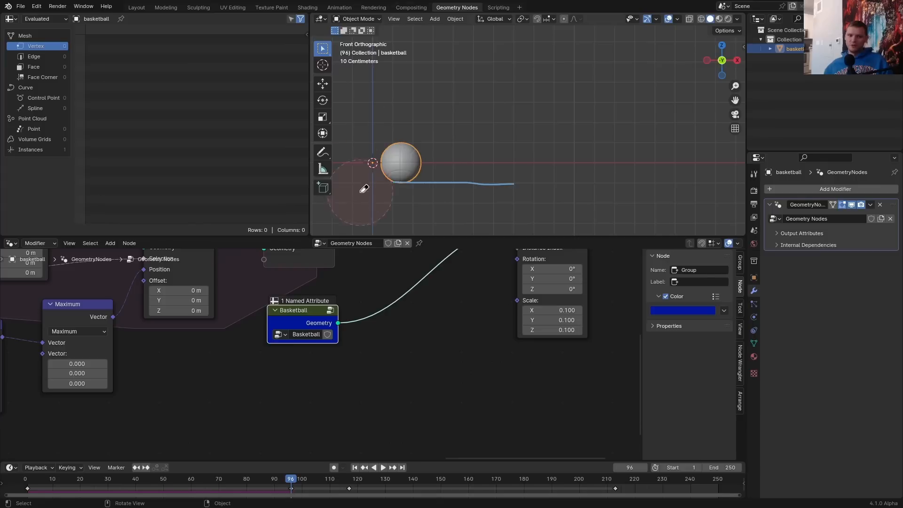
key("shift+ctrl+space")
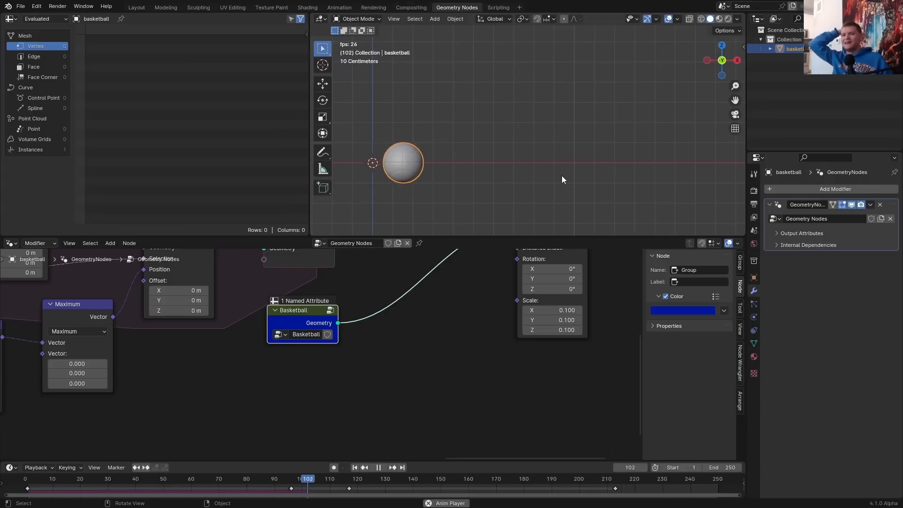
key("space")
Add a Random Value node set to Vector and connect its Value to the Rotation of Instance on Points
key("shift+a")
type("ran")
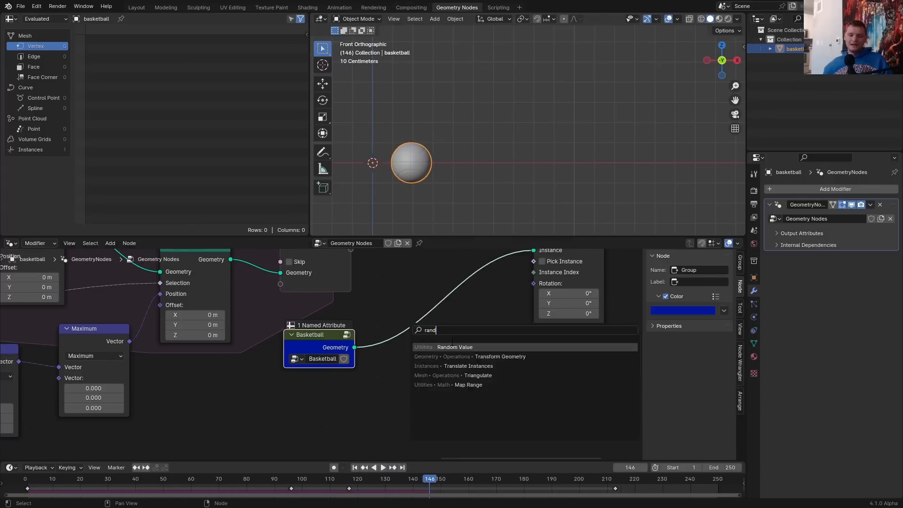
key("Return")
left_click(312, 383)
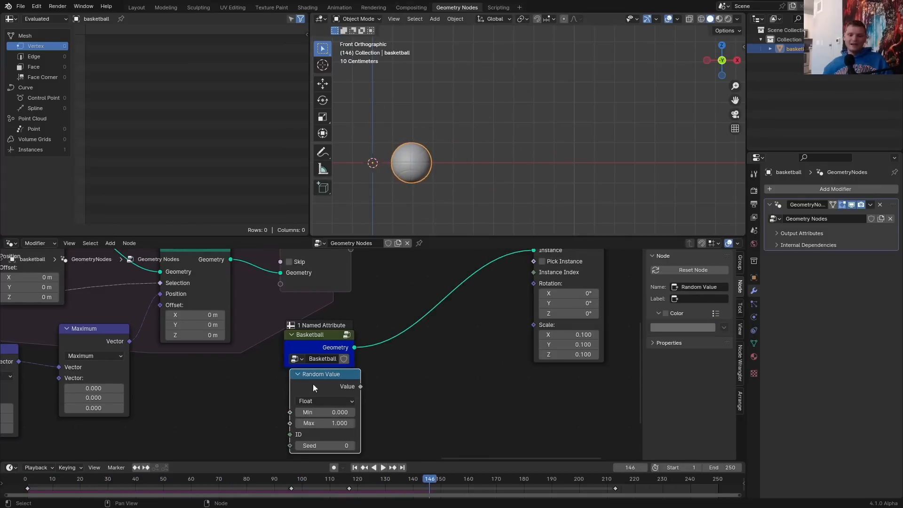
middle_click_drag(324, 406, 292, 365)
left_click(292, 359)
left_click(287, 405)
left_click_drag(311, 357, 482, 266)
Insert a Vector Math node set to Scale between the Random Value and the Rotation input
middle_click_drag(382, 361, 441, 316)
key("shift+a")
type("vec")
left_click(441, 332)
left_click(430, 280)
left_click(467, 314)
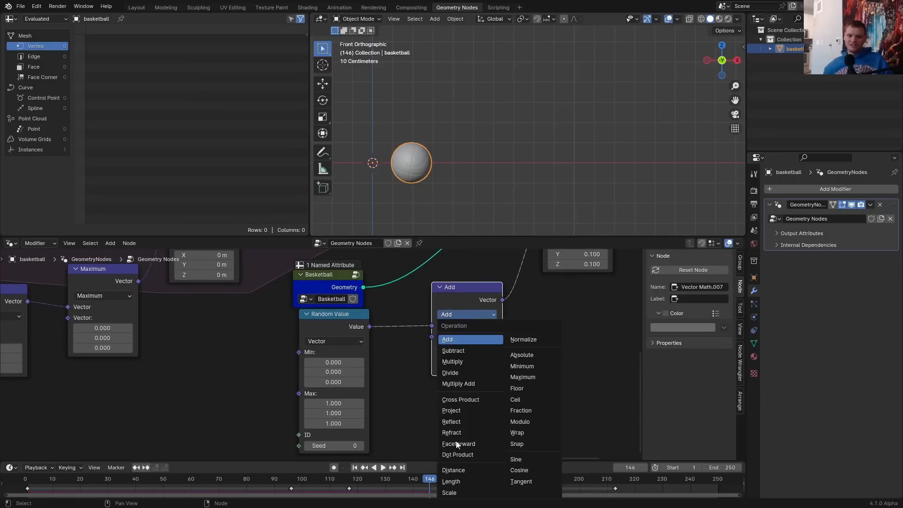
left_click(450, 492)
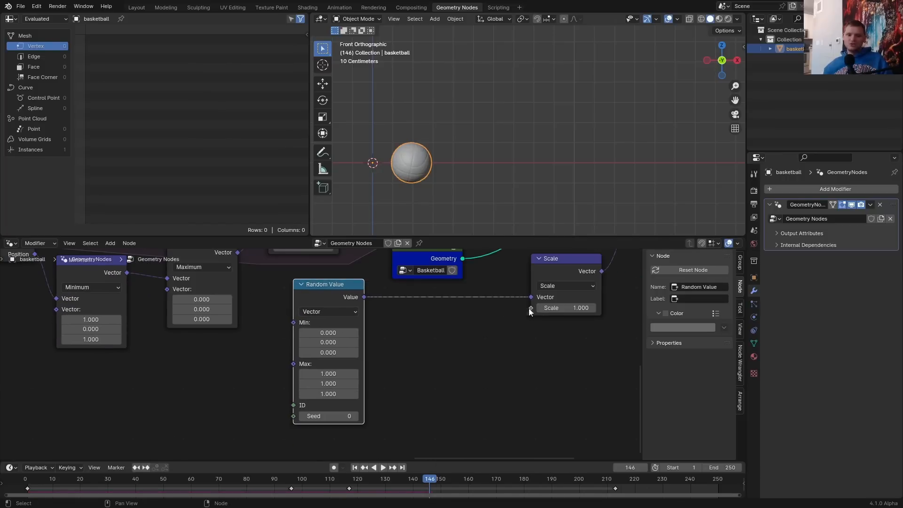
Drive the new Scale node's factor with the Scene Time Frame through a Math Add node with value 4
left_click_drag(531, 308, 397, 373)
type("fra")
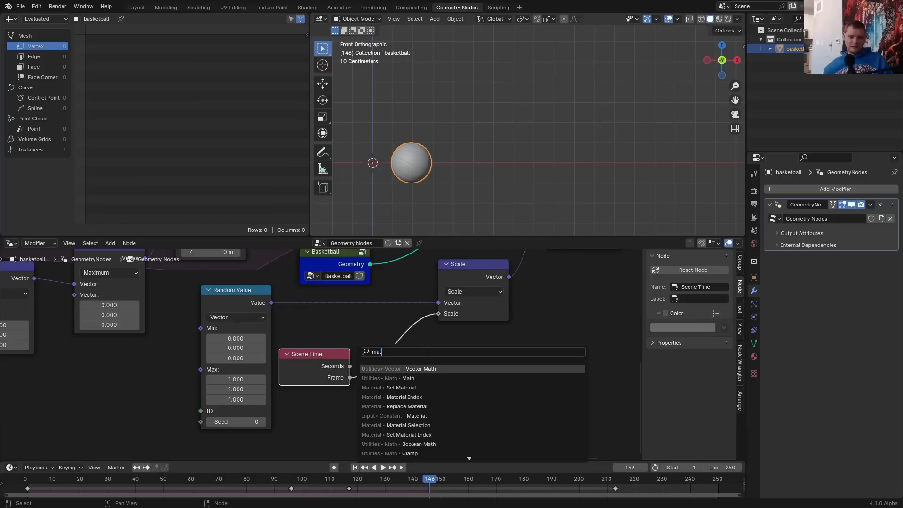
left_click(409, 378)
left_click(422, 361)
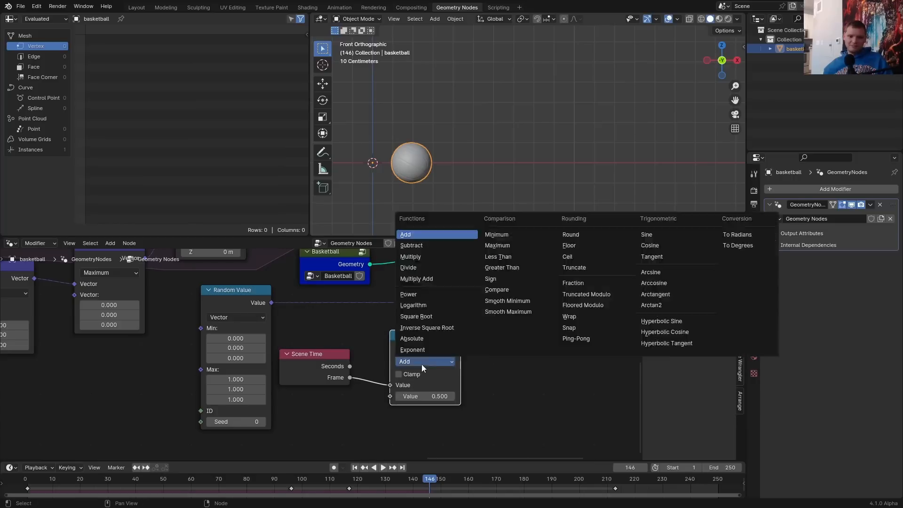
left_click(434, 395)
Return to the first frame and play the simulation to check the ball's rotation up close
key("shift+Left")
key("space")
scroll(470, 168, "up", 3)
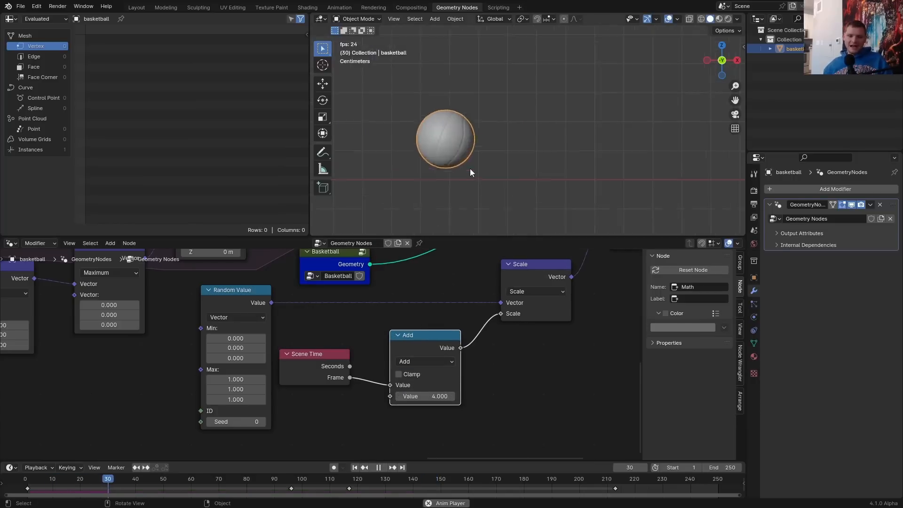
middle_click_drag(404, 179, 470, 155, "shift")
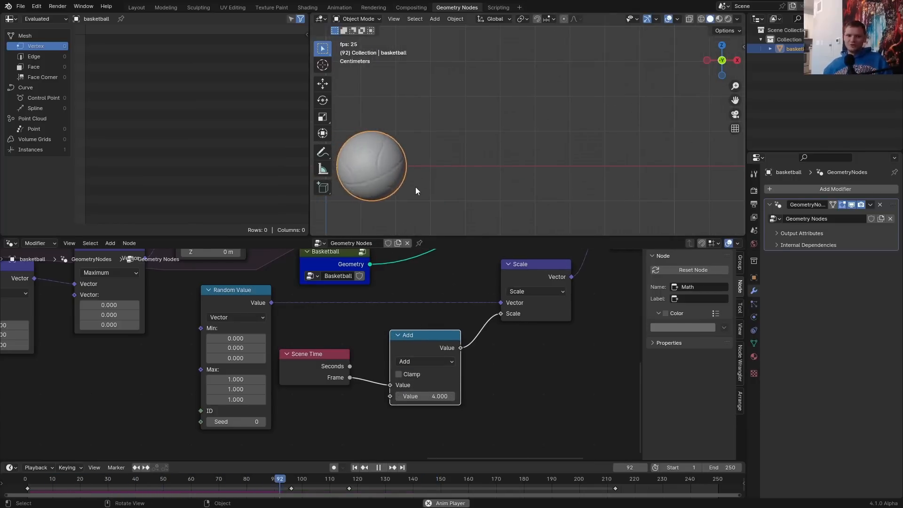
key("space")
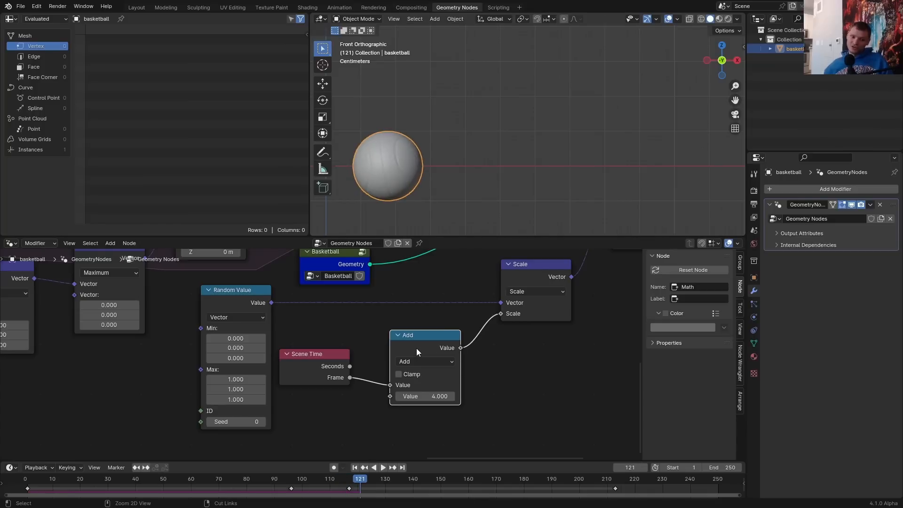
Duplicate the Store Named Attribute node for v and insert the copy before the Simulation Input
middle_click_drag(615, 250, 484, 358)
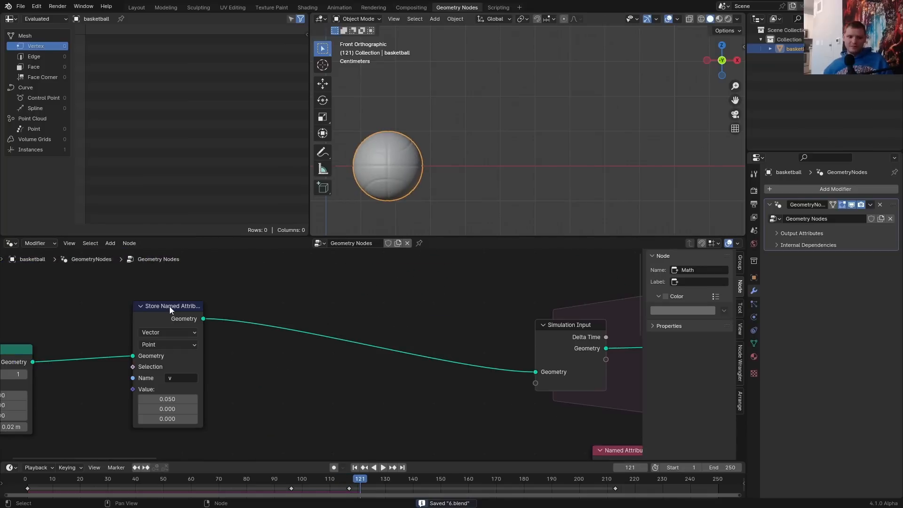
left_click(170, 308)
key("shift+d")
left_click(381, 318)
middle_click_drag(351, 361, 334, 320)
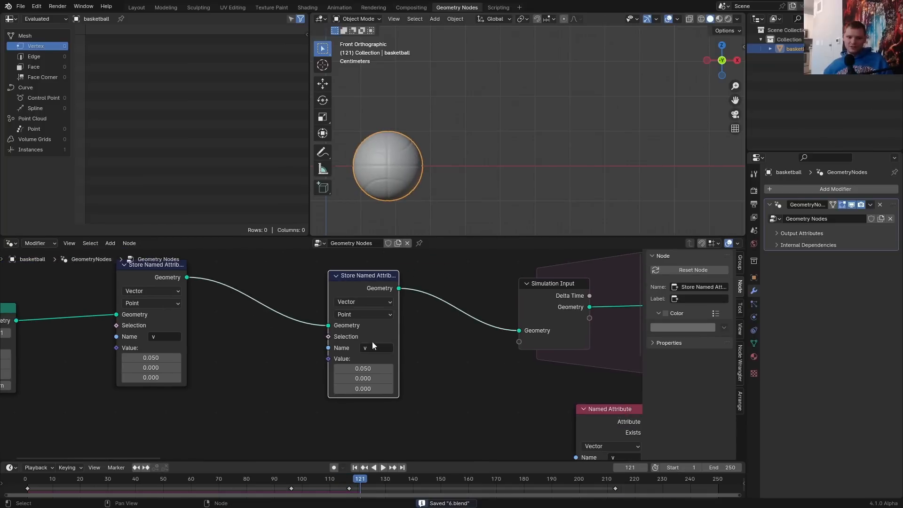
Rename the duplicated store node's attribute to rot and feed its value from a vector Random Value ranging from -1 to 1
left_click(372, 347)
type("rot")
key("Return")
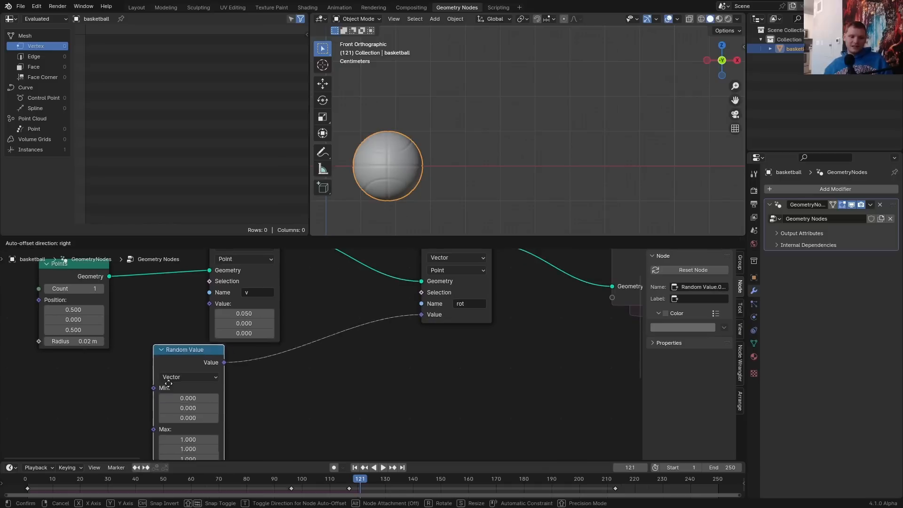
middle_click_drag(182, 398, 243, 359)
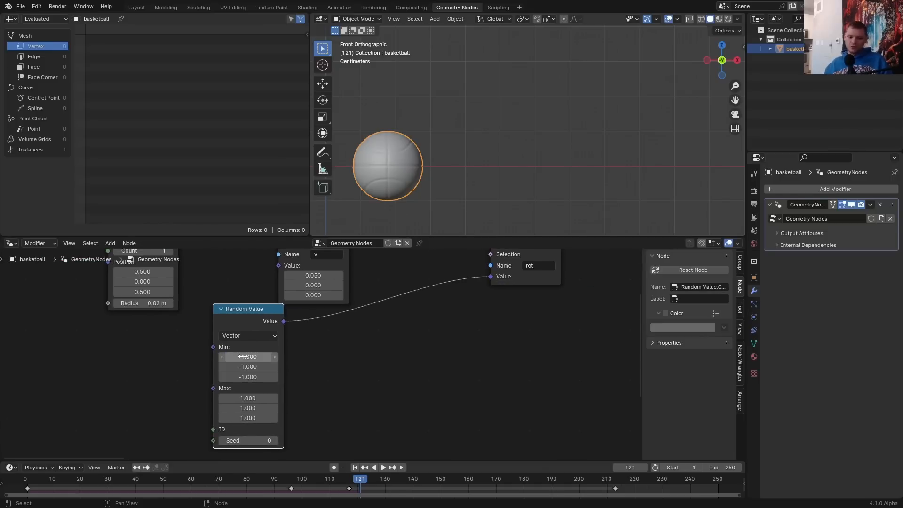
Insert a Vector Math node set to Normalize between the new Random Value and the rot attribute's value
key("shift+a")
type("vec")
left_click(311, 373)
left_click(329, 299)
left_click(356, 328)
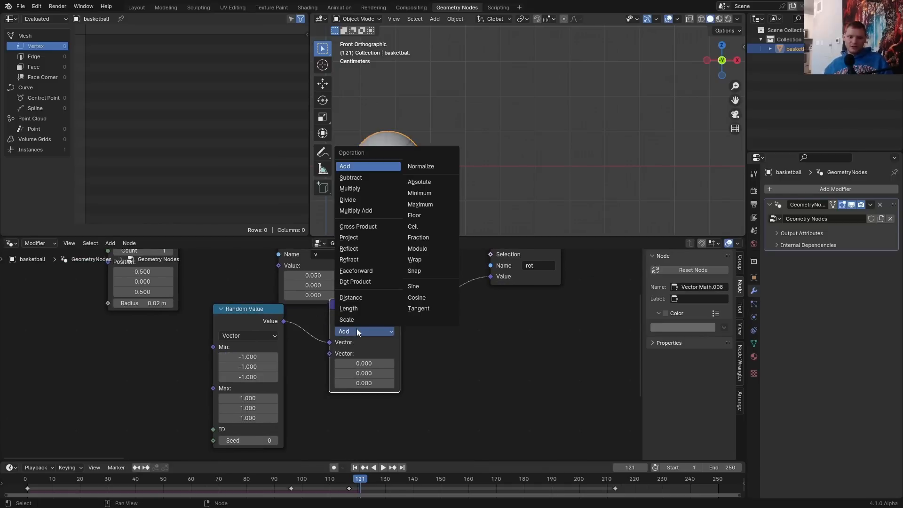
key("n")
left_click_drag(352, 315, 348, 344)
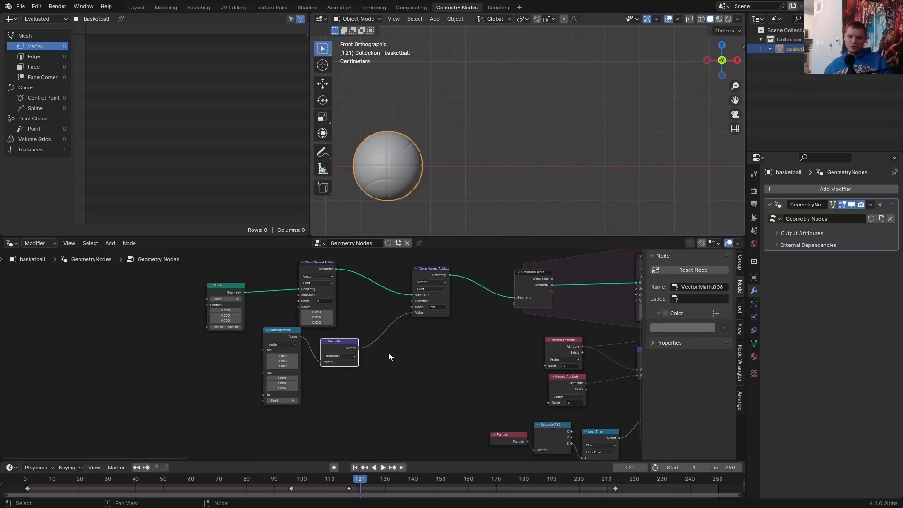
Replace the old Random Value feeding the rotation Scale node with a vector Named Attribute that reads rot
scroll(389, 352, "up", 5)
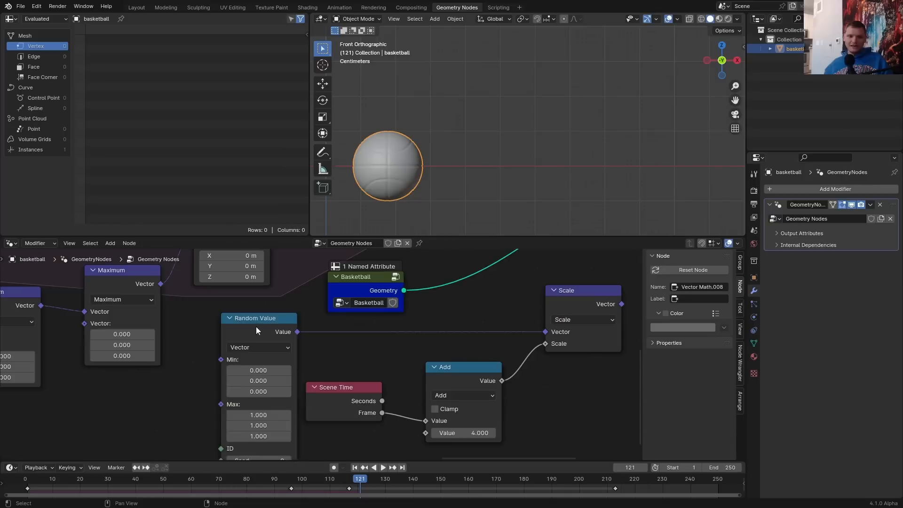
left_click(551, 333)
key("shift+a")
type("n")
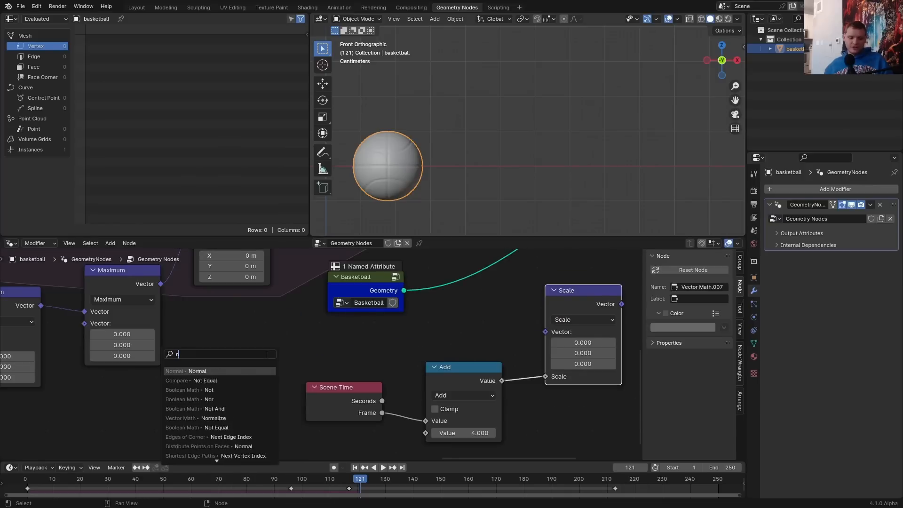
type("ame")
left_click(228, 371)
left_click(237, 375)
left_click(242, 373)
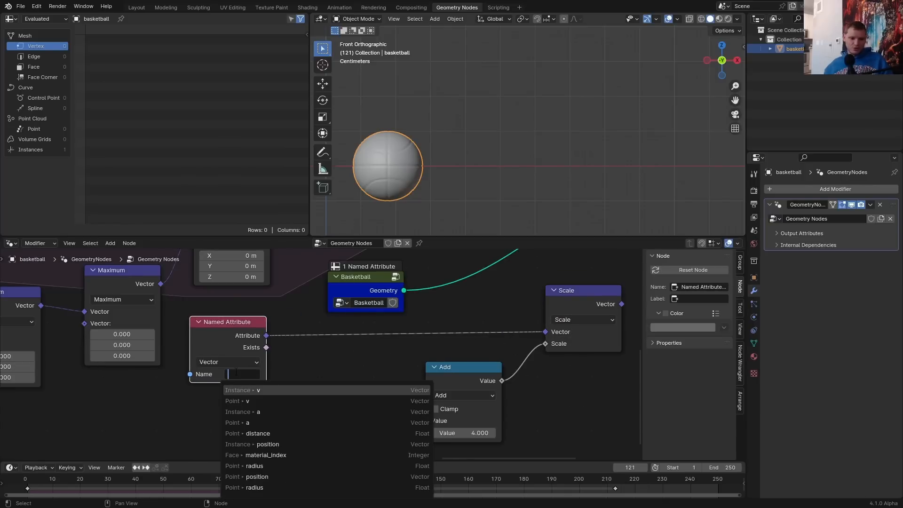
type("rot")
Connect the Scale node's vector to the Rotation of Instance on Points and replay the simulation from the first frame
right_click_drag(412, 361, 460, 322, "alt")
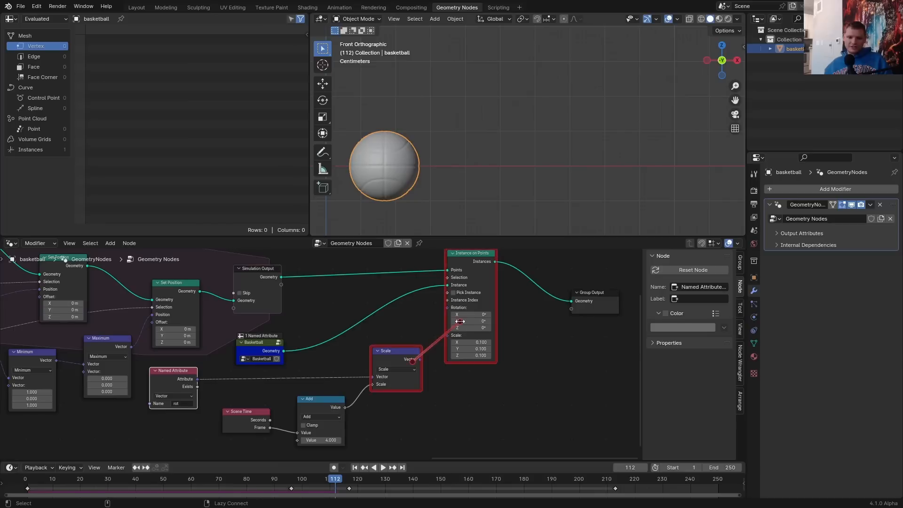
key("shift+Left")
key("space")
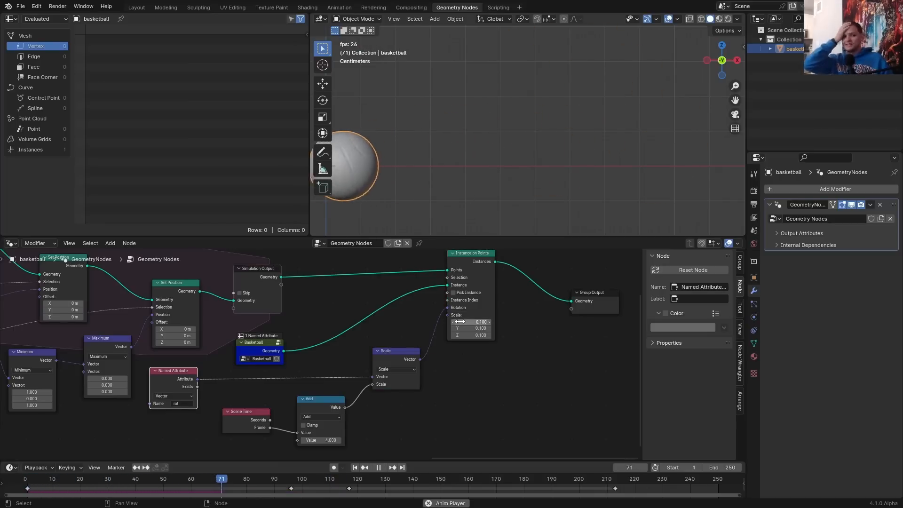
key("space")
Duplicate the v Store Named Attribute inside the simulation zone, insert the copy before Set Position and name its attribute rot
scroll(460, 318, "down", 6)
middle_click_drag(205, 312, 569, 319)
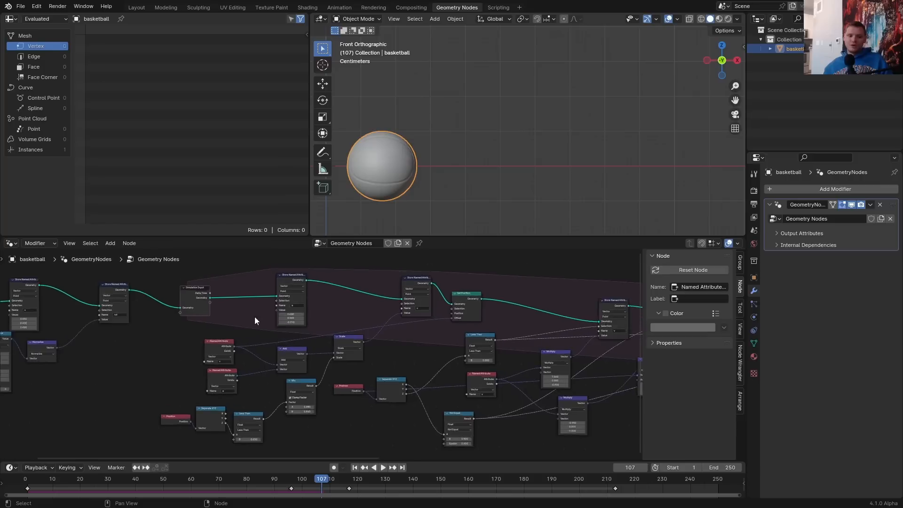
middle_click_drag(172, 315, 382, 319)
scroll(382, 320, "up", 2)
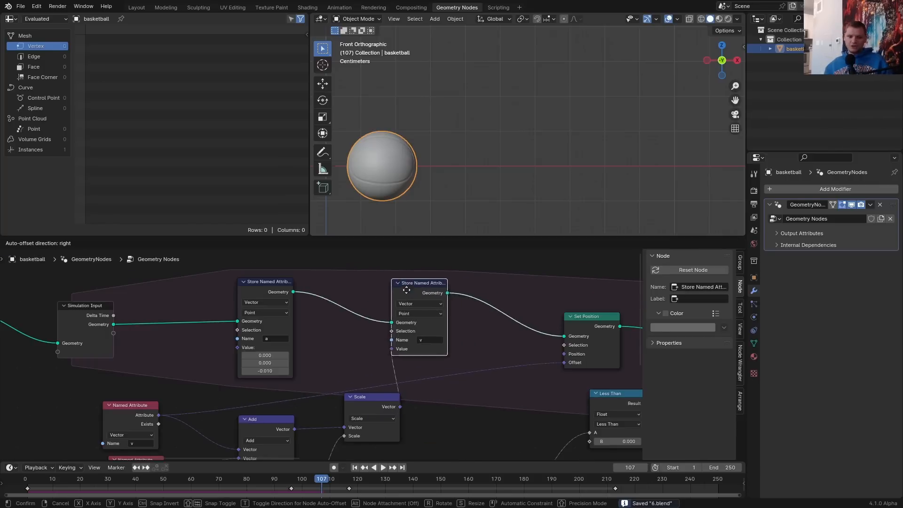
left_click_drag(405, 287, 357, 285)
key("shift+d")
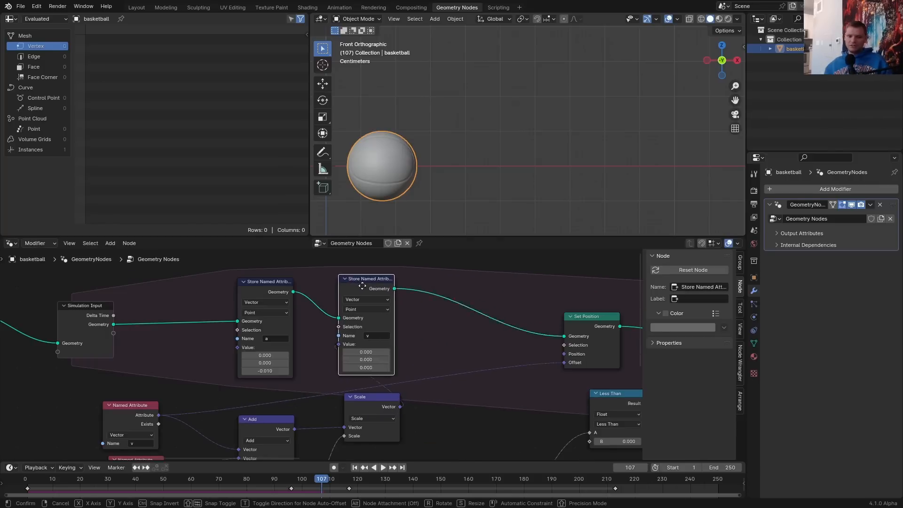
left_click(501, 289)
left_click(506, 339)
type("rot")
key("Return")
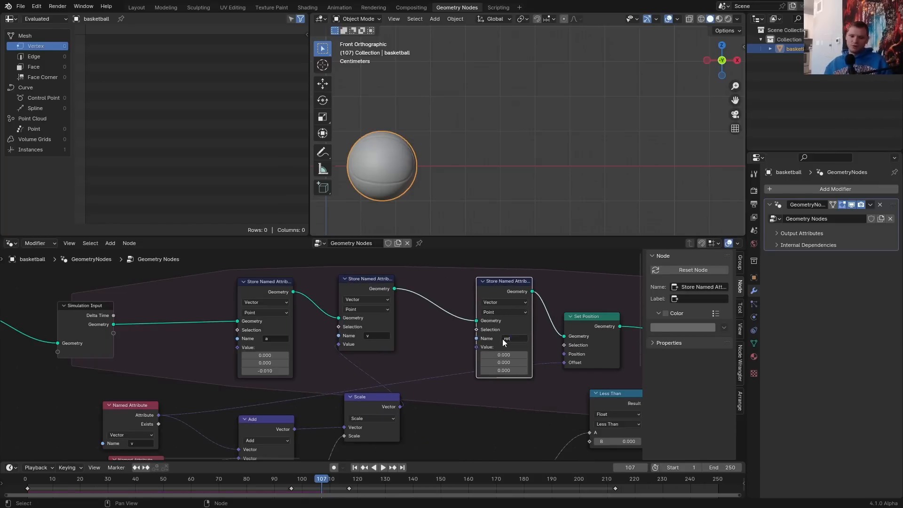
Duplicate the Named Attribute for a, rename the copy to rot and connect it to the new rot store node's value
middle_click_drag(422, 335, 461, 257)
left_click(185, 388)
key("shift+d")
left_click(498, 371)
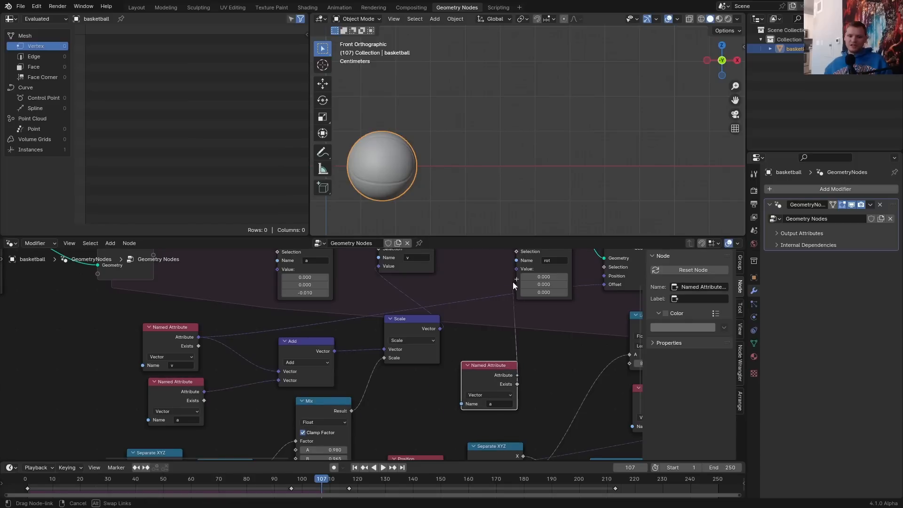
left_click_drag(513, 283, 517, 269)
type("rot")
left_click_drag(484, 376, 398, 397)
Duplicate the Scale node with factor 0.980 and insert the copy between the rot Named Attribute and its store node
left_click(412, 329)
key("shift+d")
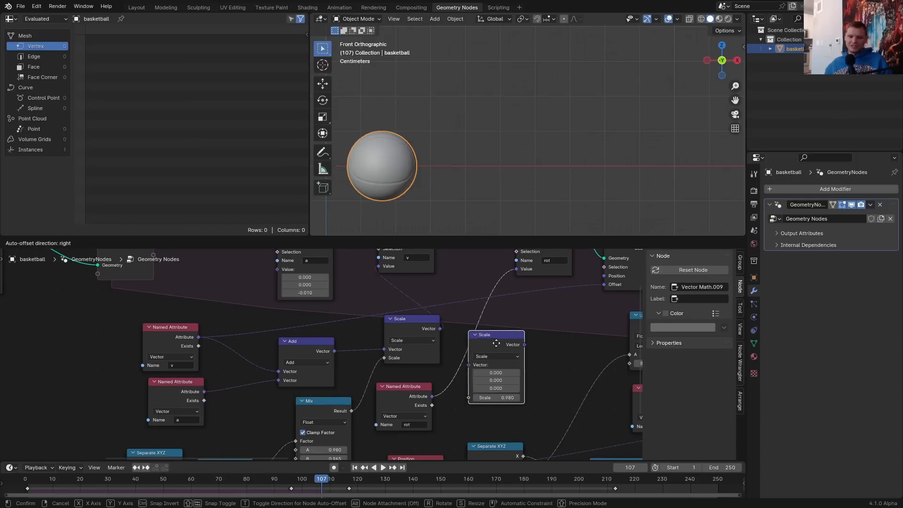
left_click(496, 343)
scroll(568, 383, "up", 2)
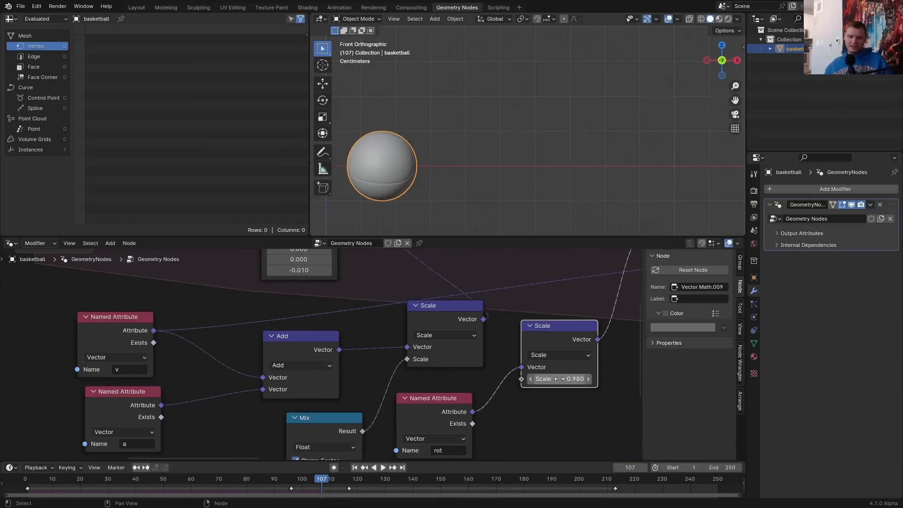
middle_click_drag(556, 376, 518, 260)
left_click_drag(190, 401, 323, 405)
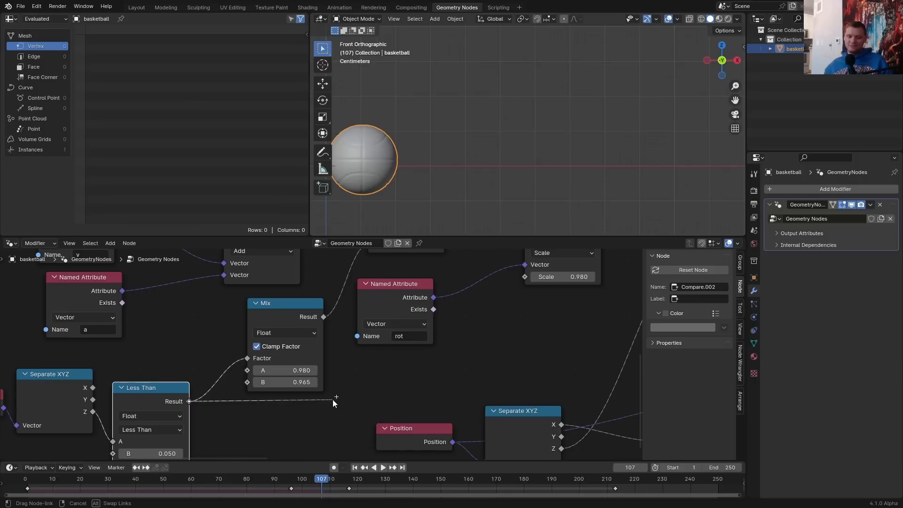
left_click_drag(466, 361, 510, 335)
type("mix")
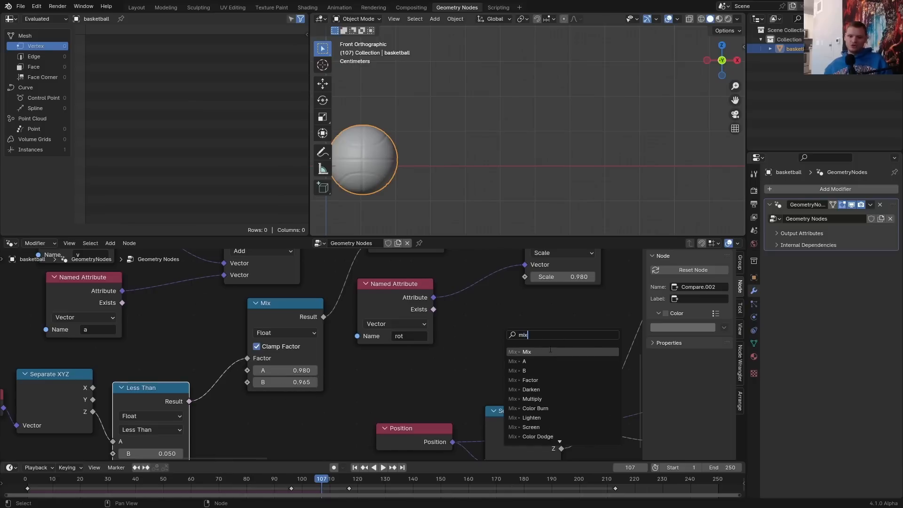
left_click(550, 351)
right_click(514, 310)
Drive the rot Scale factor with a Mix node controlled by the floor Less Than result, with A 1.000 and B 0.980
key("shift+a")
type("mi")
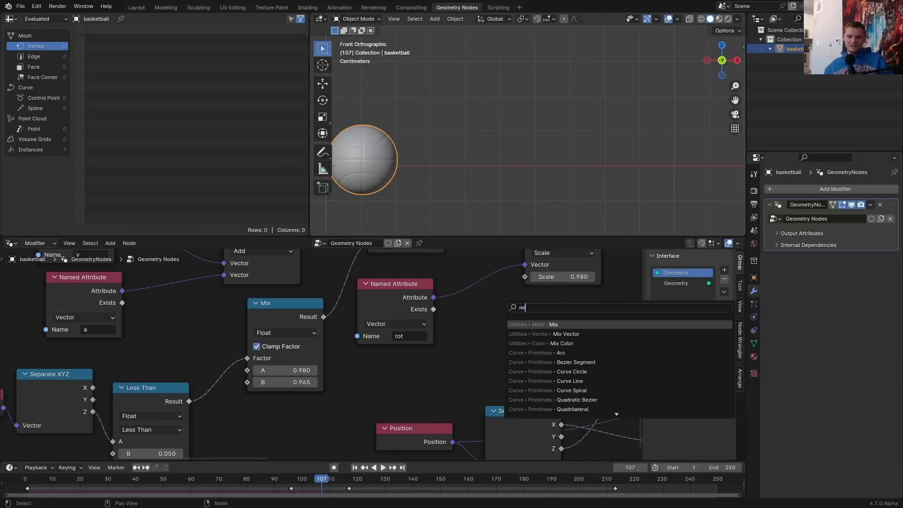
left_click(526, 325)
left_click(473, 302)
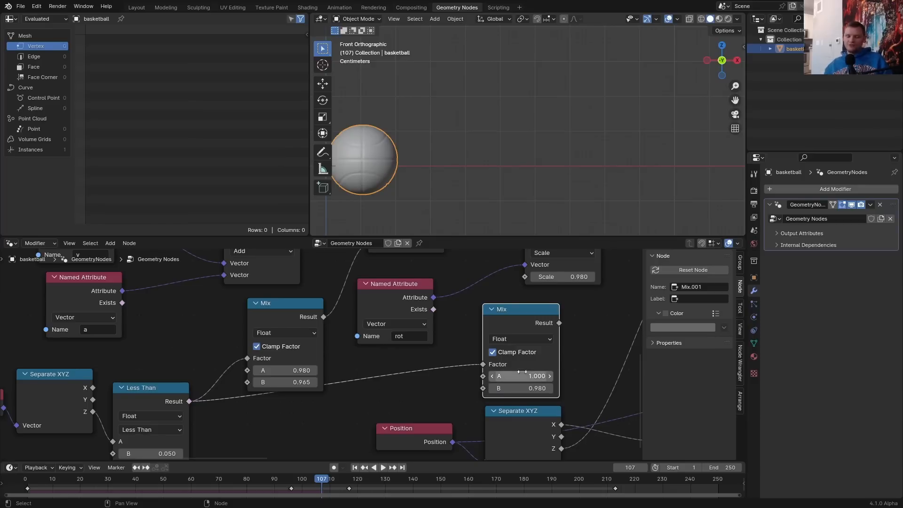
left_click_drag(530, 322, 525, 277)
Play the simulation to check the spin, lower the rotation Mix node's B to 0.950 and replay it
scroll(546, 186, "down", 3)
key("space")
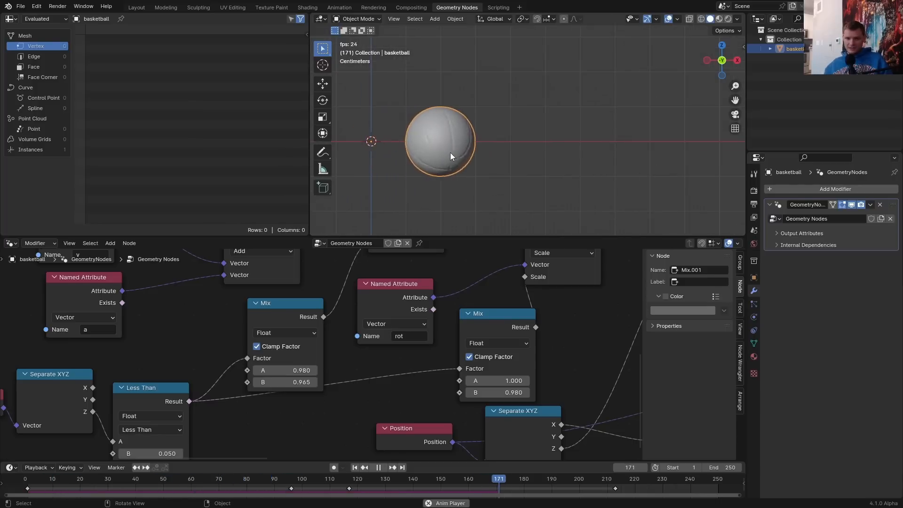
key("space")
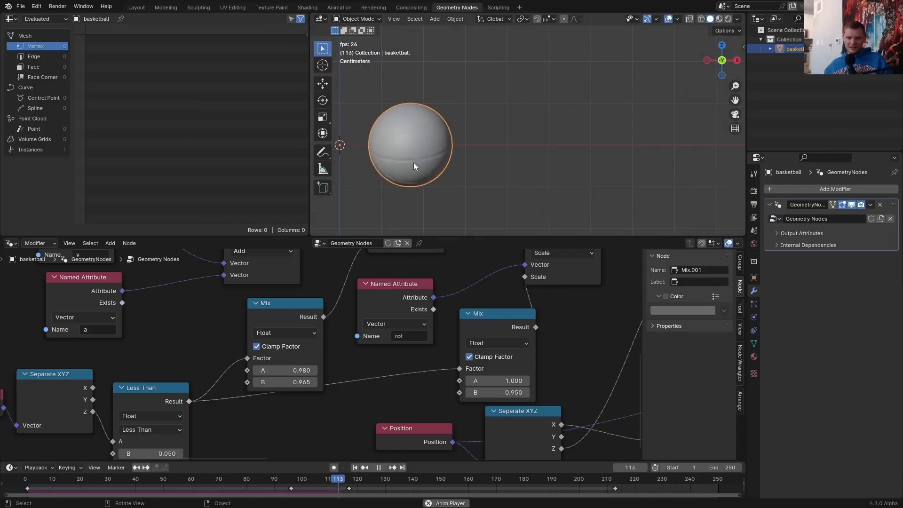
key("space")
key("space")
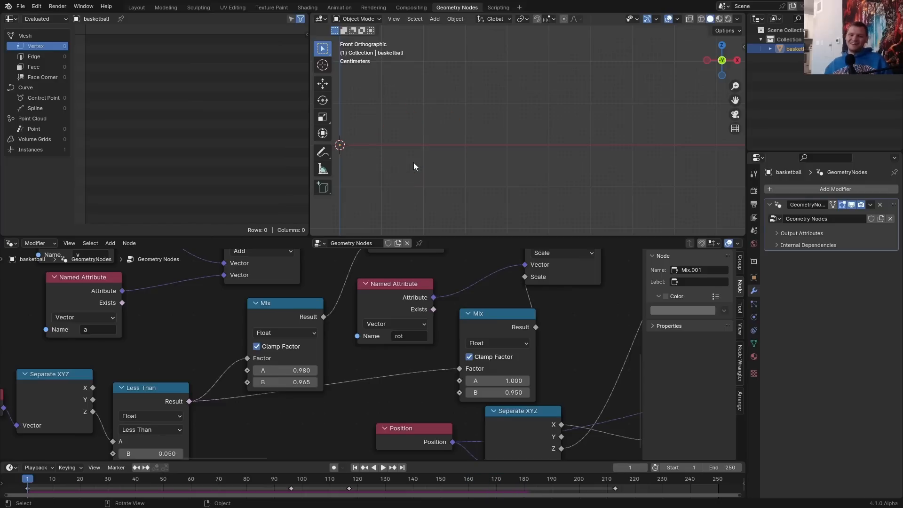
Duplicate the Normalize node after the Random Value, insert the copy behind it and switch it to Scale with factor 0.500
scroll(439, 147, "down", 1)
scroll(386, 361, "down", 5)
middle_click_drag(198, 353, 630, 396)
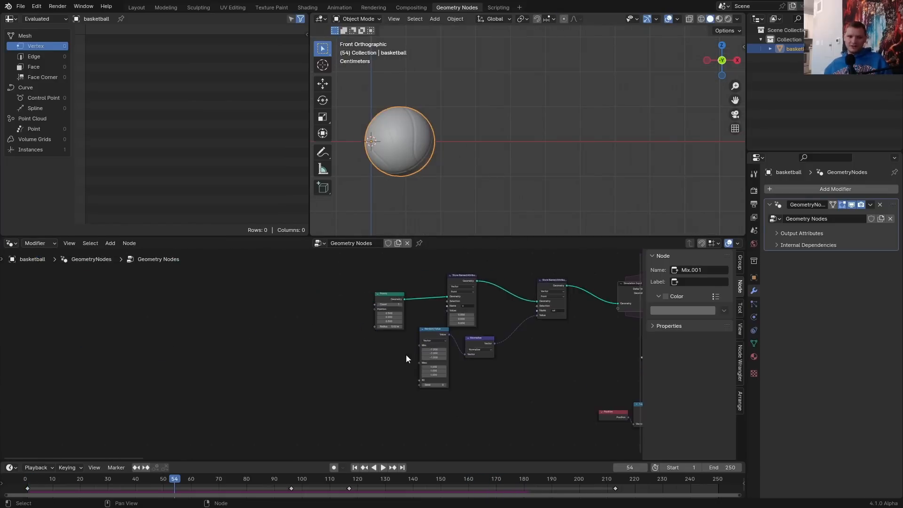
scroll(469, 351, "up", 10)
left_click_drag(290, 370, 576, 332)
key("g")
left_click(398, 349)
left_click(391, 349)
left_click(325, 348)
key("shift+d")
left_click(464, 355)
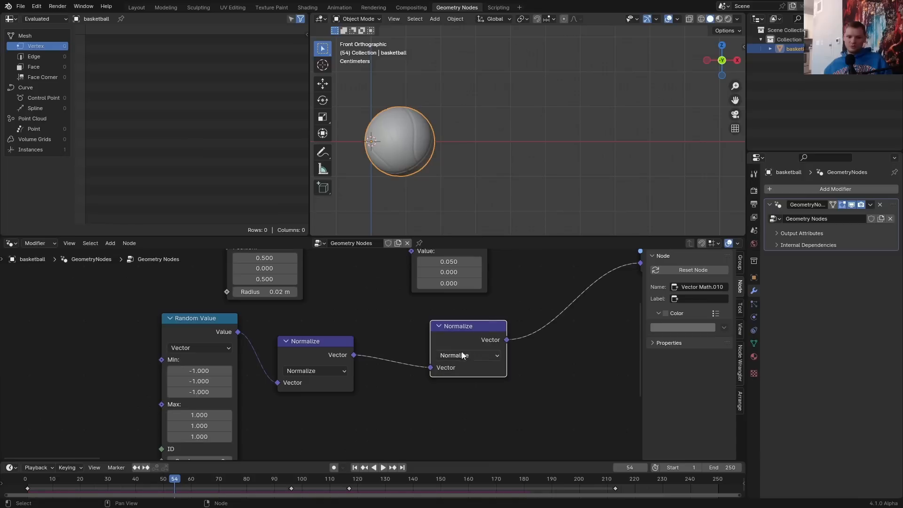
left_click(466, 355)
left_click(451, 355)
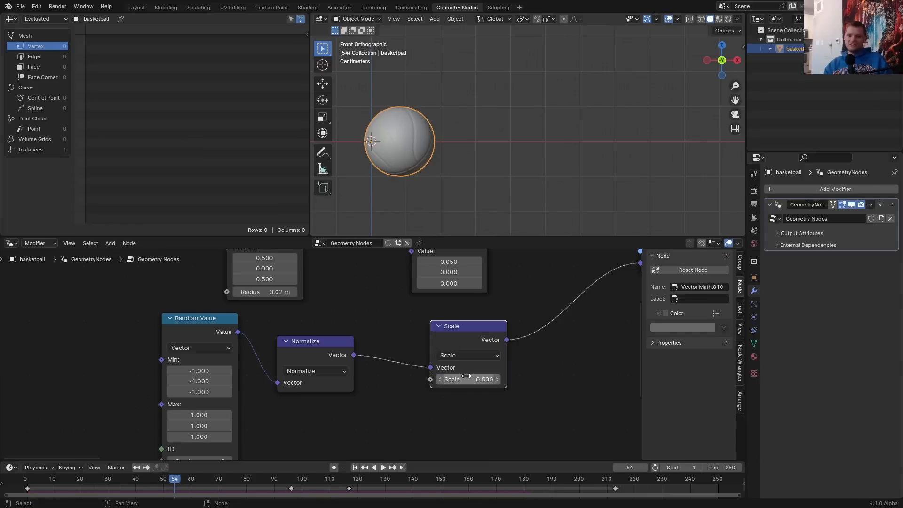
Set the velocity Mix node's B to 0.960 and play the simulation from the first frame in rendered shading
key("shift+Left")
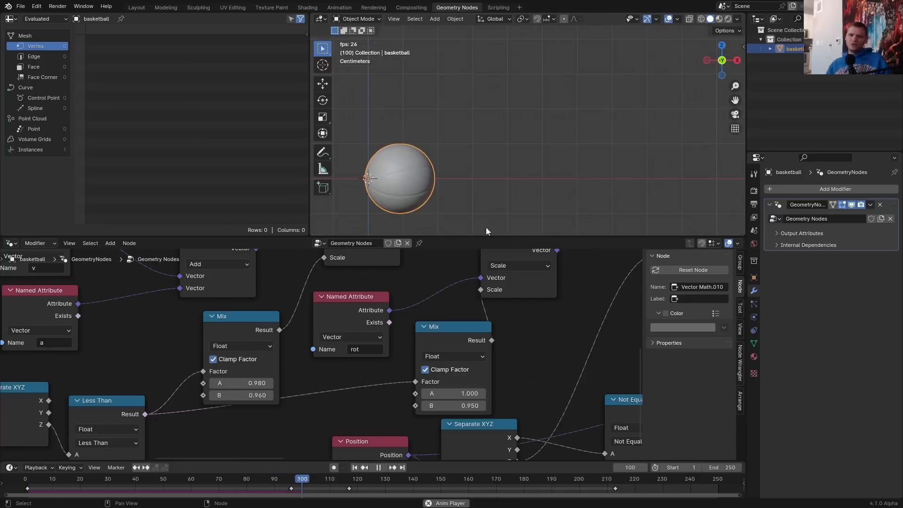
left_click(729, 19)
key("shift+Left")
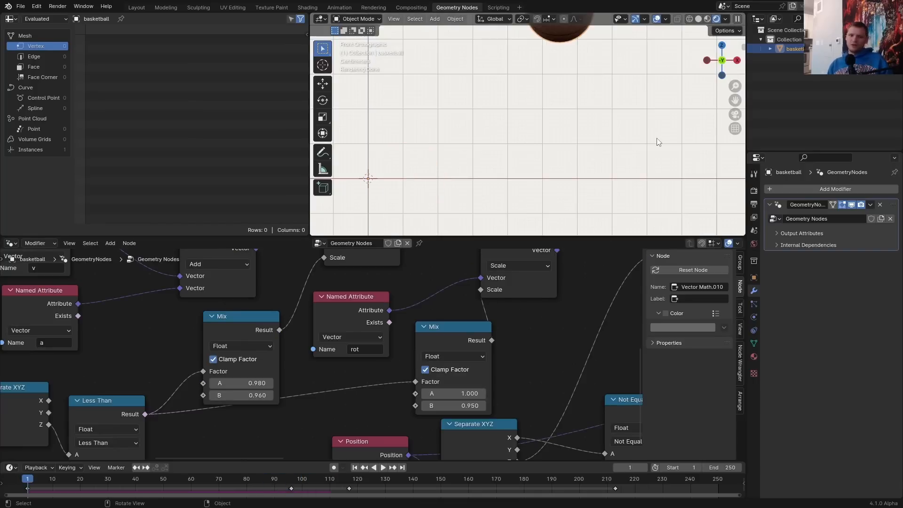
key("space")
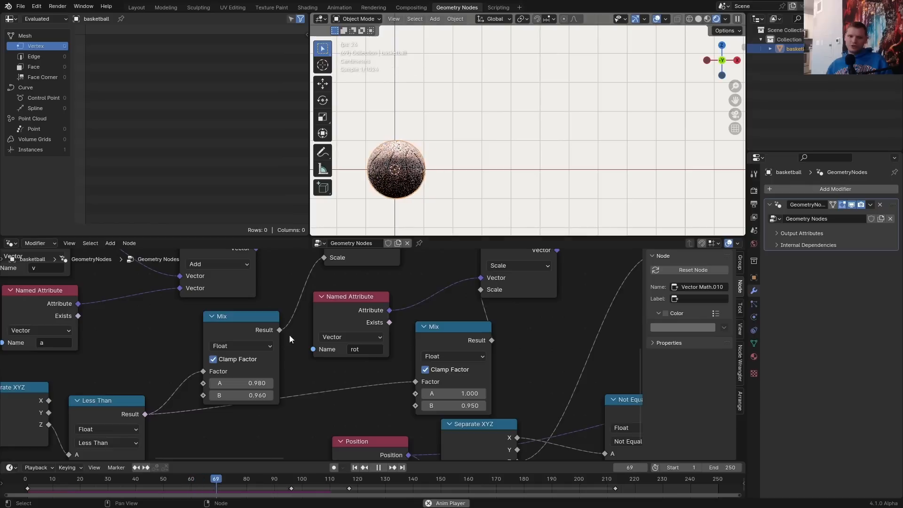
key("space")
key("space")
Enable Motion Blur for the Cycles render and render frame 8 to view the moving ball
left_click_drag(112, 483, 58, 486)
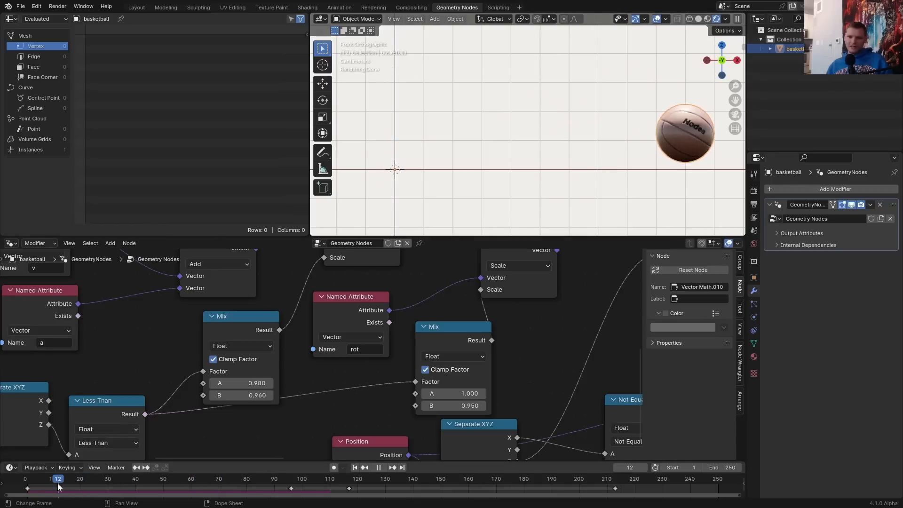
left_click(754, 191)
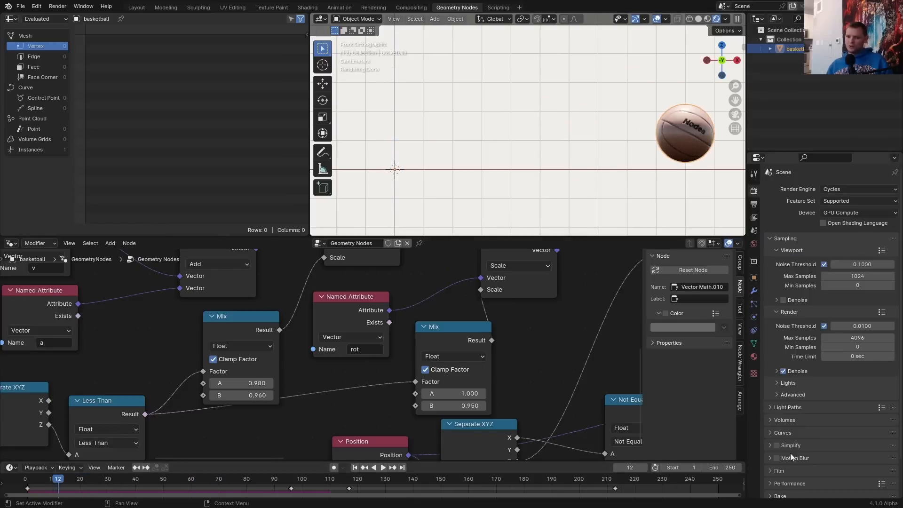
left_click(776, 457)
key("F12")
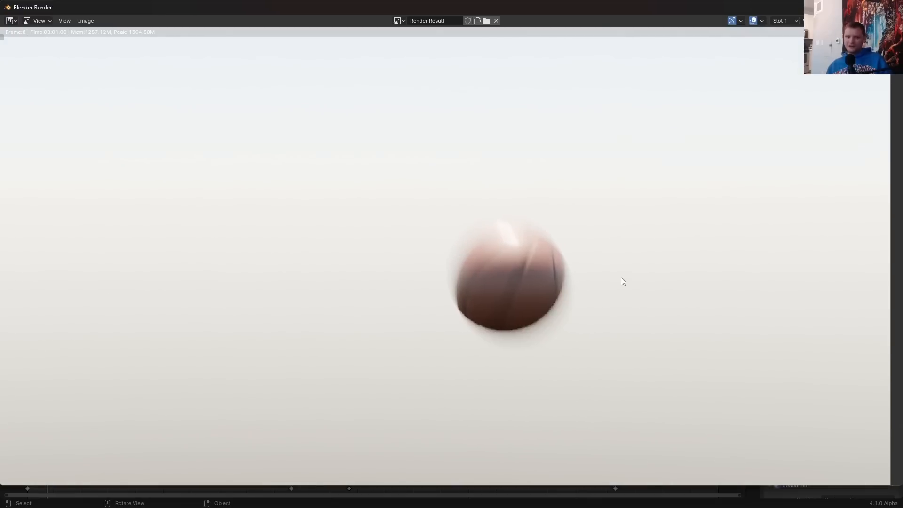
scroll(621, 278, "down", 2)
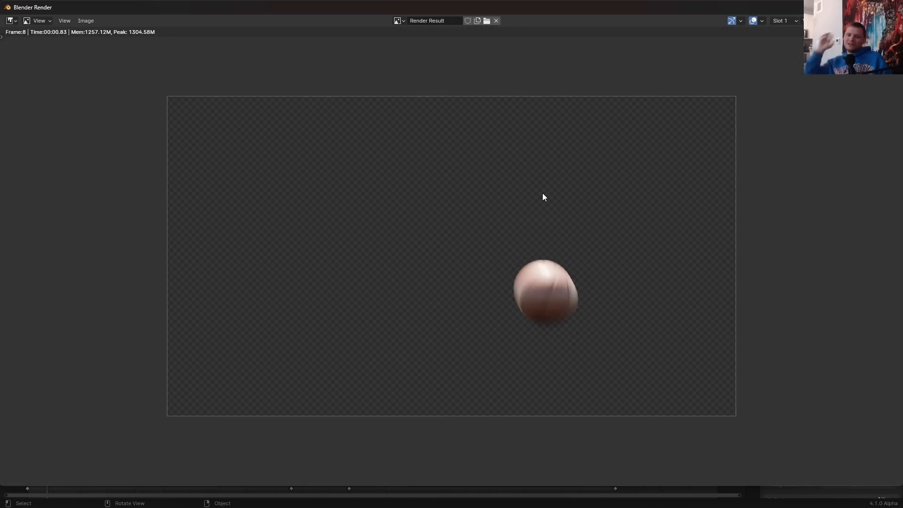